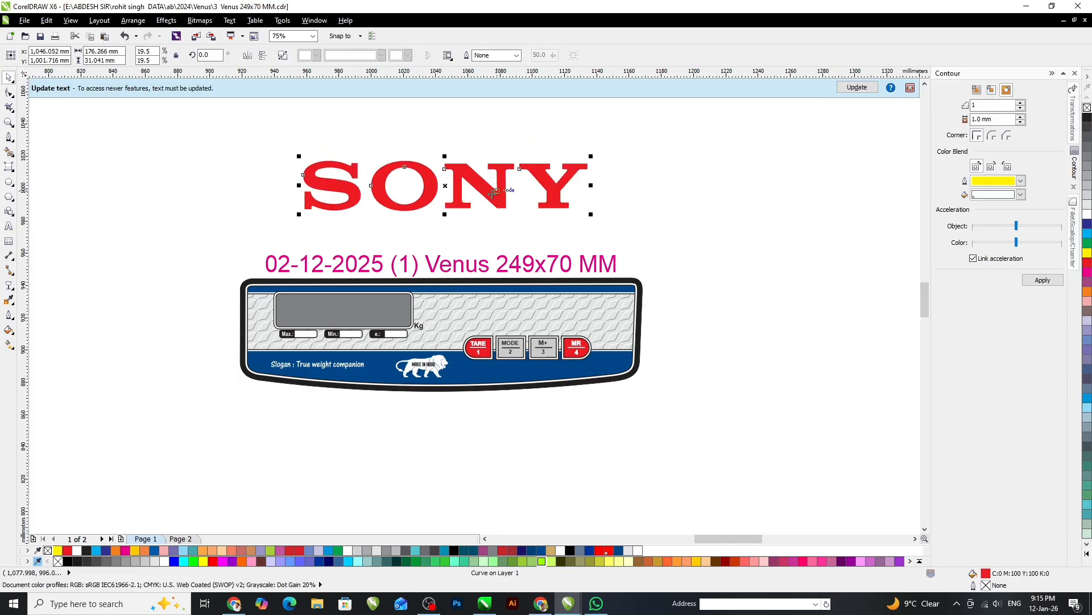
Scale the red SONY lettering down to about 70 mm wide and place it on the patterned area above the panel's buttons.
{"action": "left_click_drag", "start_coordinate": [487, 189], "coordinate": [585, 301]}
{"action": "left_click_drag", "start_coordinate": [689, 328], "coordinate": [602, 310]}
{"action": "scroll", "coordinate": [516, 300], "scroll_direction": "up", "scroll_amount": 1}
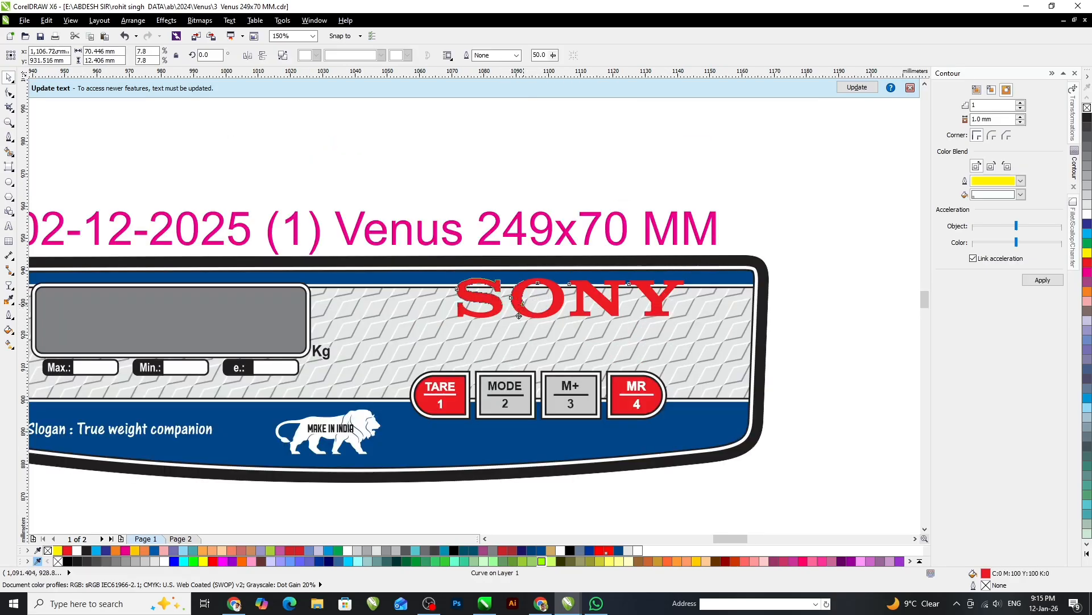
{"action": "left_click_drag", "start_coordinate": [530, 308], "coordinate": [507, 340]}
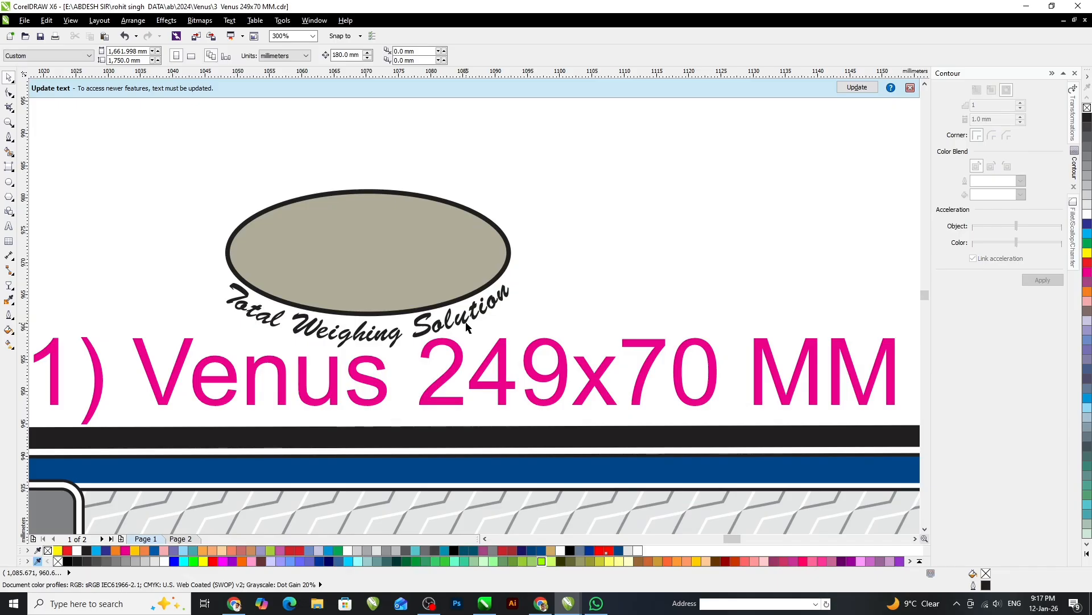
Group the beige ellipse with the curved "Total Weighing Solution" tagline.
{"action": "left_click", "coordinate": [471, 323]}
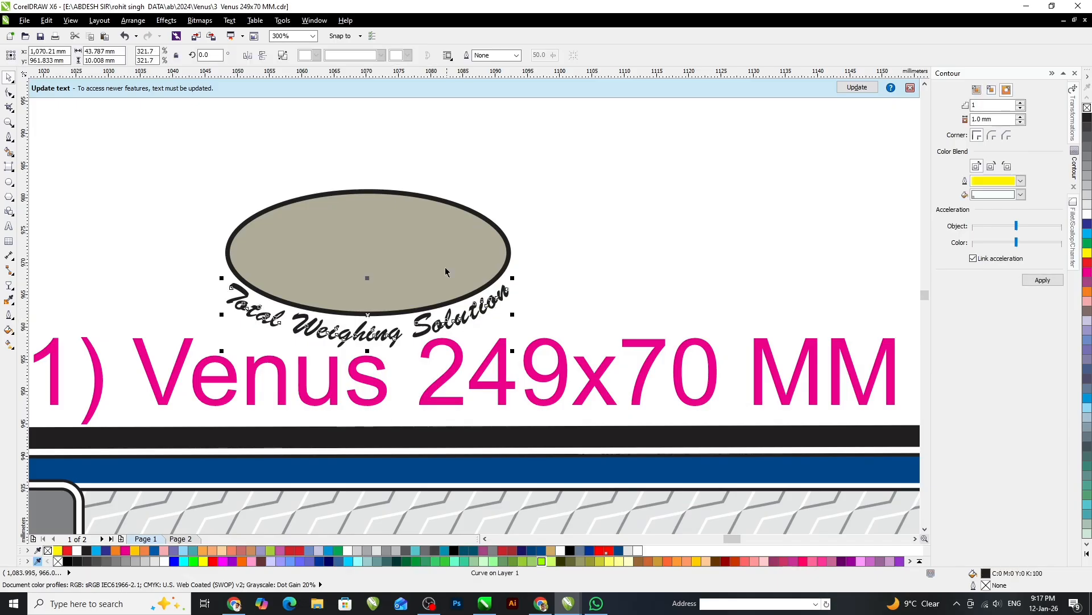
{"action": "left_click", "coordinate": [444, 302]}
{"action": "scroll", "coordinate": [409, 243], "scroll_direction": "down", "scroll_amount": 2}
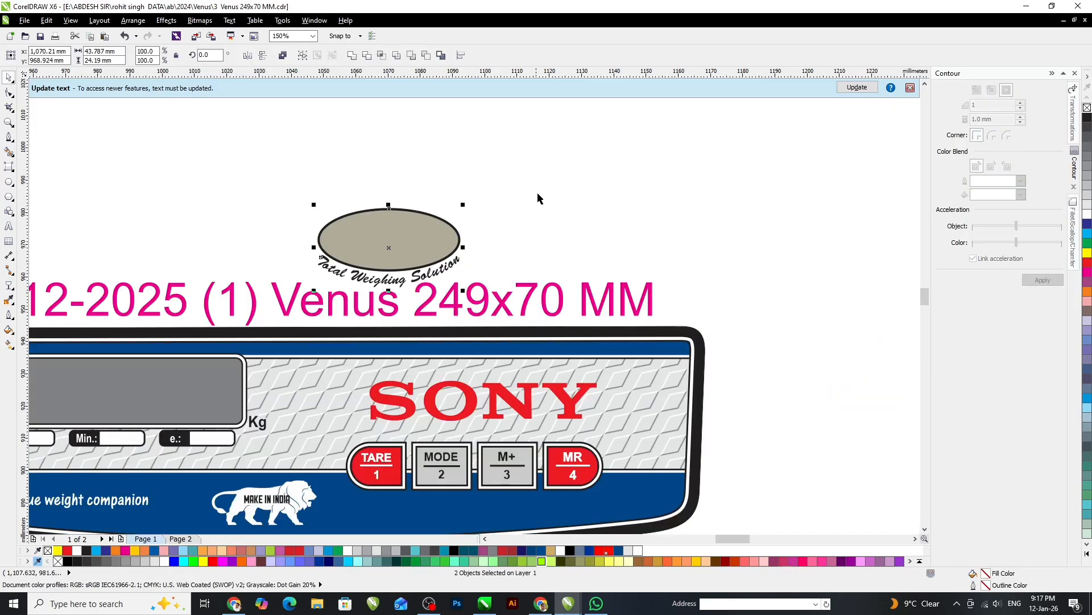
{"action": "left_click_drag", "start_coordinate": [539, 197], "coordinate": [288, 298]}
{"action": "key", "text": "ctrl+g"}
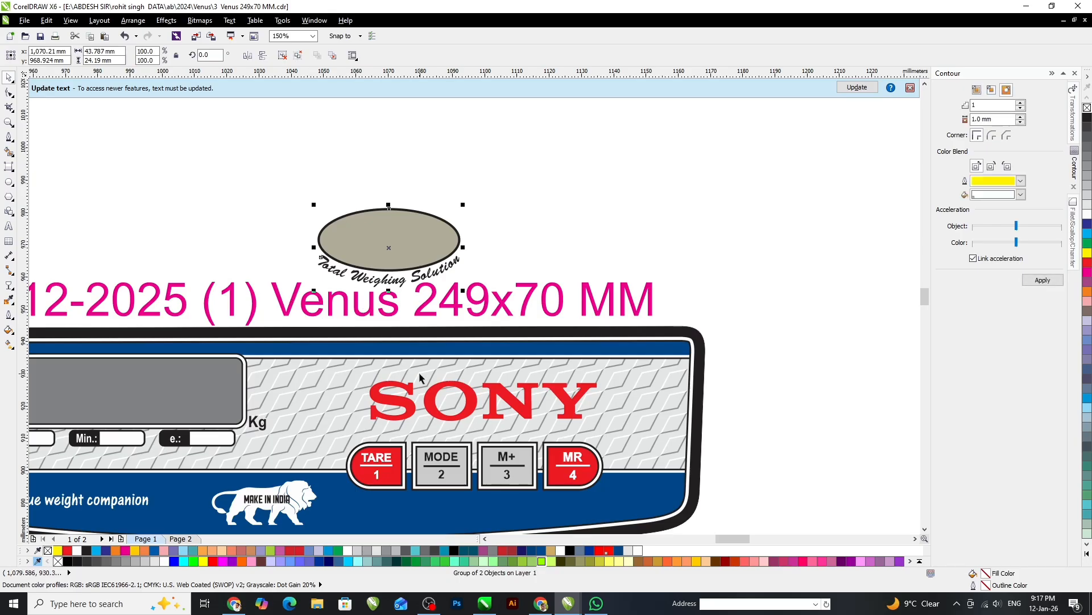
Centre the ellipse and tagline group horizontally and vertically on the SONY lettering.
{"action": "left_click", "coordinate": [449, 385], "text": "shift"}
{"action": "key", "text": "c"}
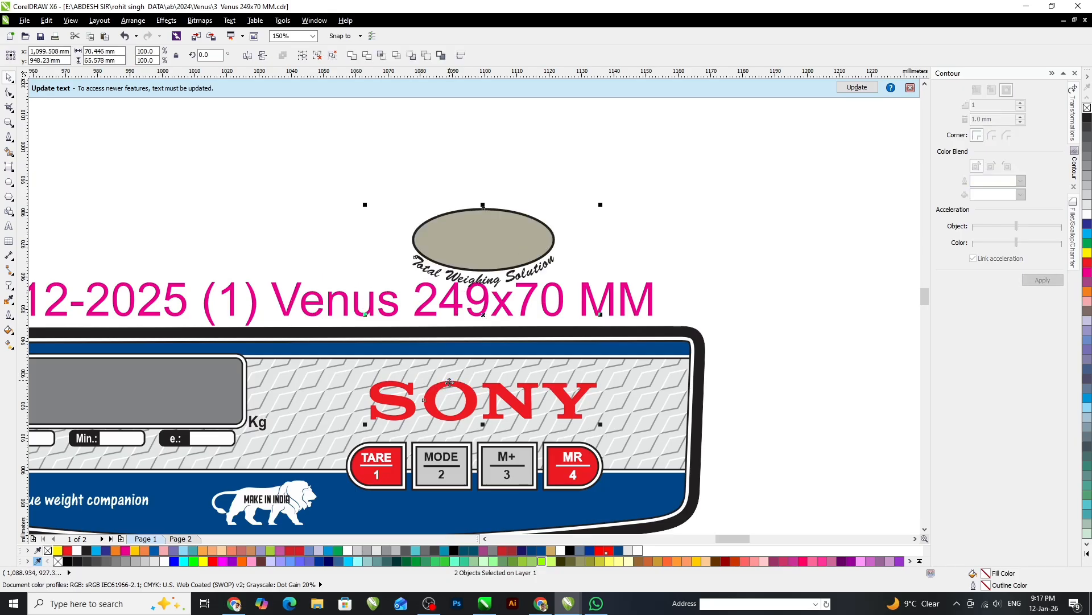
{"action": "key", "text": "e"}
Scale the SONY lettering from its centre to about 38 mm wide so it fits inside the ellipse.
{"action": "left_click", "coordinate": [420, 263]}
{"action": "scroll", "coordinate": [572, 445], "scroll_direction": "up", "scroll_amount": 1}
{"action": "scroll", "coordinate": [573, 445], "scroll_direction": "up", "scroll_amount": 4}
{"action": "left_click", "coordinate": [564, 307]}
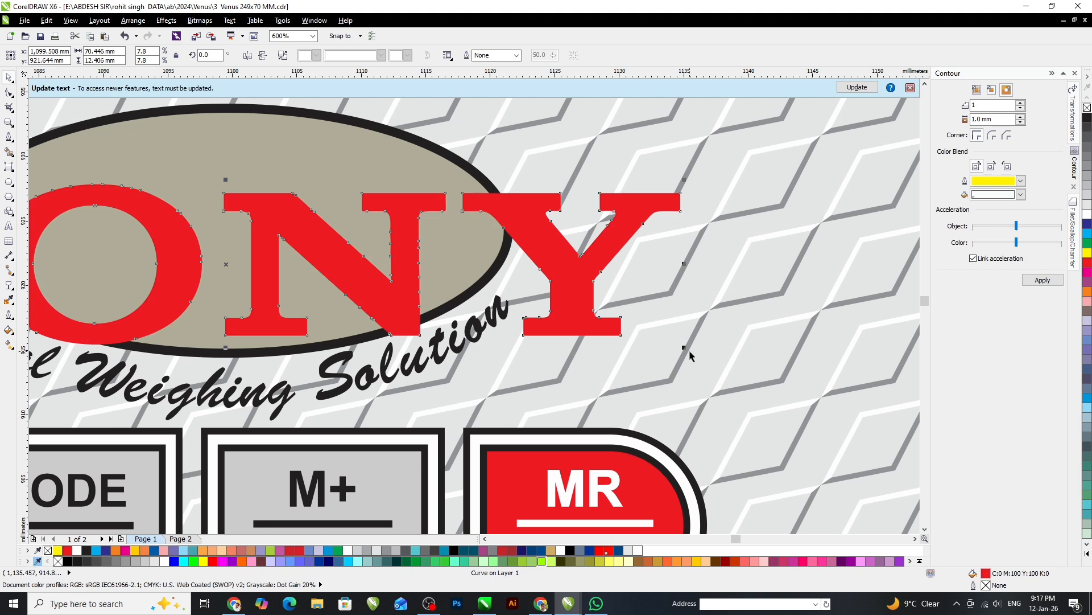
{"action": "left_click_drag", "start_coordinate": [684, 347], "coordinate": [547, 291]}
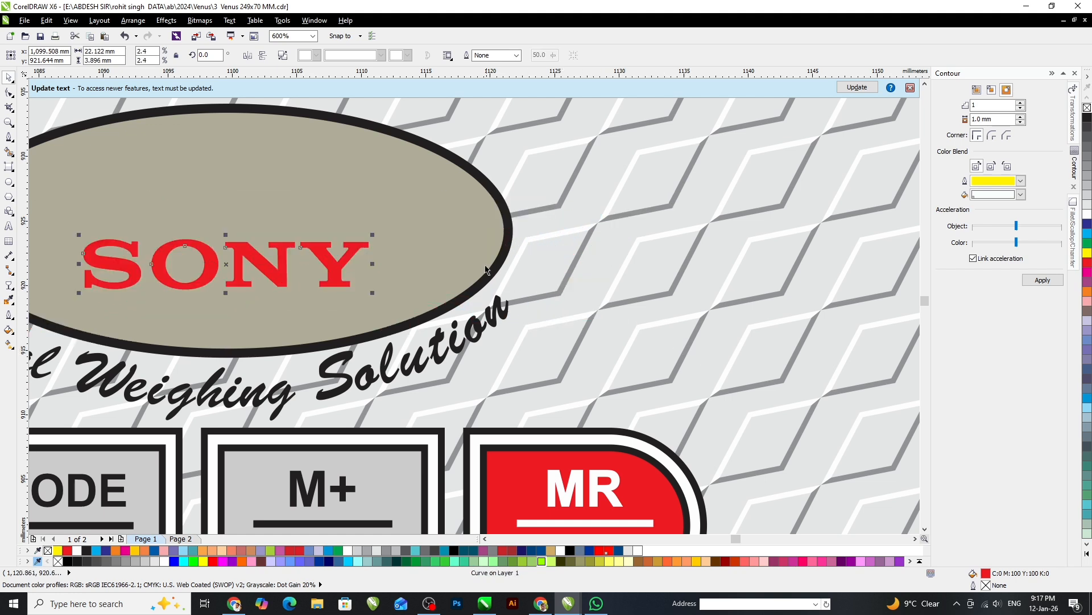
{"action": "left_click_drag", "start_coordinate": [367, 230], "coordinate": [476, 193]}
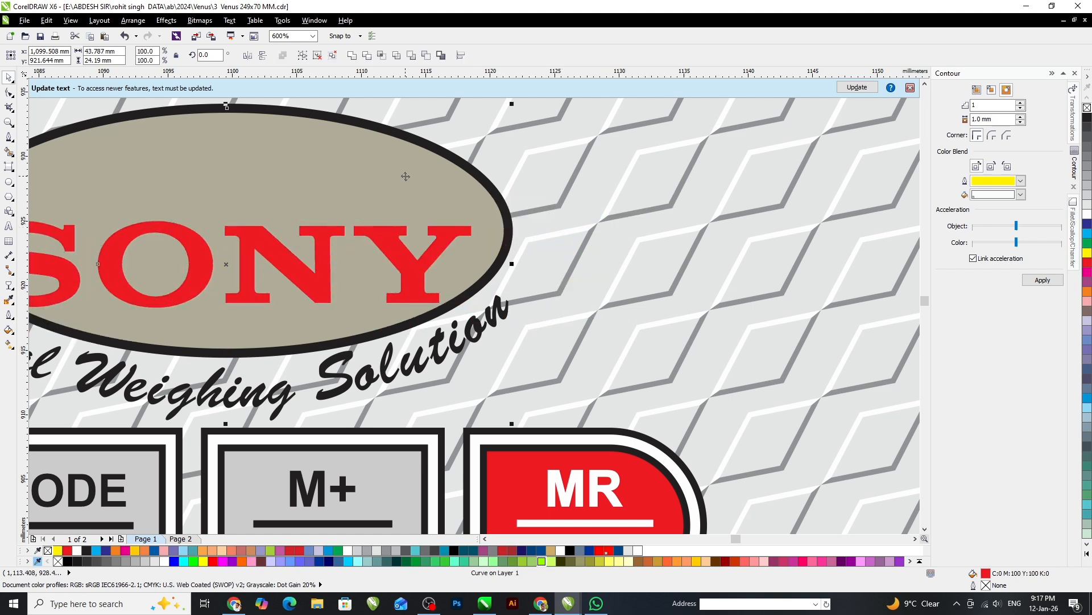
Move the SONY lettering up to the middle of the ellipse and enlarge it to about 39 mm wide.
{"action": "scroll", "coordinate": [428, 244], "scroll_direction": "down", "scroll_amount": 2}
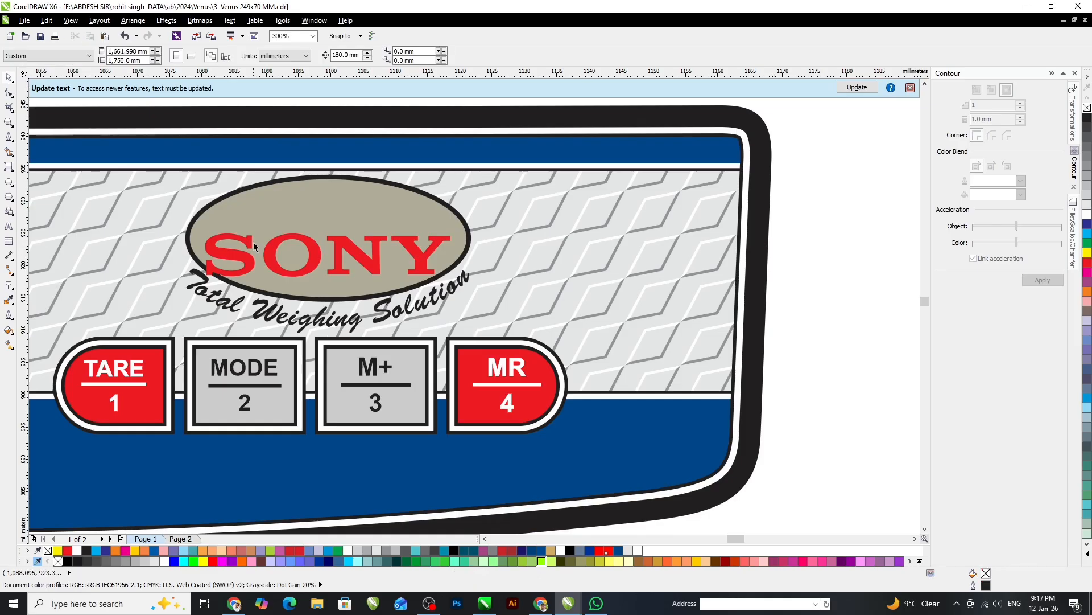
{"action": "scroll", "coordinate": [249, 237], "scroll_direction": "up", "scroll_amount": 4}
{"action": "left_click_drag", "start_coordinate": [346, 242], "coordinate": [346, 183]}
{"action": "scroll", "coordinate": [305, 256], "scroll_direction": "down", "scroll_amount": 2}
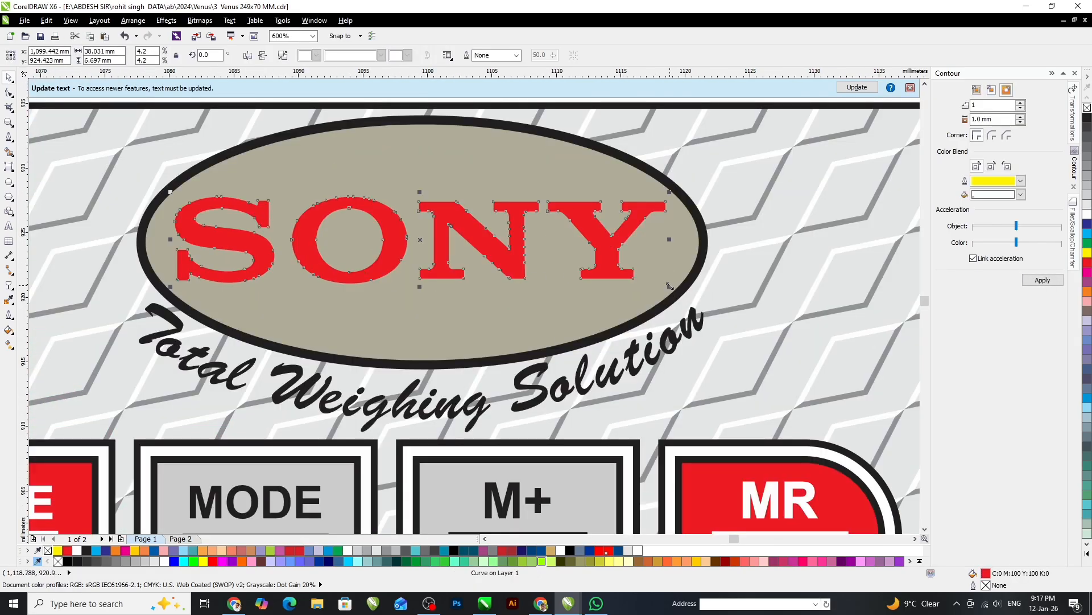
{"action": "left_click_drag", "start_coordinate": [670, 285], "coordinate": [685, 291]}
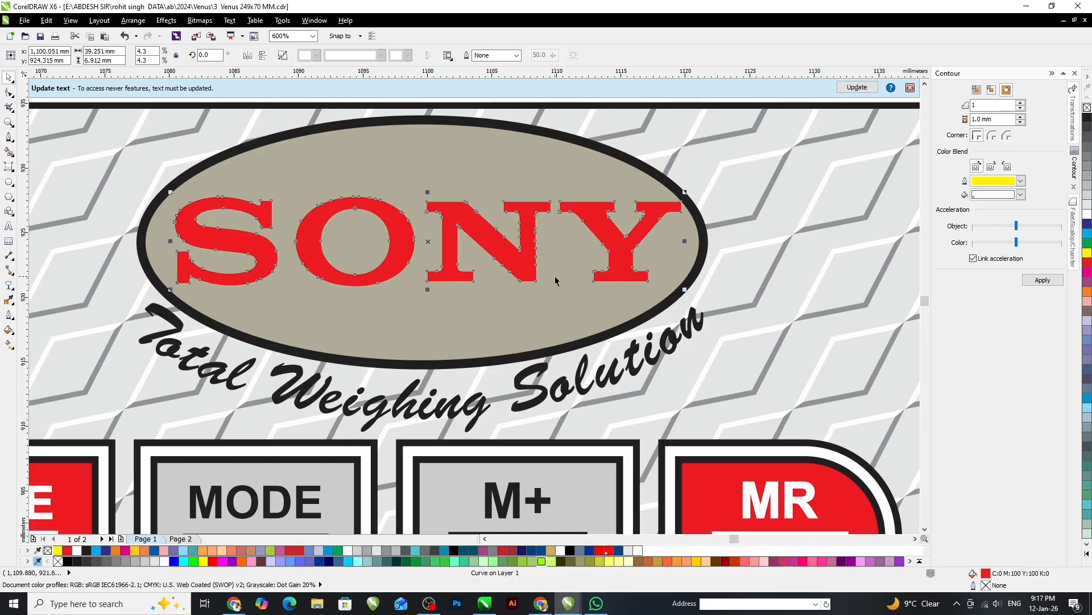
Apply a one-step outside contour with a 0.5 mm offset and white fill to the SONY lettering.
{"action": "key", "text": "F12"}
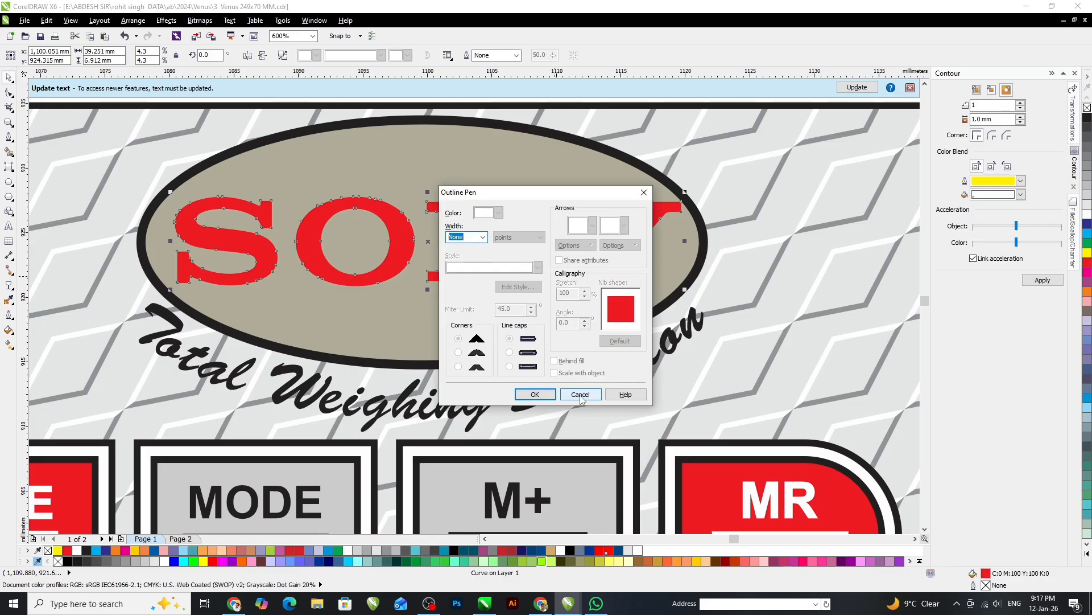
{"action": "left_click", "coordinate": [569, 394]}
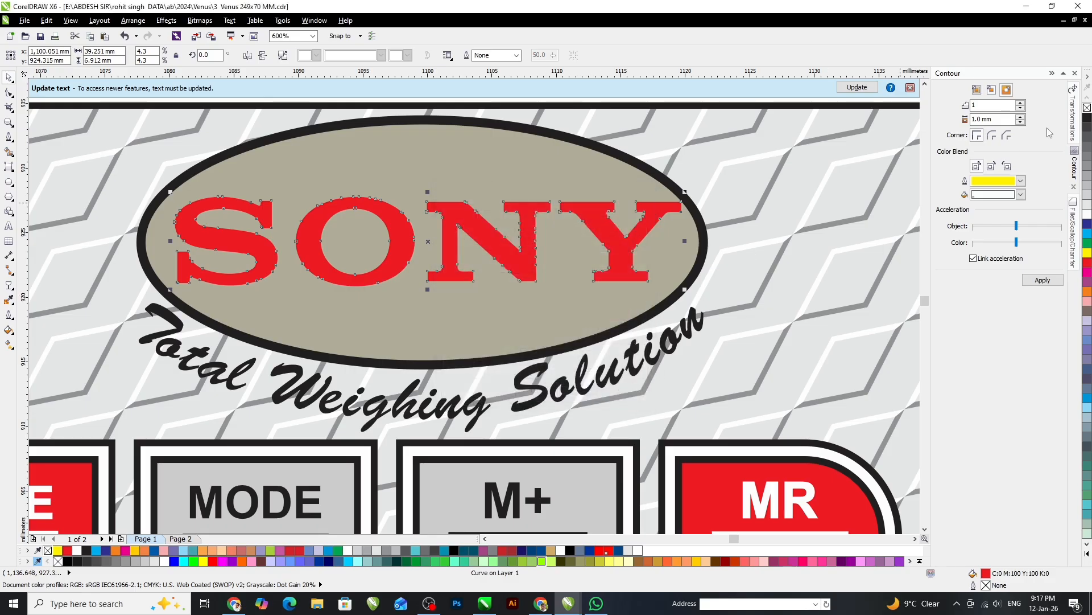
{"action": "left_click", "coordinate": [1007, 93]}
{"action": "left_click_drag", "start_coordinate": [1005, 120], "coordinate": [944, 141]}
{"action": "type", "text": ".5"}
{"action": "key", "text": "Return"}
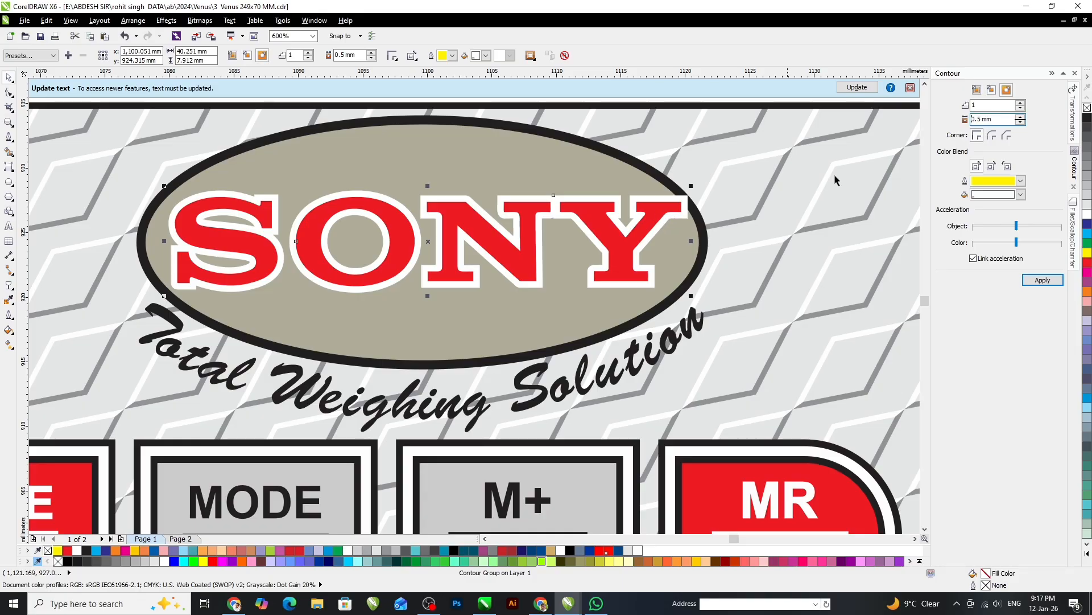
Set the SONY lettering's contour offset to 0.3 mm.
{"action": "key", "text": "ctrl+a"}
{"action": "type", "text": ".3"}
{"action": "key", "text": "Return"}
Group the SONY lettering with its contour and narrow the group symmetrically to about 37 mm wide.
{"action": "left_click", "coordinate": [669, 225]}
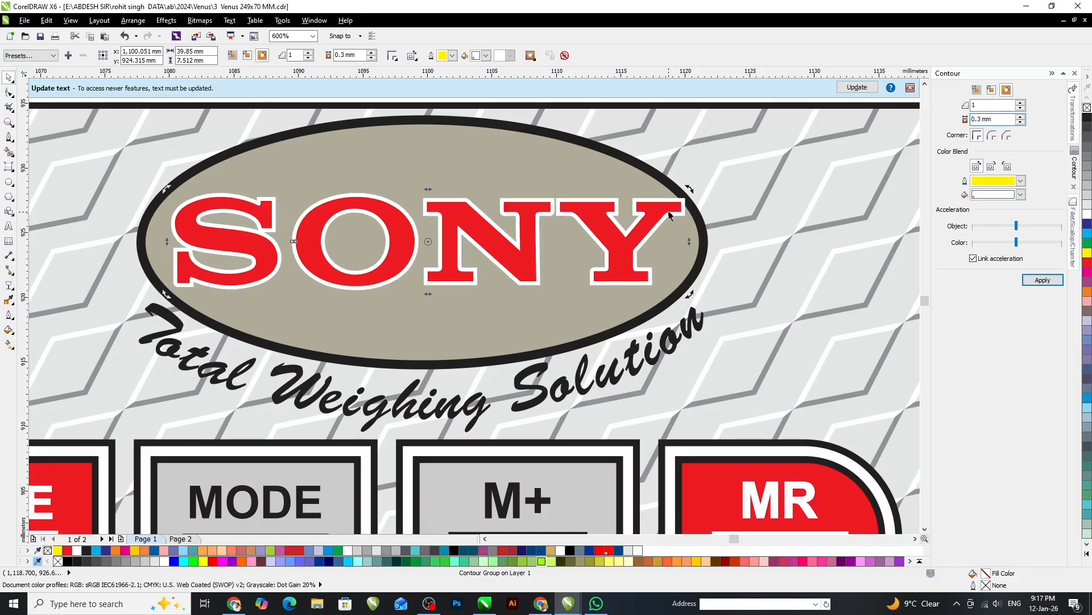
{"action": "left_click", "coordinate": [669, 214], "text": "shift"}
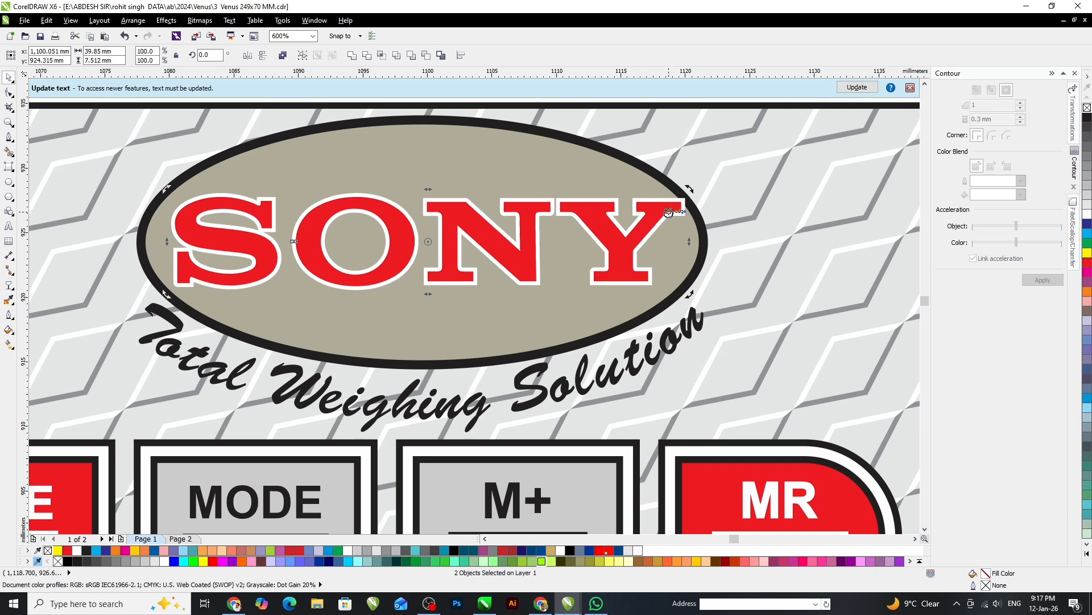
{"action": "key", "text": "ctrl+g"}
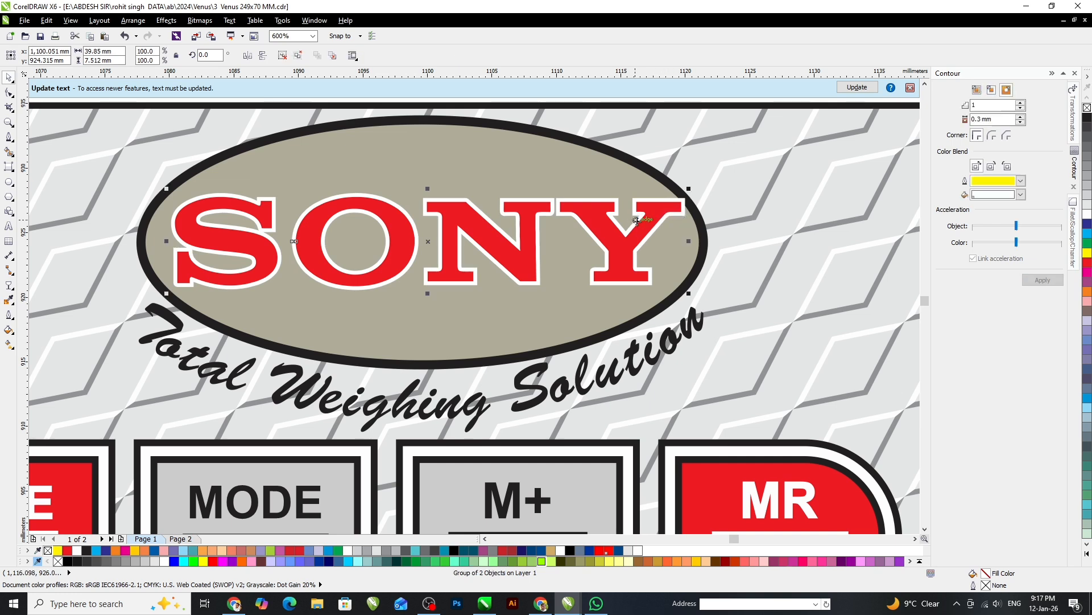
{"action": "left_click_drag", "start_coordinate": [689, 240], "coordinate": [671, 241]}
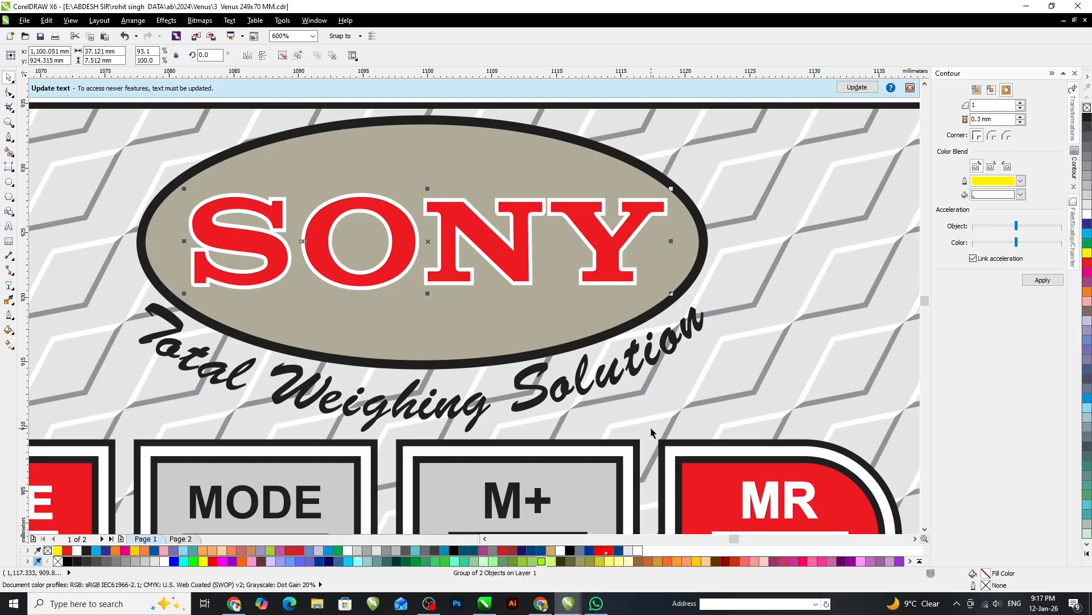
Fill the ellipse behind the SONY lettering with white.
{"action": "left_click", "coordinate": [599, 606]}
{"action": "left_click", "coordinate": [601, 606]}
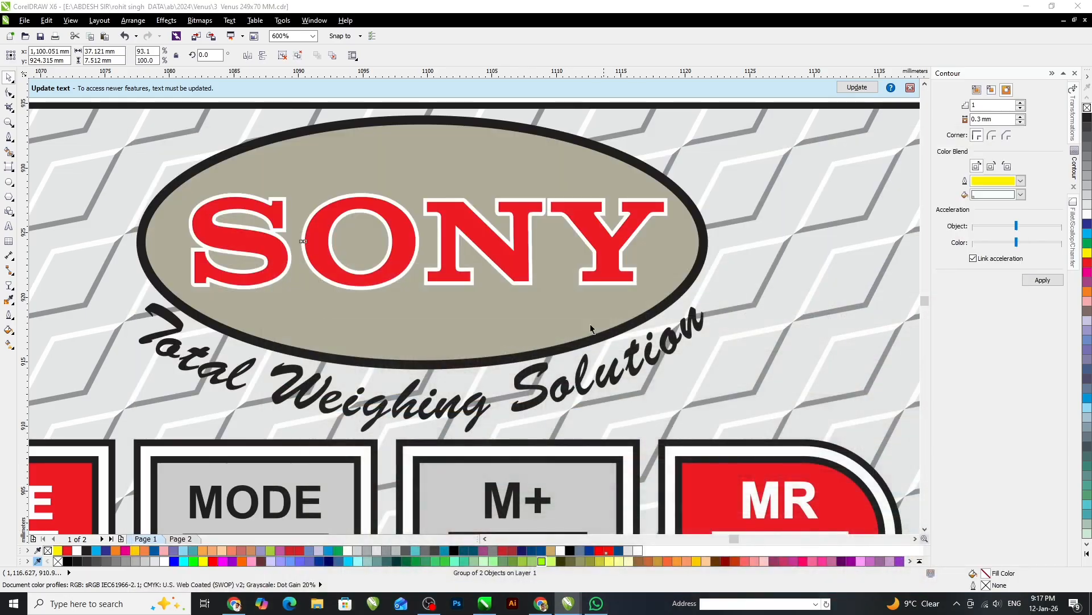
{"action": "left_click", "coordinate": [528, 170], "text": "ctrl"}
{"action": "left_click", "coordinate": [1088, 215]}
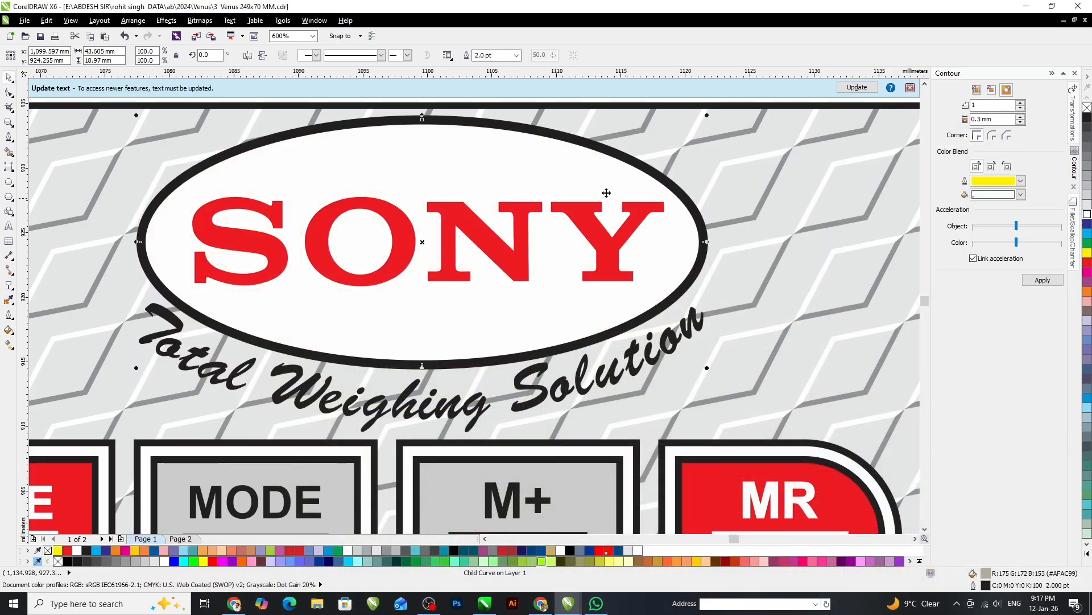
{"action": "scroll", "coordinate": [524, 162], "scroll_direction": "down", "scroll_amount": 2}
{"action": "scroll", "coordinate": [467, 200], "scroll_direction": "up", "scroll_amount": 2}
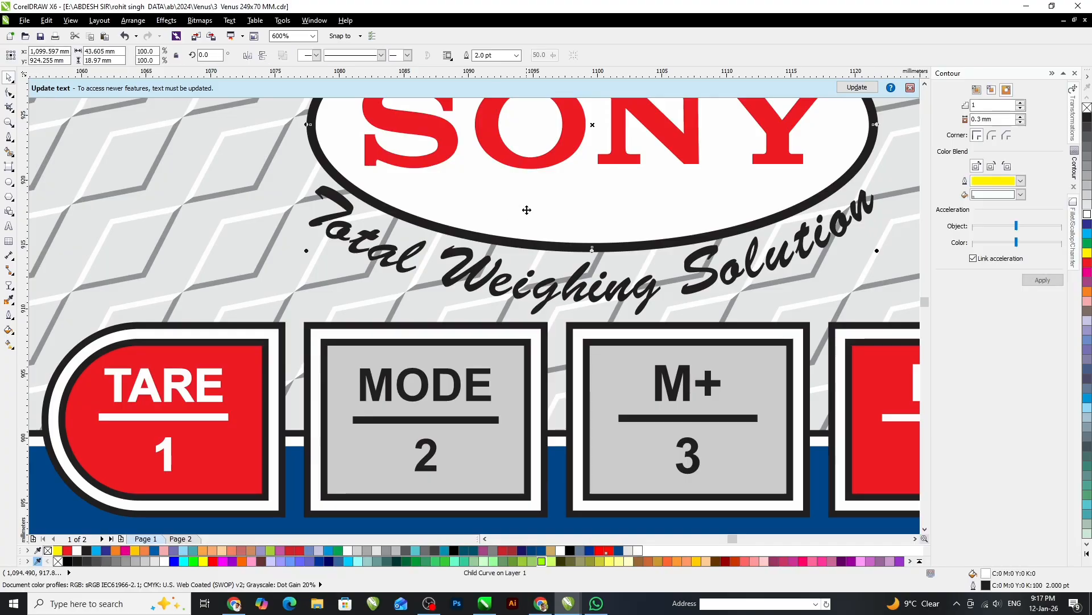
{"action": "scroll", "coordinate": [449, 246], "scroll_direction": "down", "scroll_amount": 2}
{"action": "scroll", "coordinate": [510, 165], "scroll_direction": "up", "scroll_amount": 2}
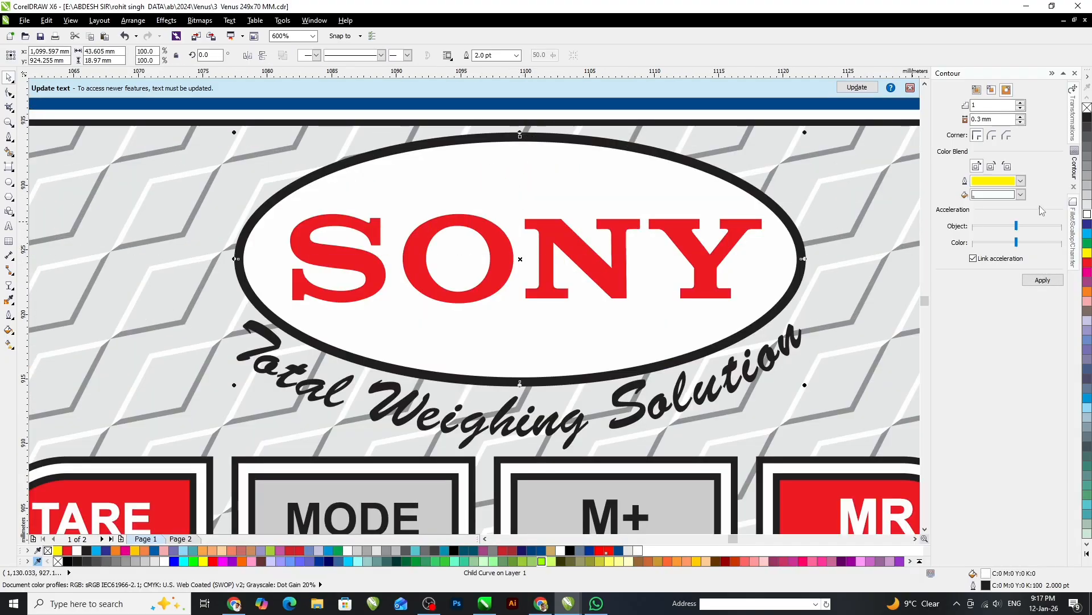
Try a 10% black fill on the ellipse and a solid black fill on the SONY lettering's contour.
{"action": "left_click", "coordinate": [1087, 200]}
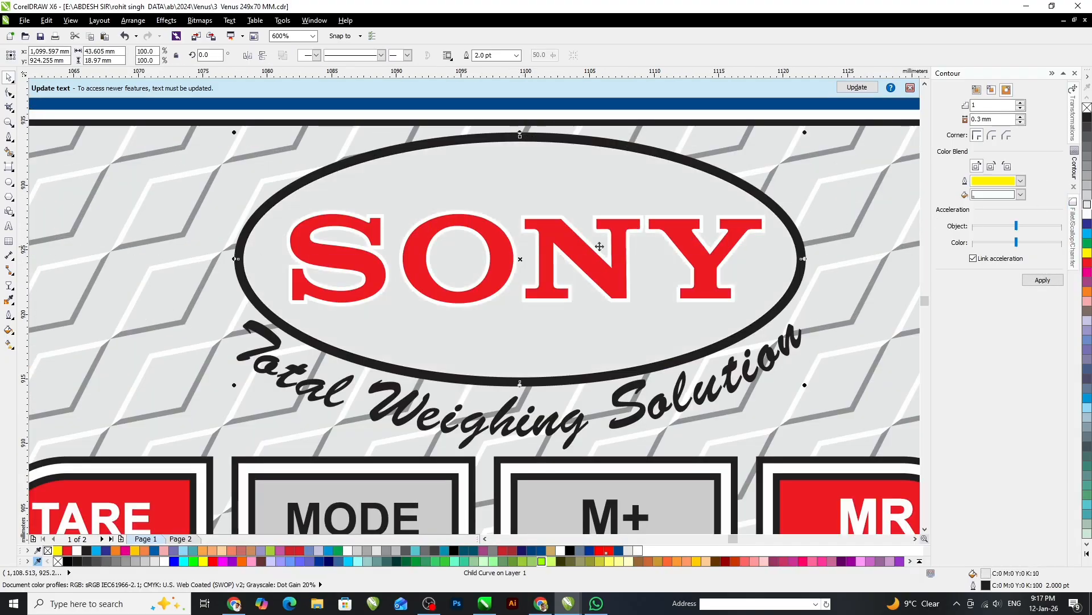
{"action": "scroll", "coordinate": [483, 223], "scroll_direction": "up", "scroll_amount": 2}
{"action": "left_click", "coordinate": [482, 203], "text": "ctrl"}
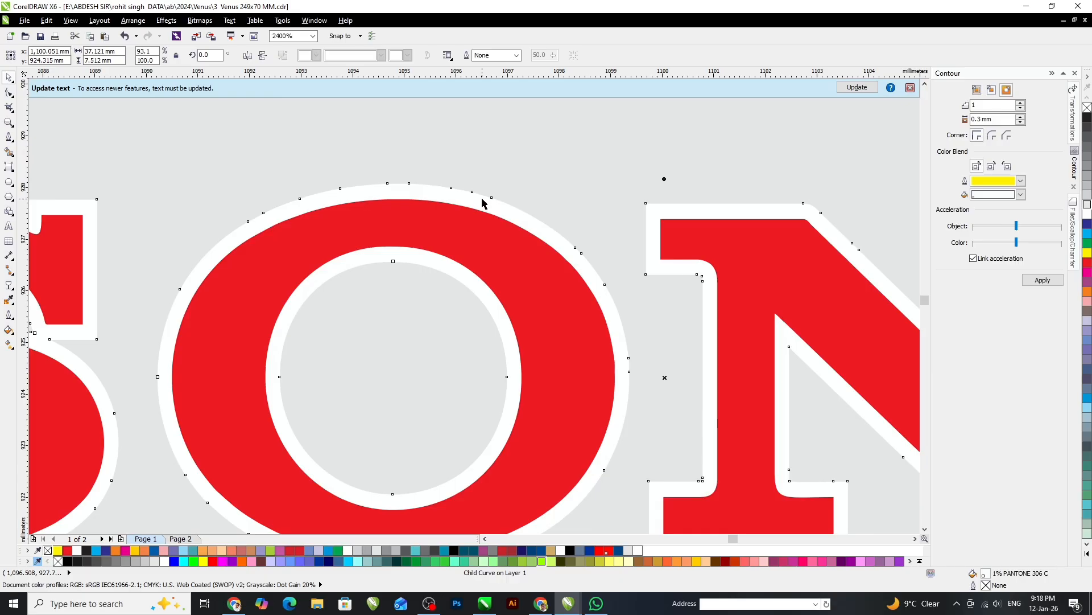
{"action": "key", "text": "Delete"}
{"action": "scroll", "coordinate": [487, 257], "scroll_direction": "down", "scroll_amount": 2}
{"action": "key", "text": "ctrl+z"}
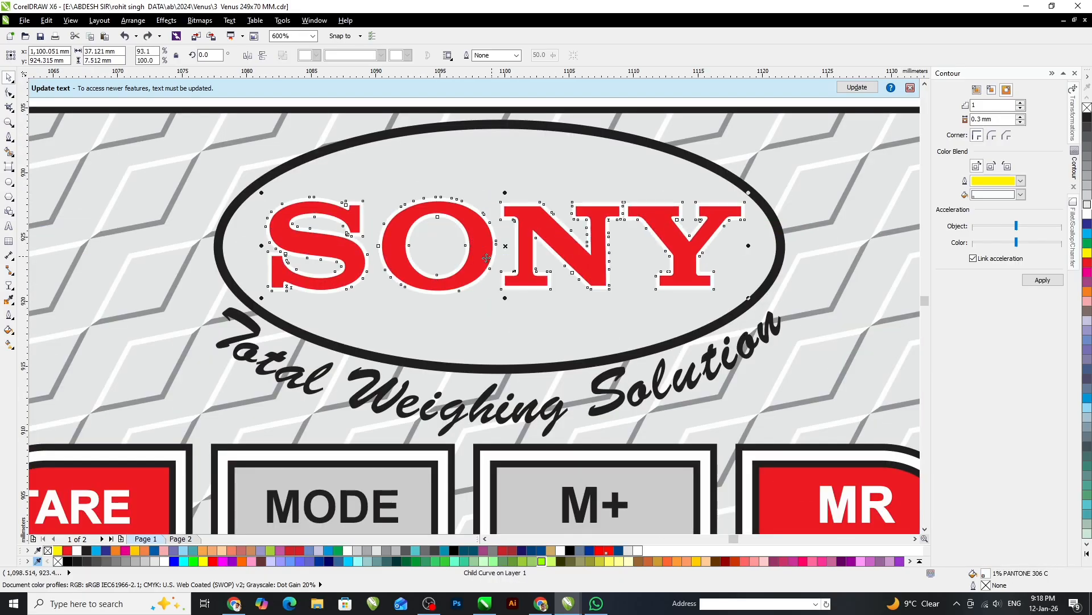
{"action": "left_click", "coordinate": [1087, 117]}
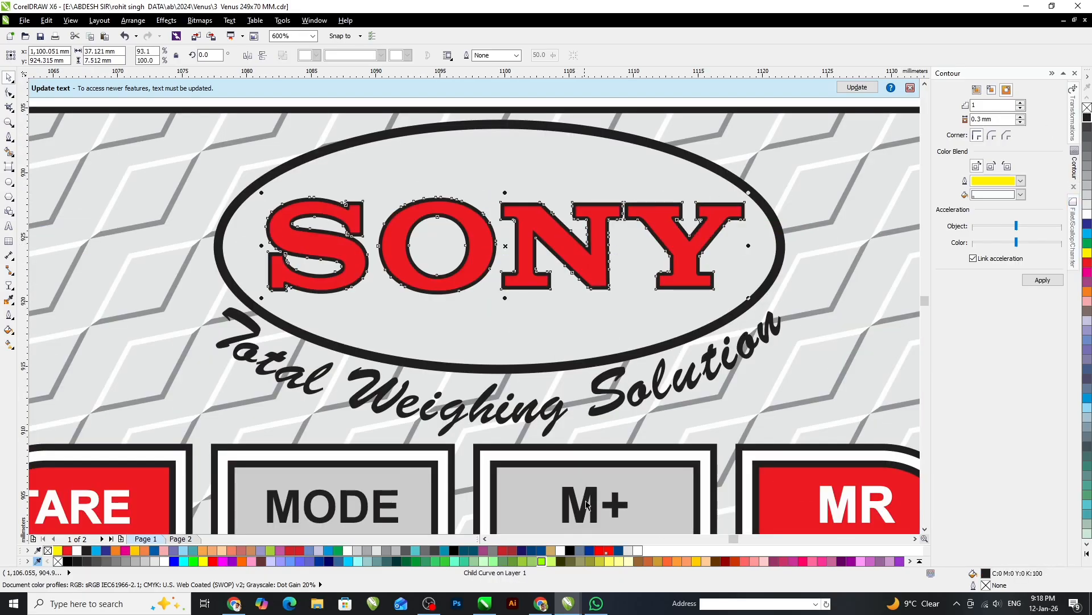
Check the logo in the WhatsApp reference photo, return to CorelDRAW and undo the contour's black fill and the ellipse's 10% black fill.
{"action": "left_click", "coordinate": [597, 604]}
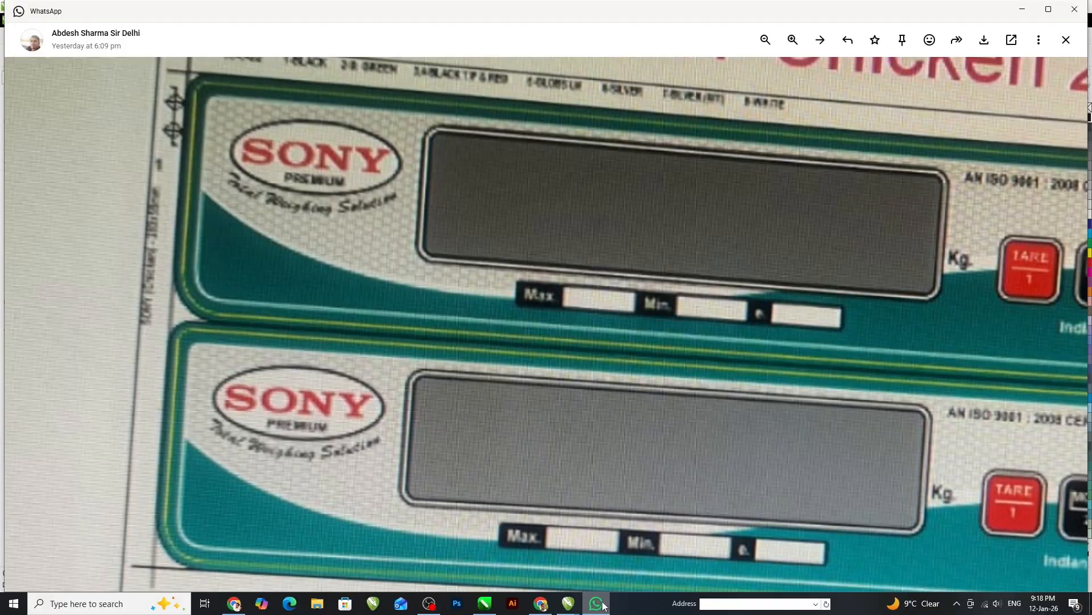
{"action": "left_click", "coordinate": [597, 603]}
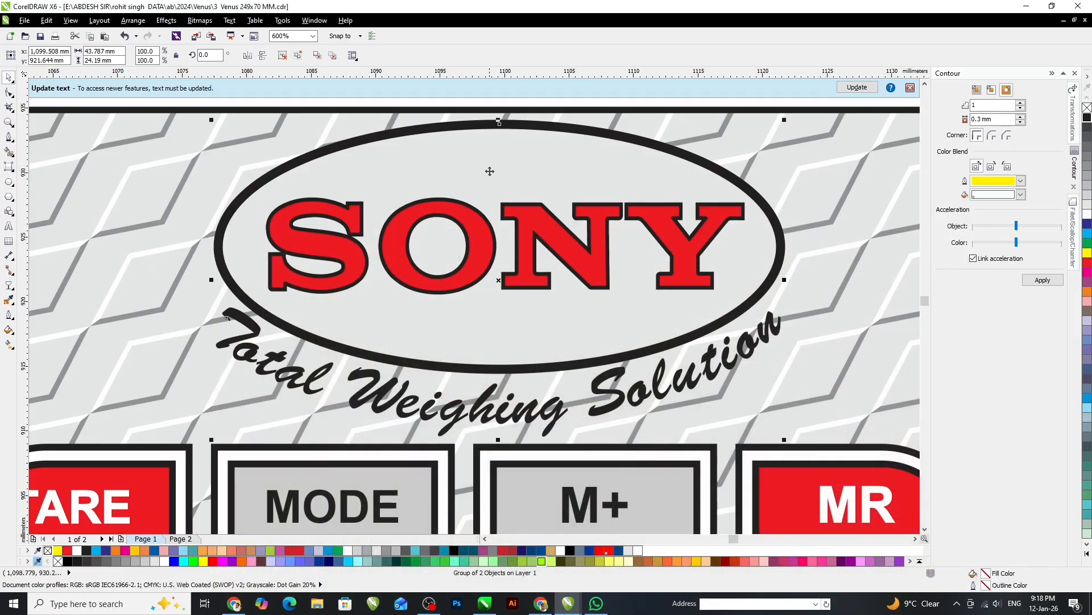
{"action": "key", "text": "ctrl+z"}
{"action": "key", "text": "ctrl+z"}
{"action": "scroll", "coordinate": [483, 212], "scroll_direction": "down", "scroll_amount": 2}
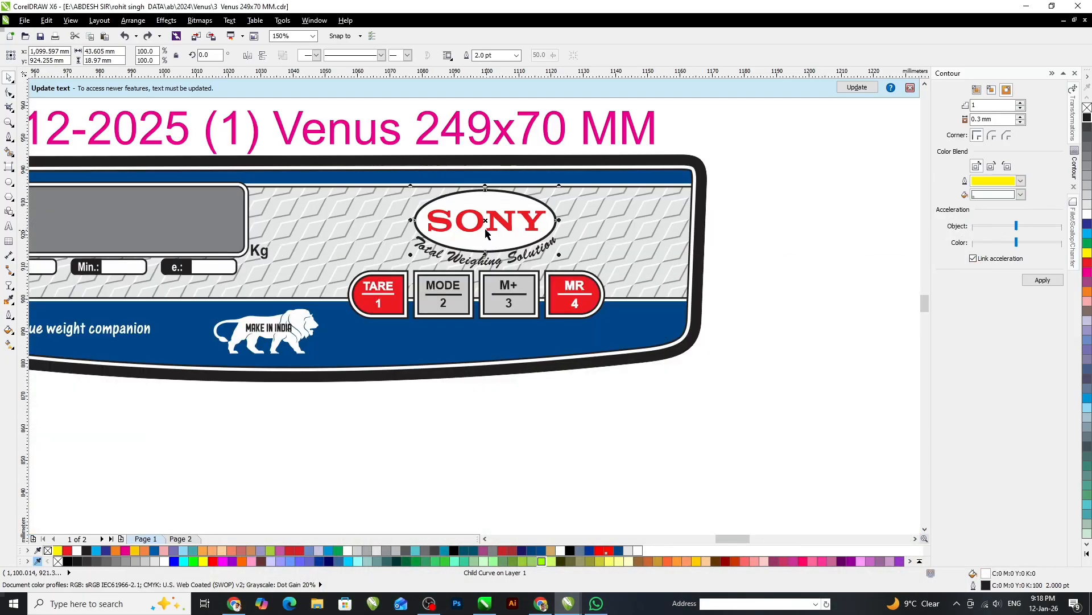
Compare the whole panel with the SONY reference photo in WhatsApp, then return to the logo and buttons in CorelDRAW.
{"action": "left_click", "coordinate": [826, 215]}
{"action": "scroll", "coordinate": [485, 256], "scroll_direction": "up", "scroll_amount": 1}
{"action": "scroll", "coordinate": [626, 296], "scroll_direction": "down", "scroll_amount": 1}
{"action": "scroll", "coordinate": [427, 362], "scroll_direction": "down", "scroll_amount": 1}
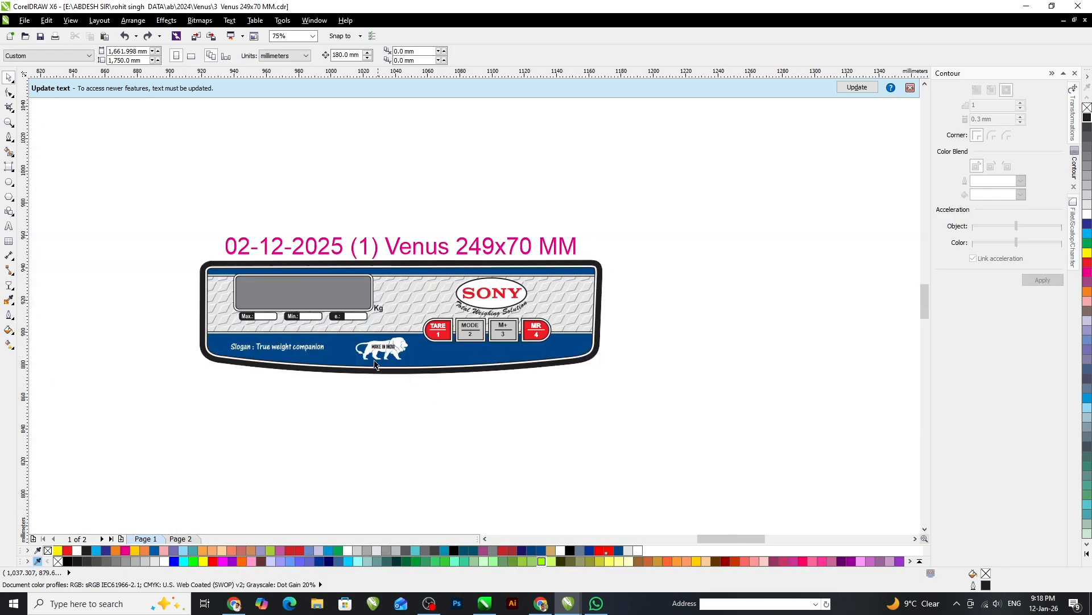
{"action": "scroll", "coordinate": [380, 355], "scroll_direction": "up", "scroll_amount": 1}
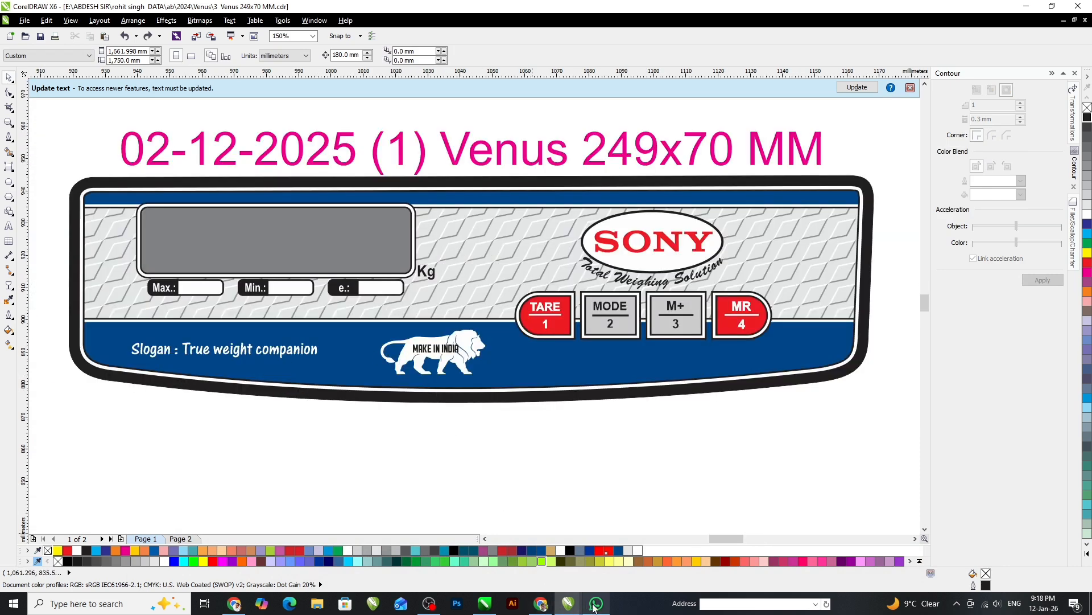
{"action": "left_click", "coordinate": [596, 603]}
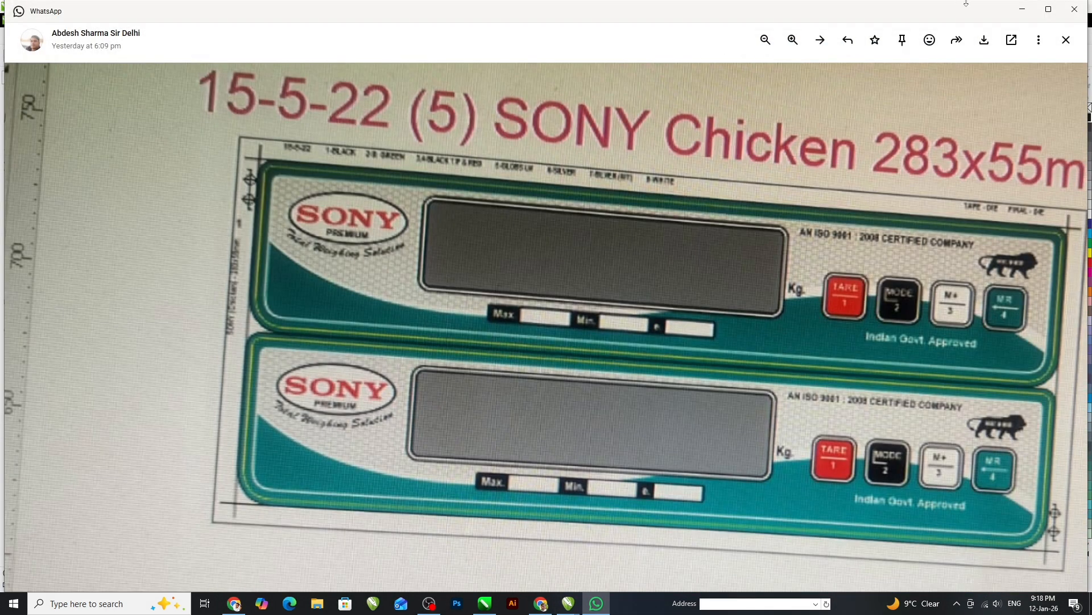
{"action": "left_click", "coordinate": [1022, 9]}
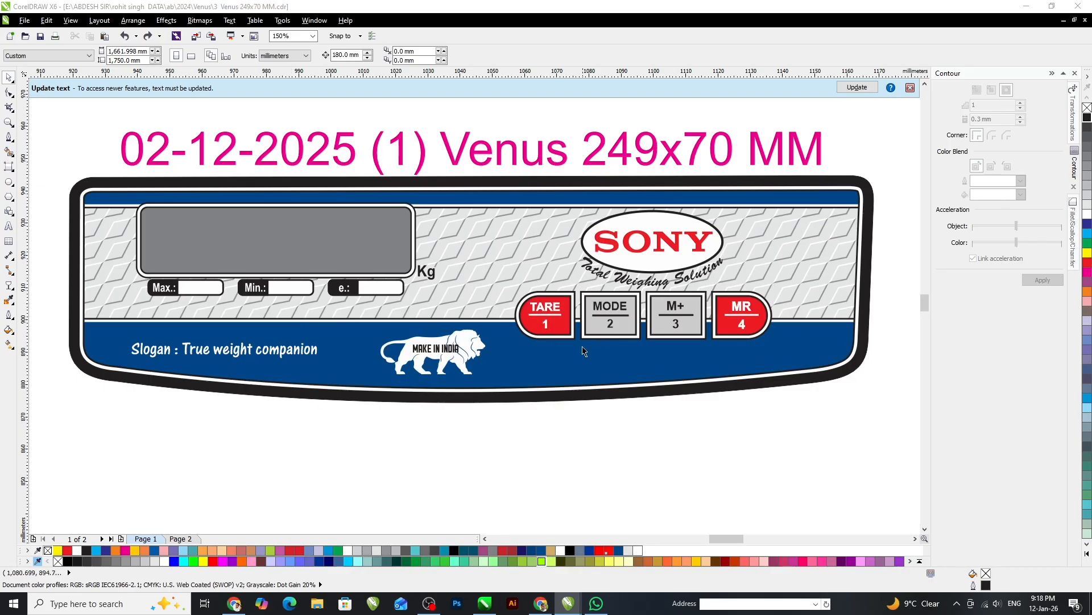
{"action": "scroll", "coordinate": [696, 233], "scroll_direction": "up", "scroll_amount": 2}
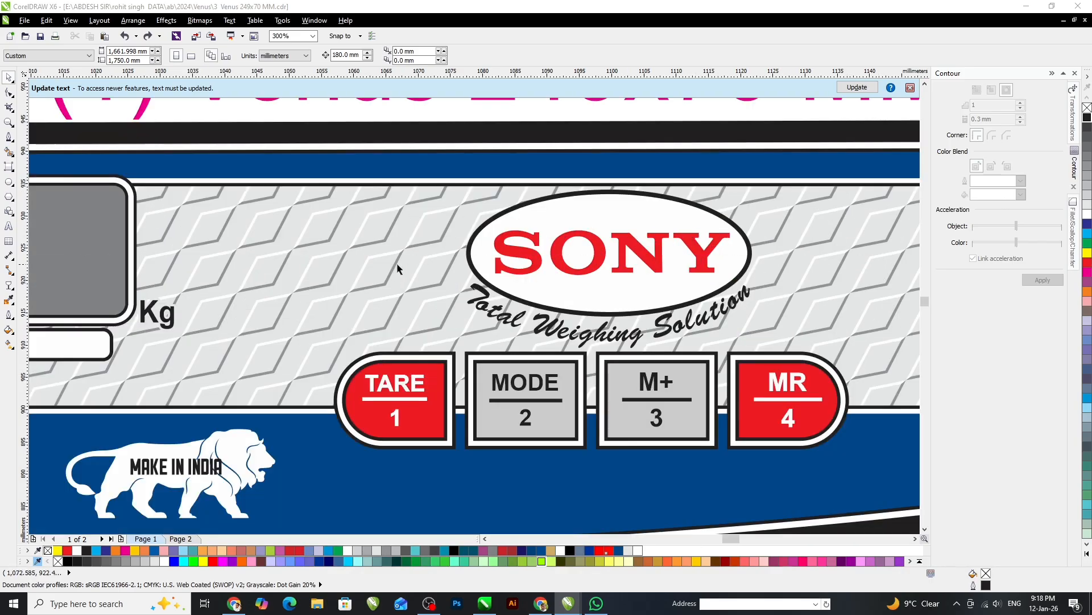
Move the "02-12-2025 (1) Venus 249x70 MM" caption up, clear of the SONY panel, and group all of the panel's objects.
{"action": "scroll", "coordinate": [397, 268], "scroll_direction": "down", "scroll_amount": 2}
{"action": "scroll", "coordinate": [562, 269], "scroll_direction": "up", "scroll_amount": 2}
{"action": "scroll", "coordinate": [562, 270], "scroll_direction": "down", "scroll_amount": 2}
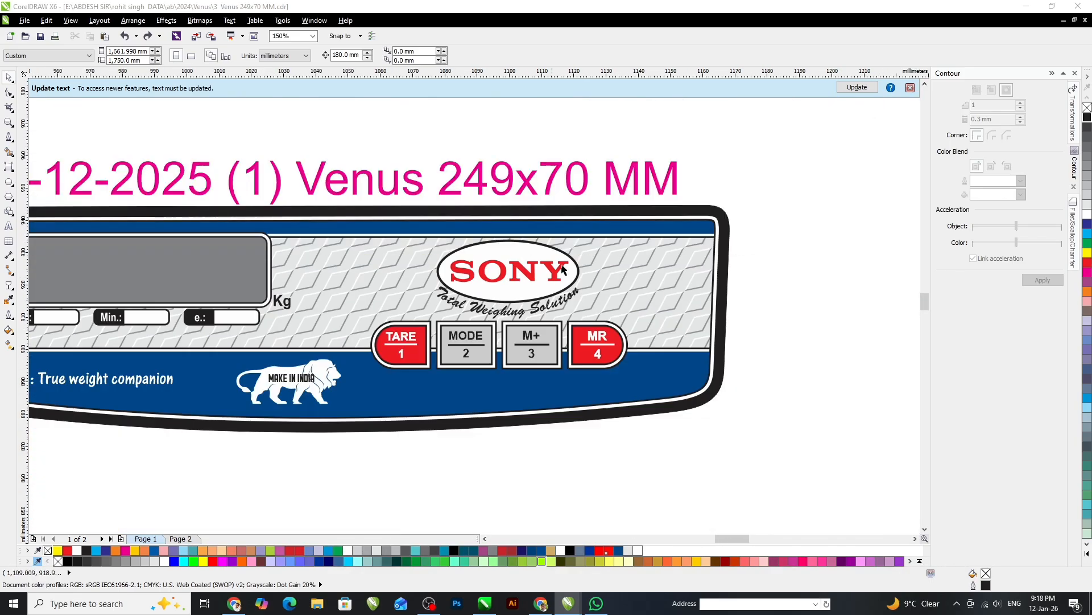
{"action": "scroll", "coordinate": [562, 270], "scroll_direction": "down", "scroll_amount": 1}
{"action": "left_click", "coordinate": [379, 223]}
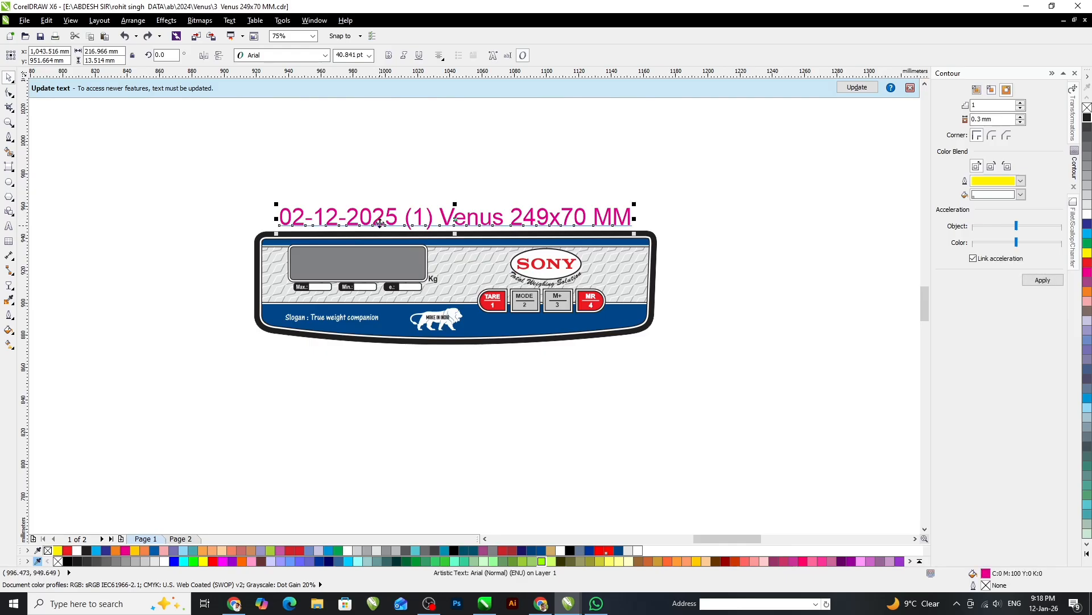
{"action": "left_click_drag", "start_coordinate": [380, 223], "coordinate": [388, 181]}
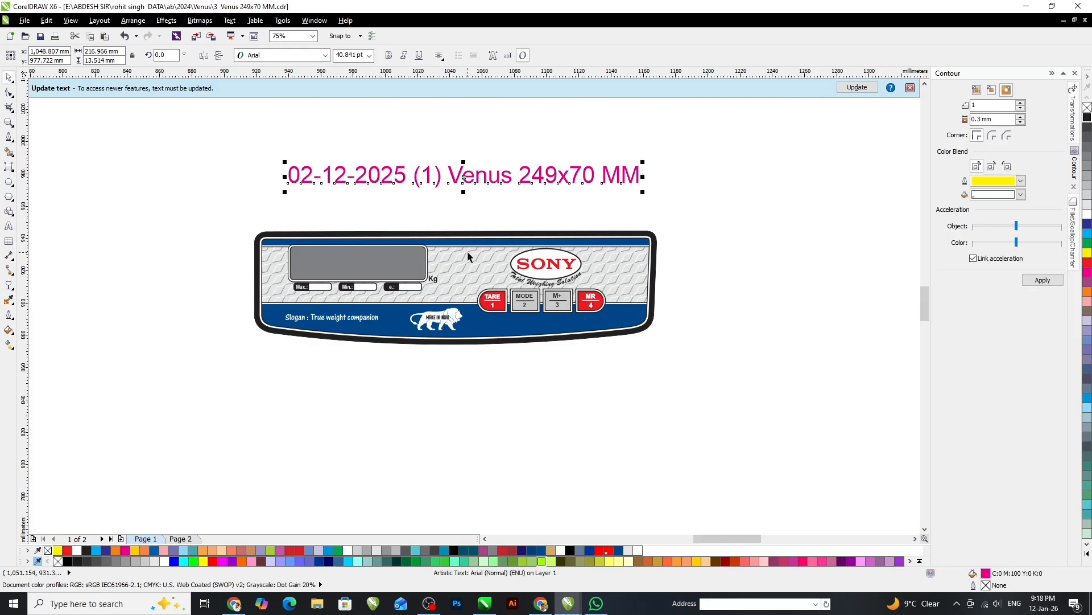
{"action": "left_click_drag", "start_coordinate": [187, 201], "coordinate": [709, 384]}
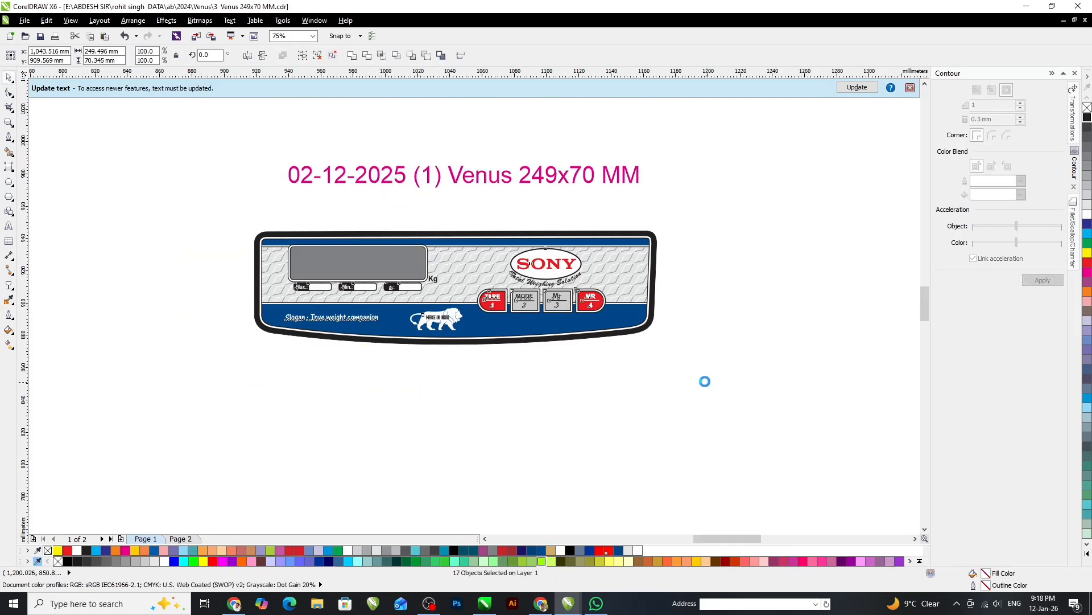
{"action": "key", "text": "ctrl+g"}
Open new.cdr, group all of its Attari and Jupiter panel designs, and paste the group into the Venus 249x70 MM document.
{"action": "key", "text": "ctrl+o"}
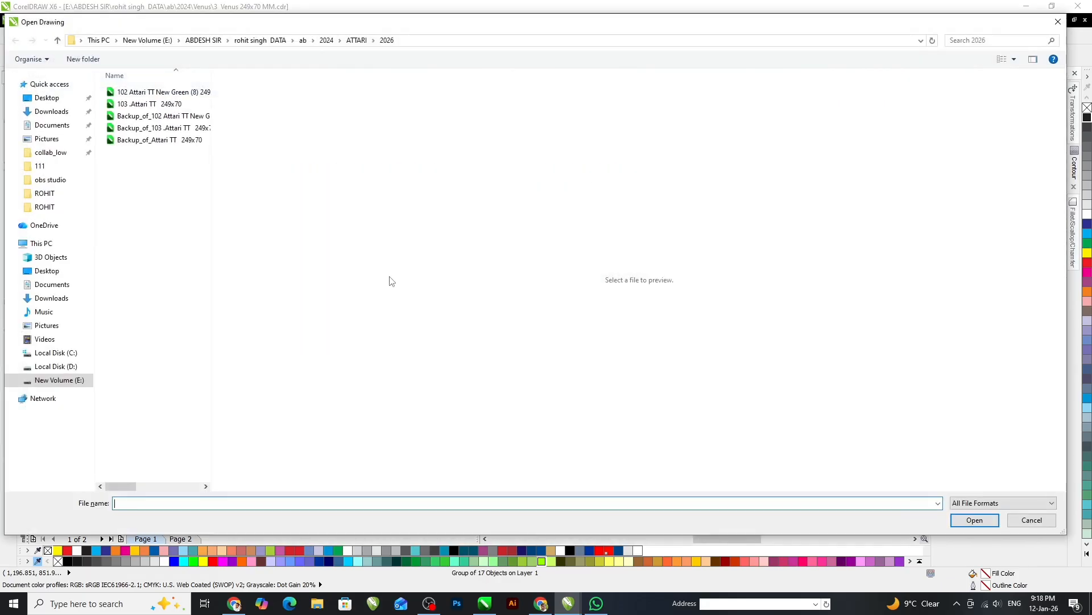
{"action": "key", "text": "Escape"}
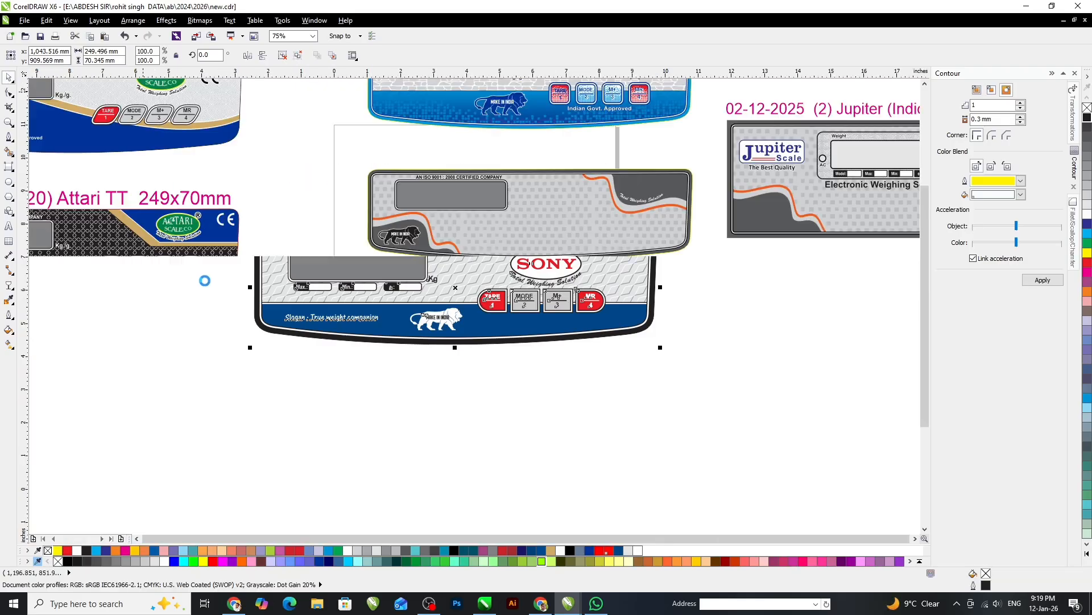
{"action": "scroll", "coordinate": [353, 296], "scroll_direction": "down", "scroll_amount": 2}
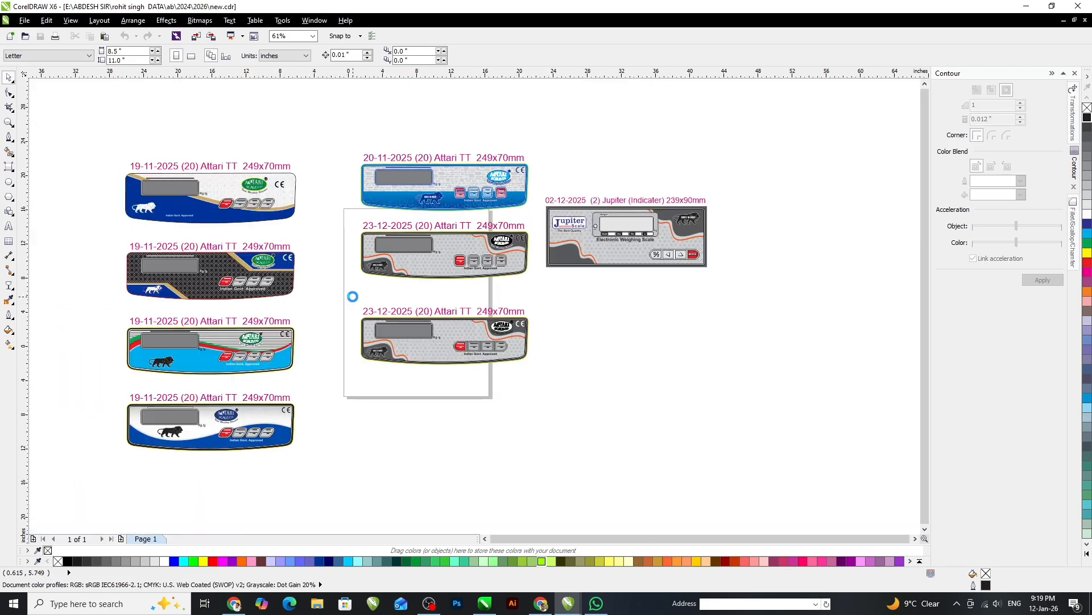
{"action": "scroll", "coordinate": [323, 277], "scroll_direction": "down", "scroll_amount": 3}
{"action": "left_click_drag", "start_coordinate": [151, 171], "coordinate": [561, 383]}
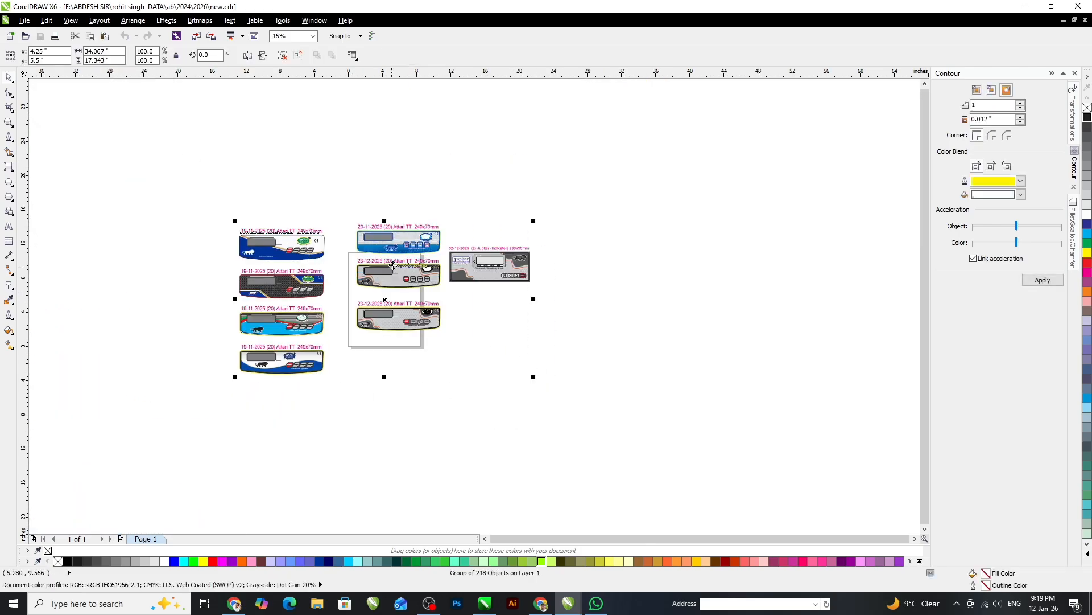
{"action": "key", "text": "ctrl+Tab"}
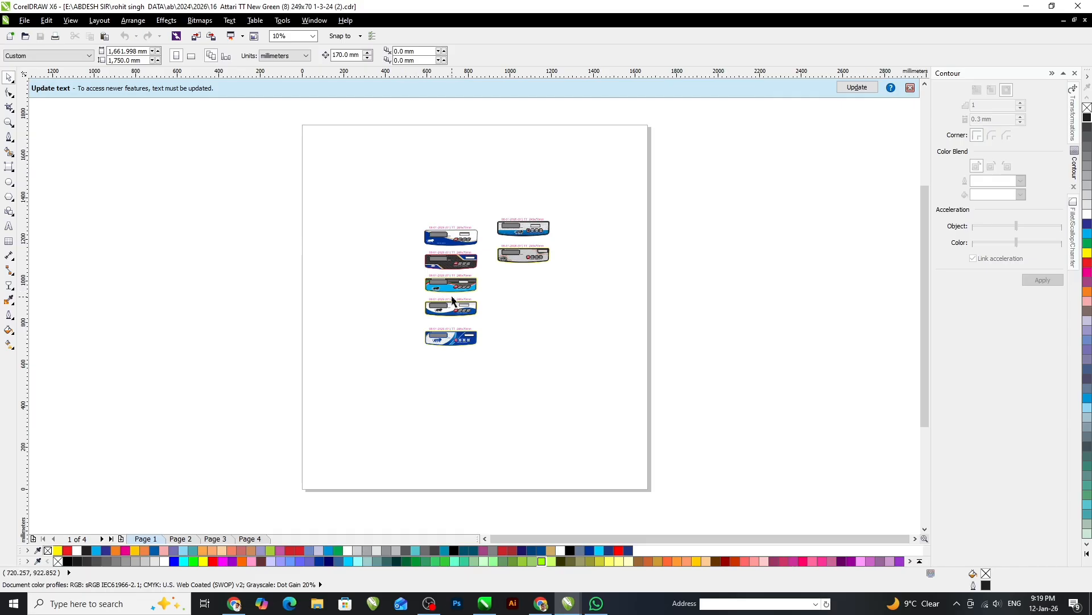
{"action": "key", "text": "ctrl+Tab"}
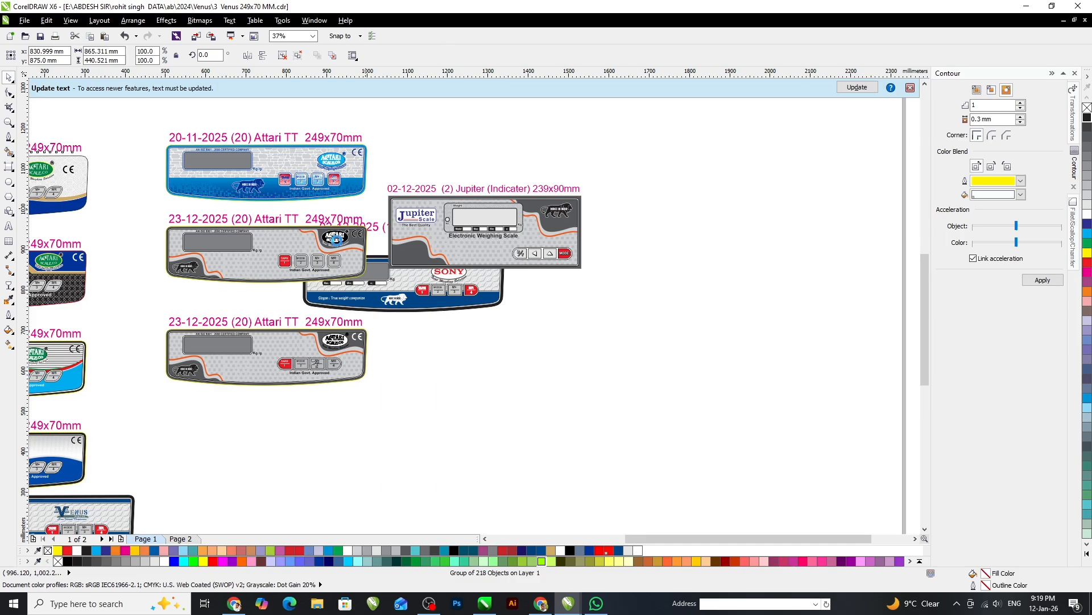
Move the pasted group of panel designs below the SONY panel so that they no longer overlap.
{"action": "scroll", "coordinate": [367, 211], "scroll_direction": "down", "scroll_amount": 2}
{"action": "left_click_drag", "start_coordinate": [334, 263], "coordinate": [458, 325]}
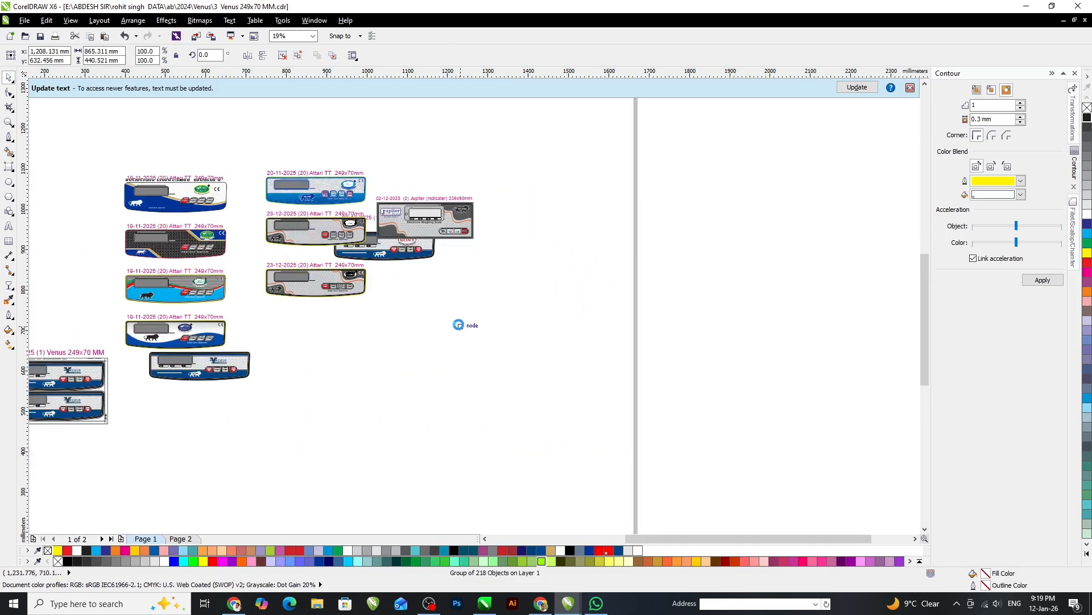
{"action": "left_click", "coordinate": [143, 322]}
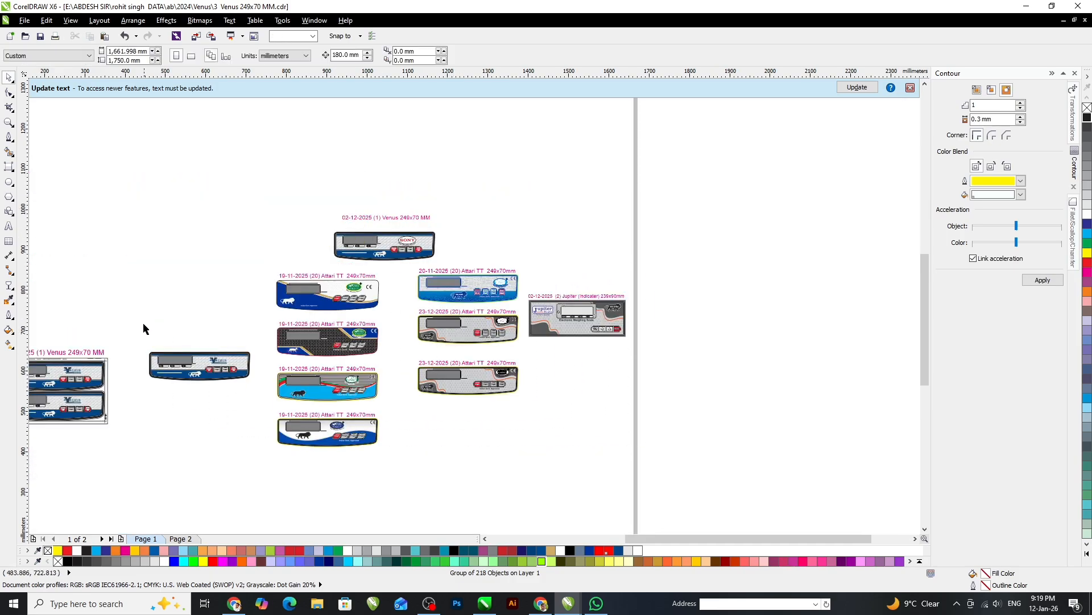
Cut the group of panel designs and paste it on a new page before the SONY panel's page, centered on the page.
{"action": "left_click", "coordinate": [320, 306]}
{"action": "key", "text": "ctrl+x"}
{"action": "key", "text": "Page_Up"}
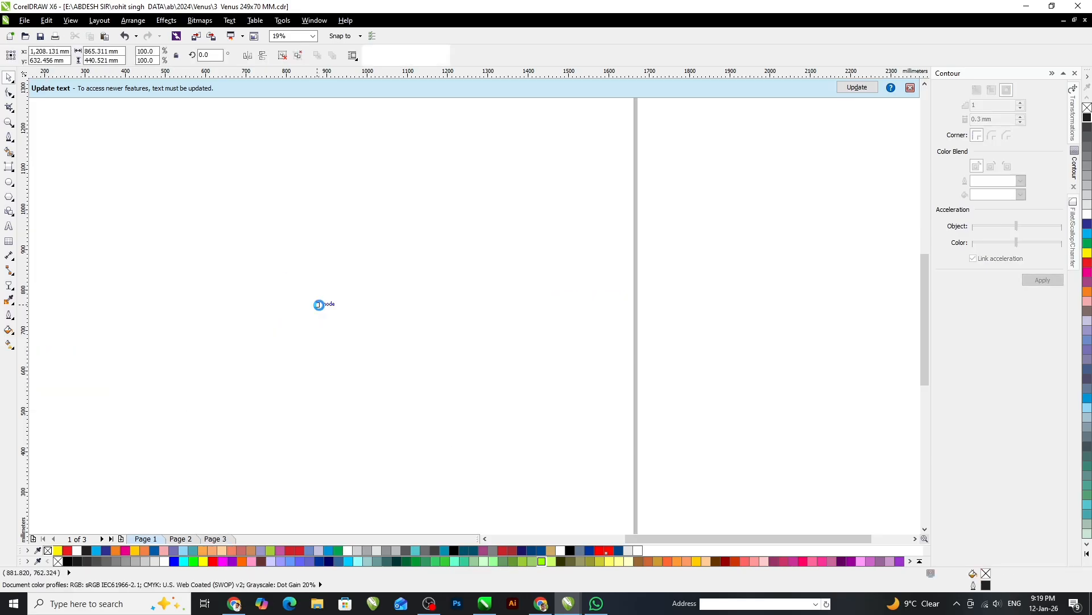
{"action": "key", "text": "p"}
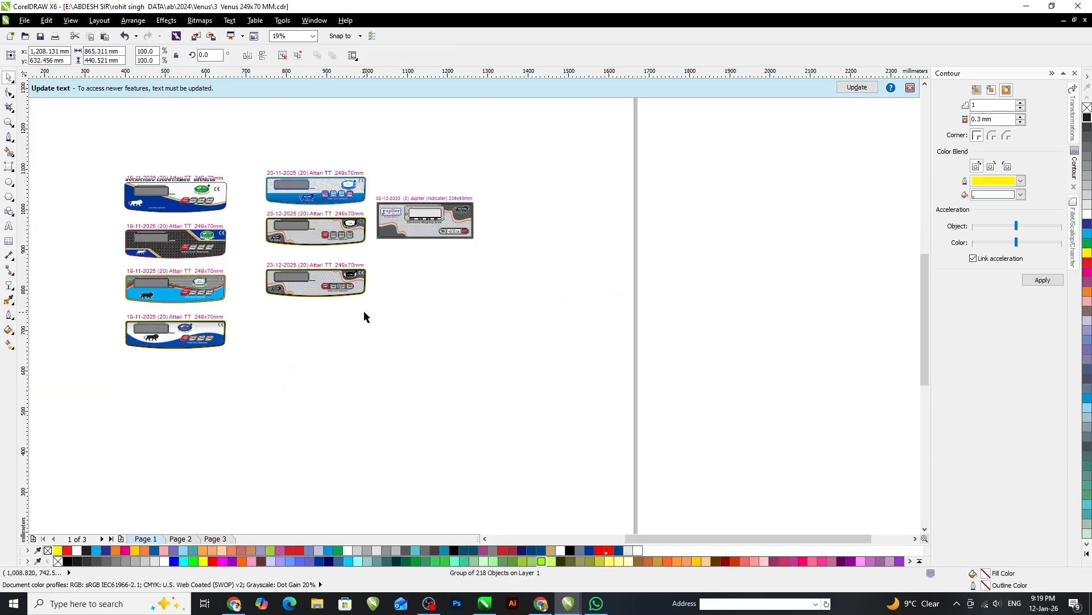
{"action": "left_click", "coordinate": [278, 330]}
{"action": "scroll", "coordinate": [171, 178], "scroll_direction": "up", "scroll_amount": 1}
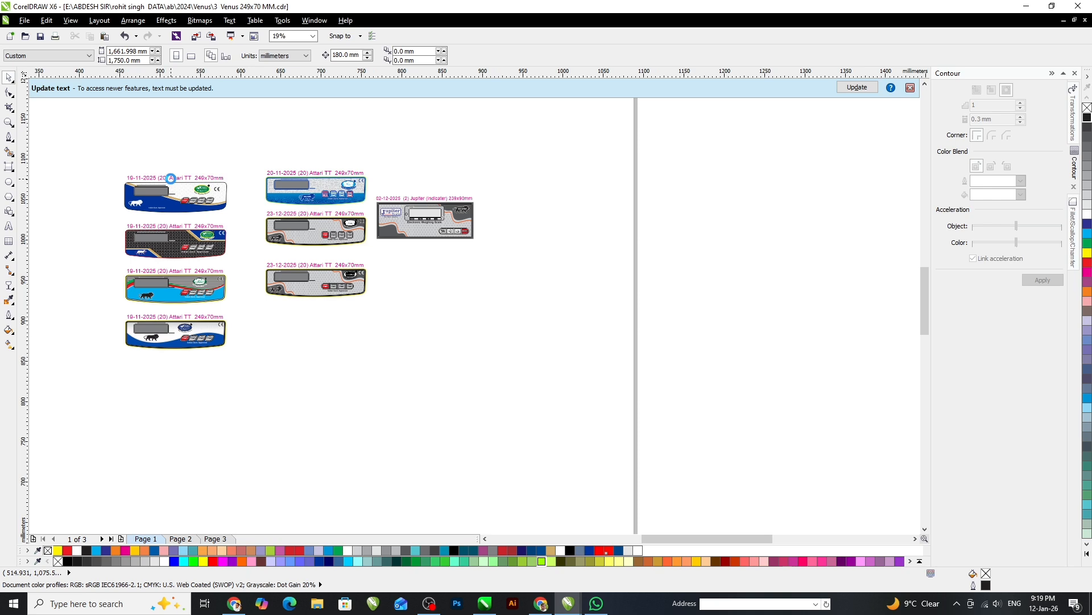
Cut the grouped SONY panel from page 2, without its caption, and paste it on page 1 with the Attari designs.
{"action": "key", "text": "Page_Down"}
{"action": "left_click_drag", "start_coordinate": [374, 244], "coordinate": [774, 380]}
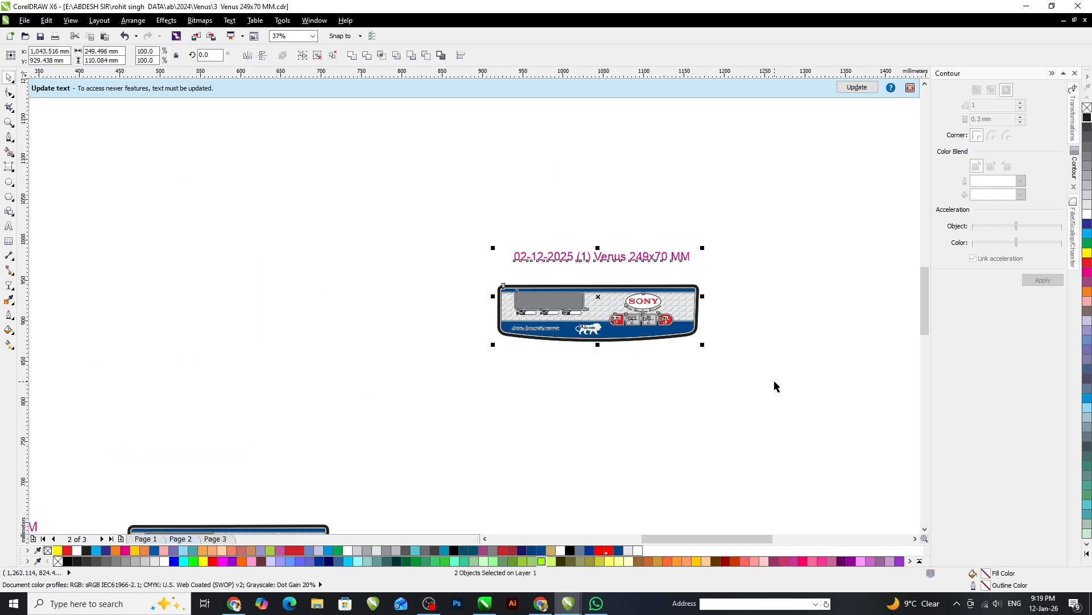
{"action": "left_click", "coordinate": [774, 380]}
{"action": "left_click_drag", "start_coordinate": [763, 273], "coordinate": [377, 381]}
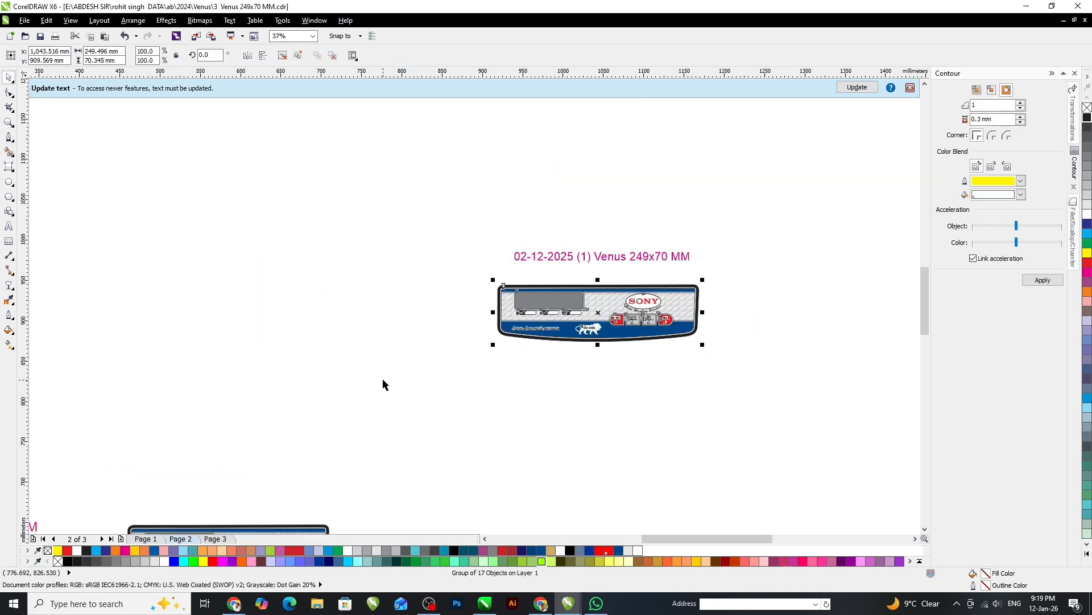
{"action": "key", "text": "Delete"}
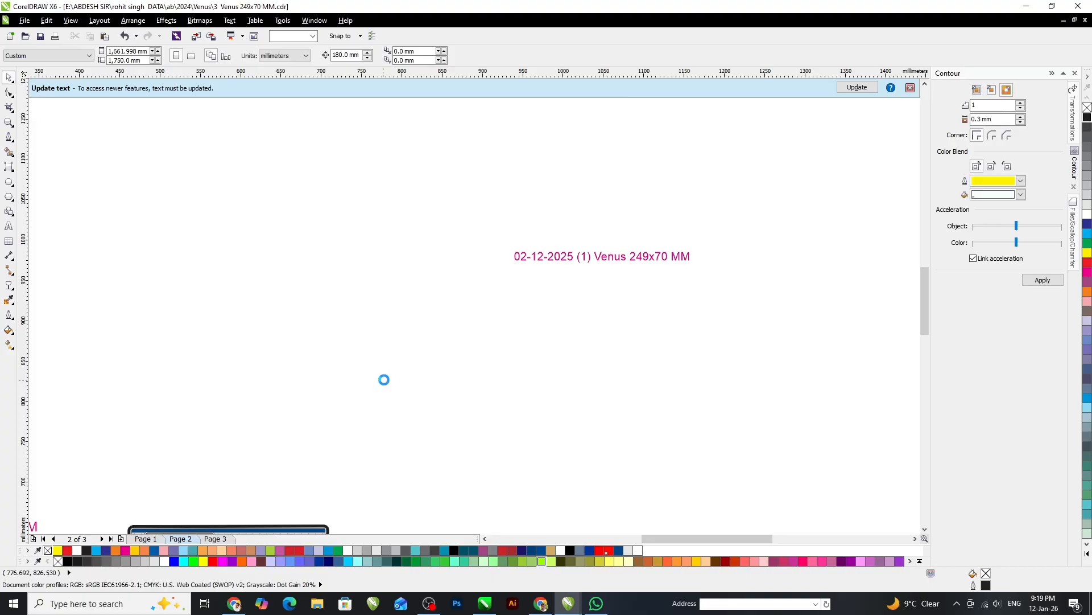
{"action": "key", "text": "ctrl+z"}
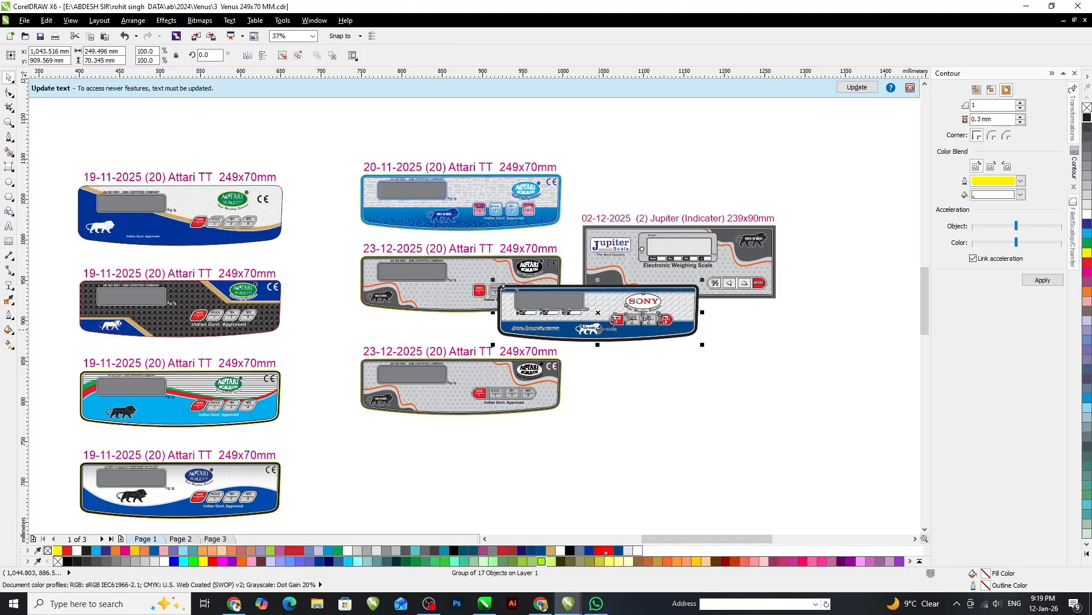
Move the SONY panel above the first 19-11-2025 Attari TT panel and ungroup it.
{"action": "left_click_drag", "start_coordinate": [597, 323], "coordinate": [201, 152]}
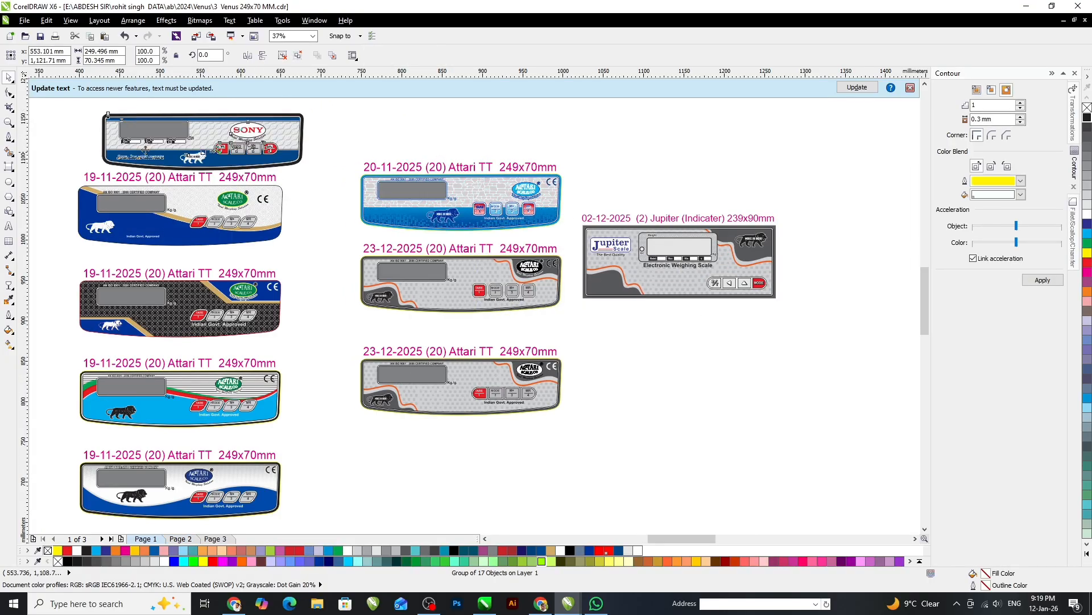
{"action": "scroll", "coordinate": [270, 118], "scroll_direction": "up", "scroll_amount": 1}
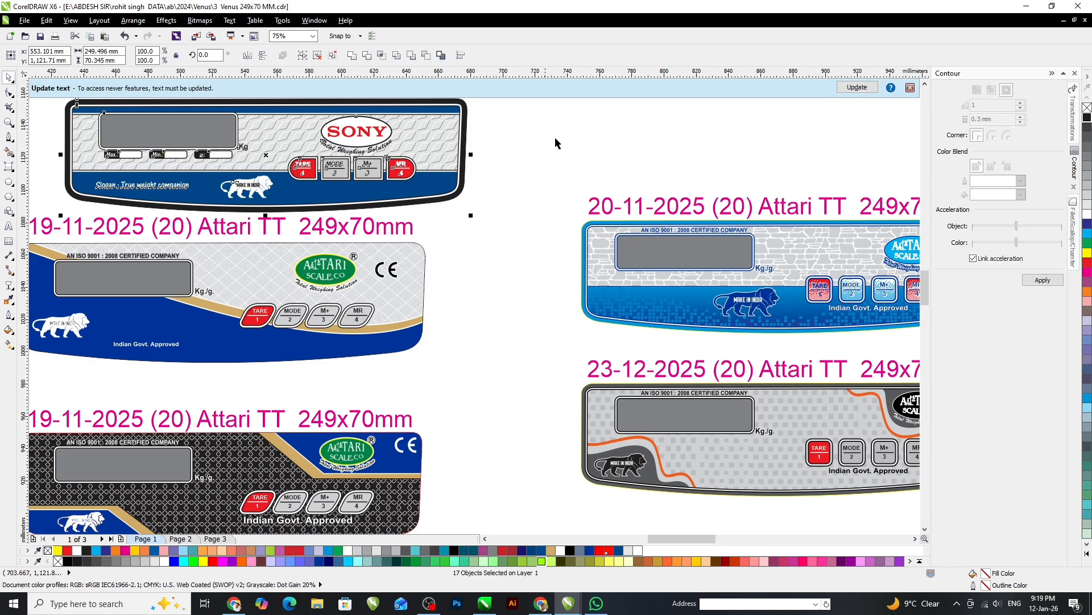
Group the SONY oval with its "Total Weighing Solution" tagline and move the logo out of the panel onto empty page space.
{"action": "left_click_drag", "start_coordinate": [550, 110], "coordinate": [270, 157]}
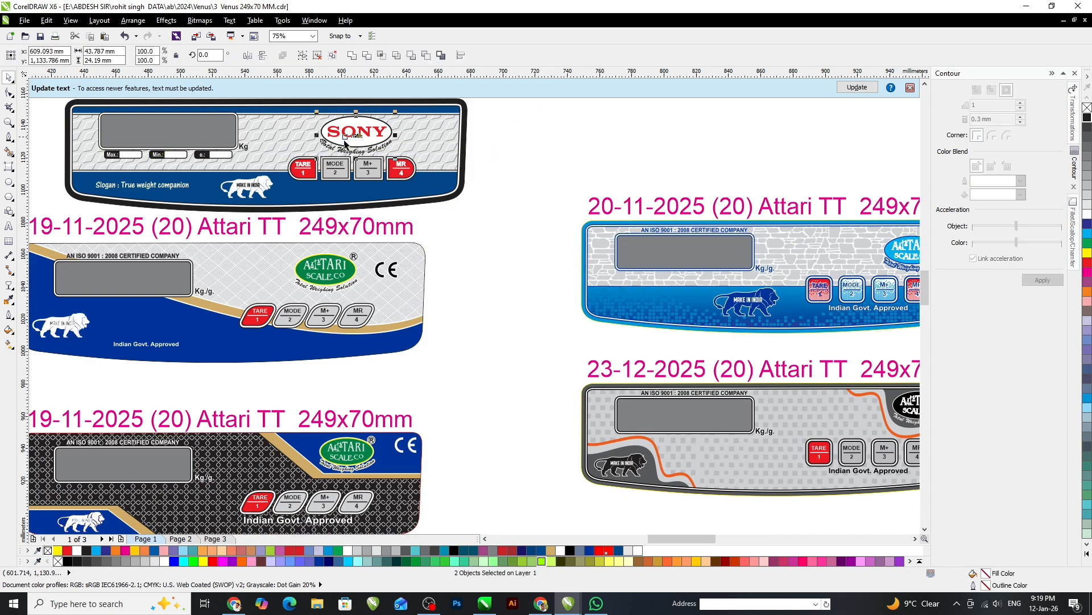
{"action": "key", "text": "ctrl+f"}
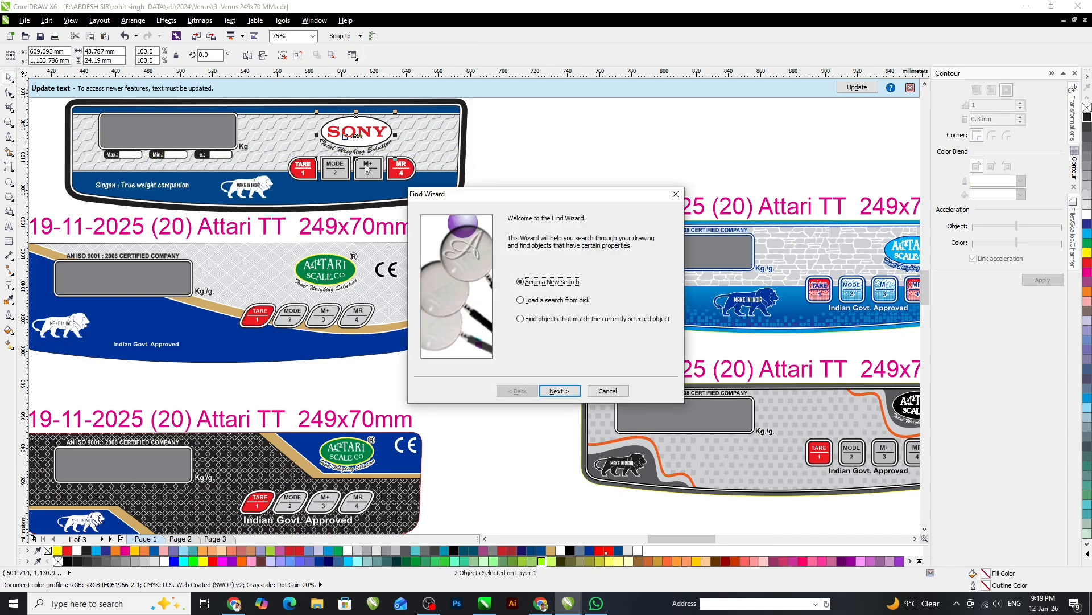
{"action": "left_click", "coordinate": [608, 391]}
{"action": "key", "text": "ctrl+g"}
{"action": "left_click_drag", "start_coordinate": [369, 132], "coordinate": [611, 137]}
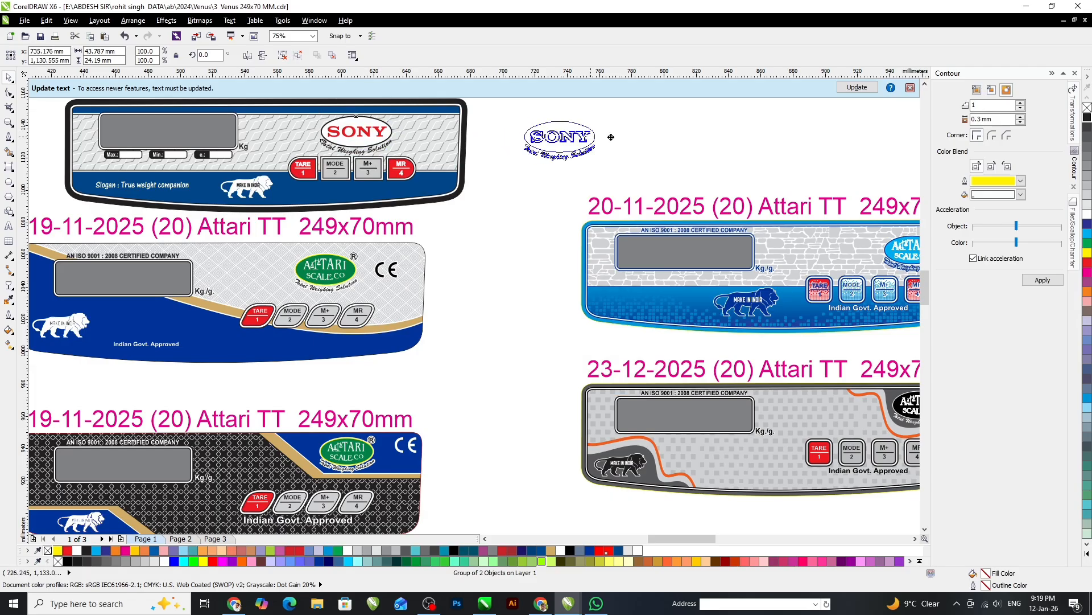
Delete the rest of the SONY panel from page 1 and move the SONY logo beside the first 19-11-2025 Attari TT panel.
{"action": "left_click", "coordinate": [354, 179]}
{"action": "scroll", "coordinate": [414, 193], "scroll_direction": "down", "scroll_amount": 2}
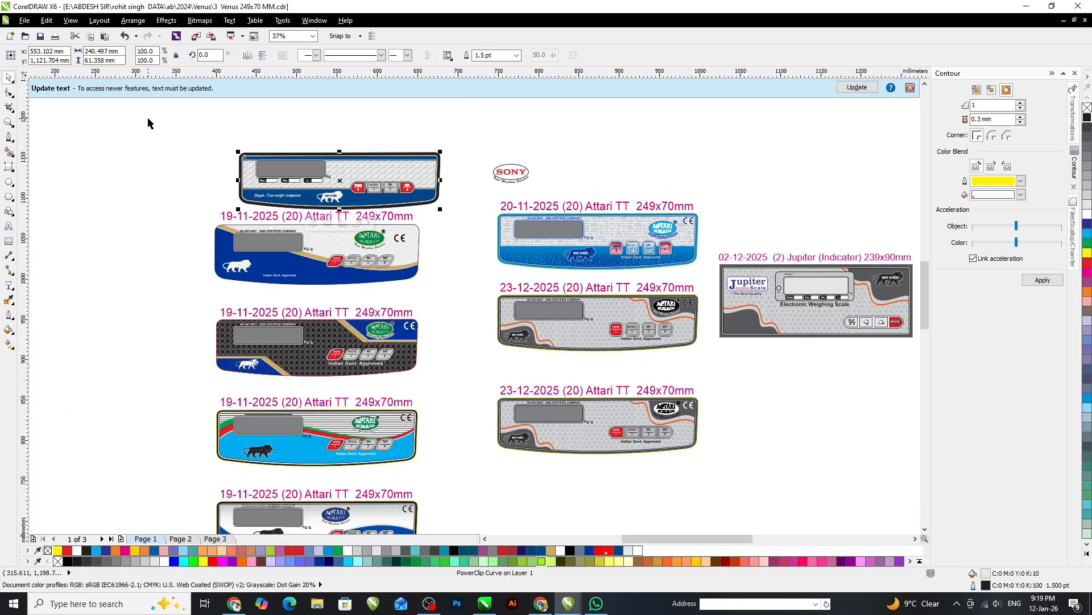
{"action": "left_click_drag", "start_coordinate": [179, 128], "coordinate": [460, 217]}
{"action": "key", "text": "Delete"}
{"action": "scroll", "coordinate": [335, 259], "scroll_direction": "up", "scroll_amount": 2}
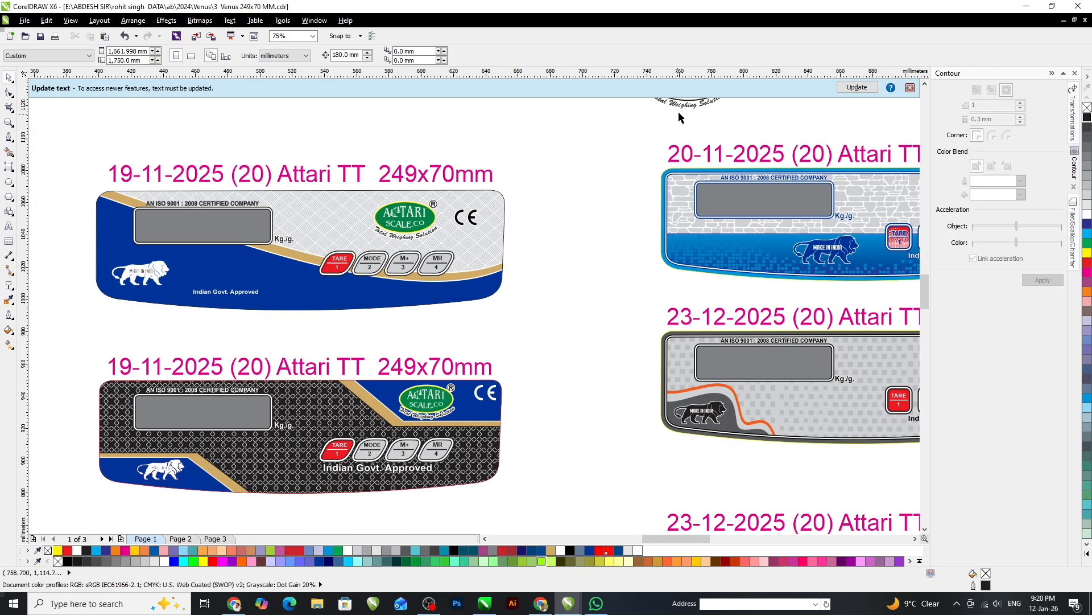
{"action": "left_click_drag", "start_coordinate": [681, 104], "coordinate": [557, 223]}
Ungroup the whole set of panel designs and the first 19-11-2025 Attari TT panel inside it.
{"action": "left_click", "coordinate": [470, 221]}
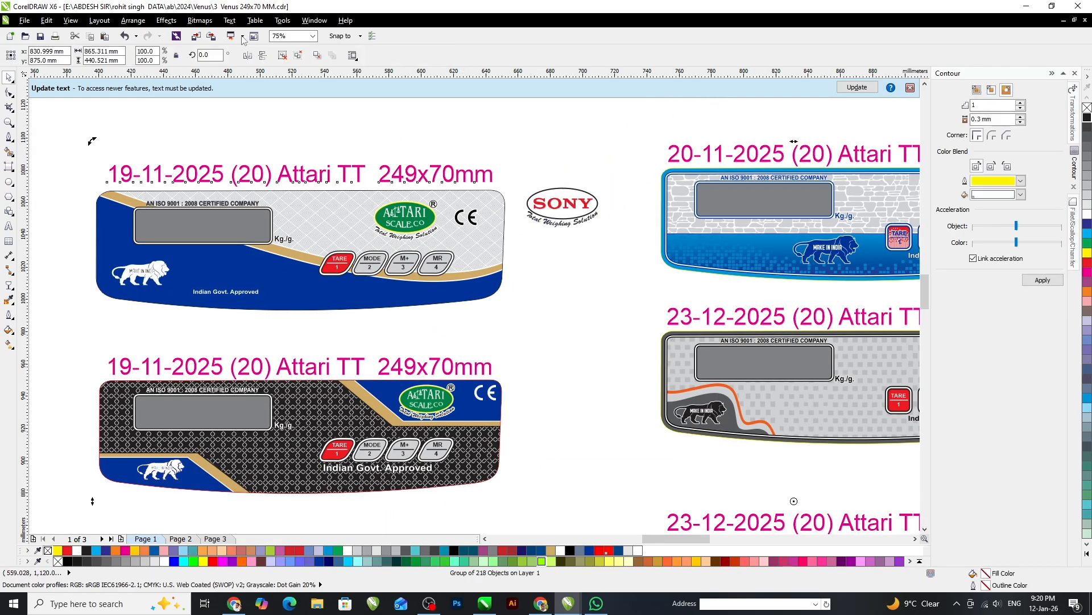
{"action": "left_click", "coordinate": [283, 56]}
{"action": "left_click", "coordinate": [526, 127]}
{"action": "left_click", "coordinate": [472, 215]}
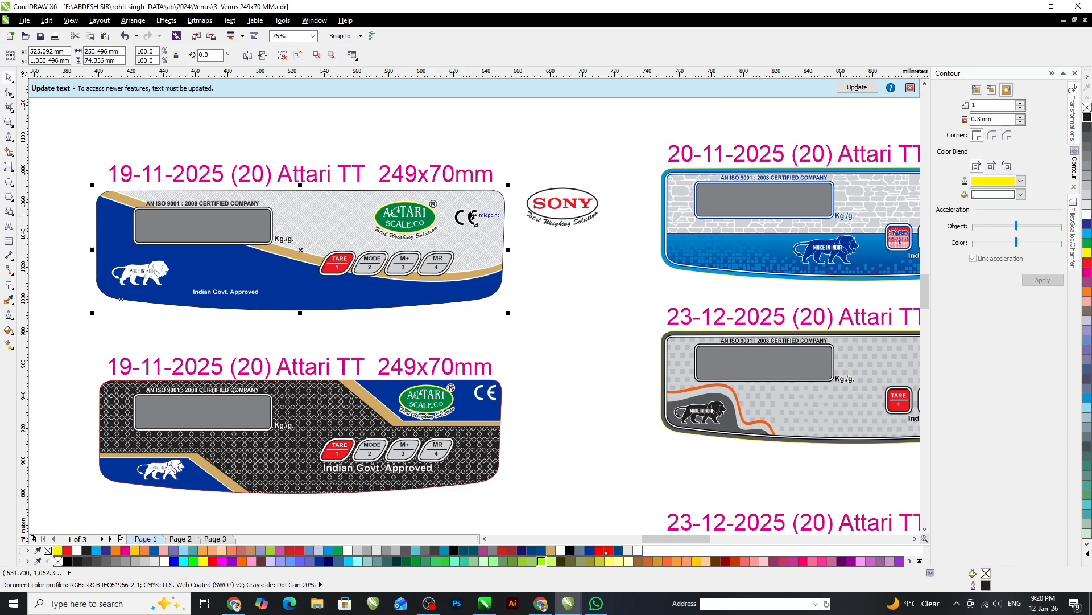
{"action": "left_click", "coordinate": [284, 55]}
{"action": "left_click", "coordinate": [393, 134]}
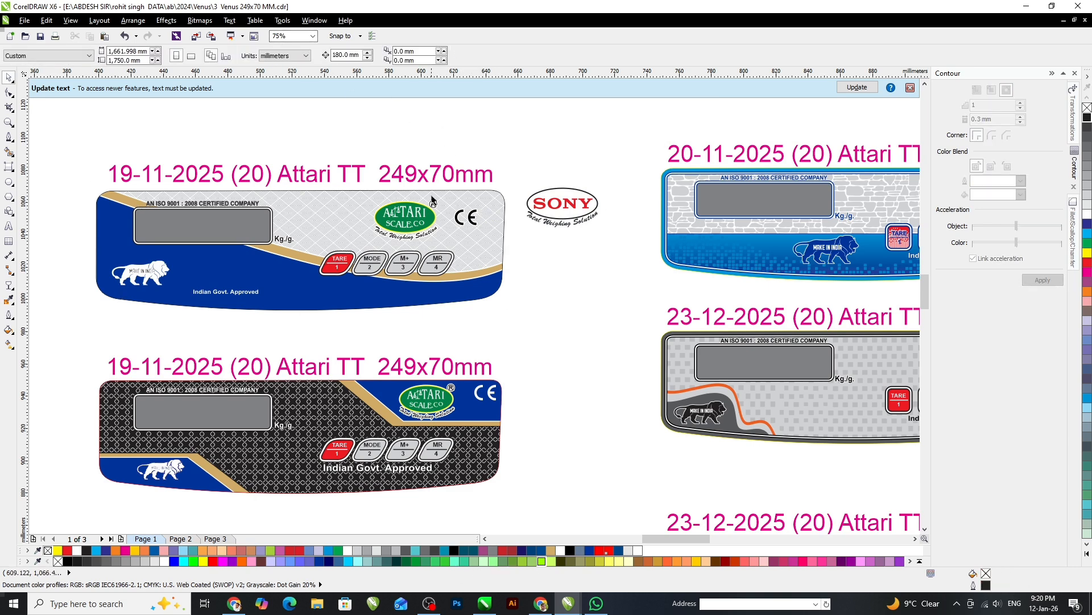
Delete the CE mark from the first Attari TT panel and align the SONY logo's center with the Attari logo.
{"action": "left_click", "coordinate": [461, 224]}
{"action": "key", "text": "Delete"}
{"action": "left_click", "coordinate": [555, 214]}
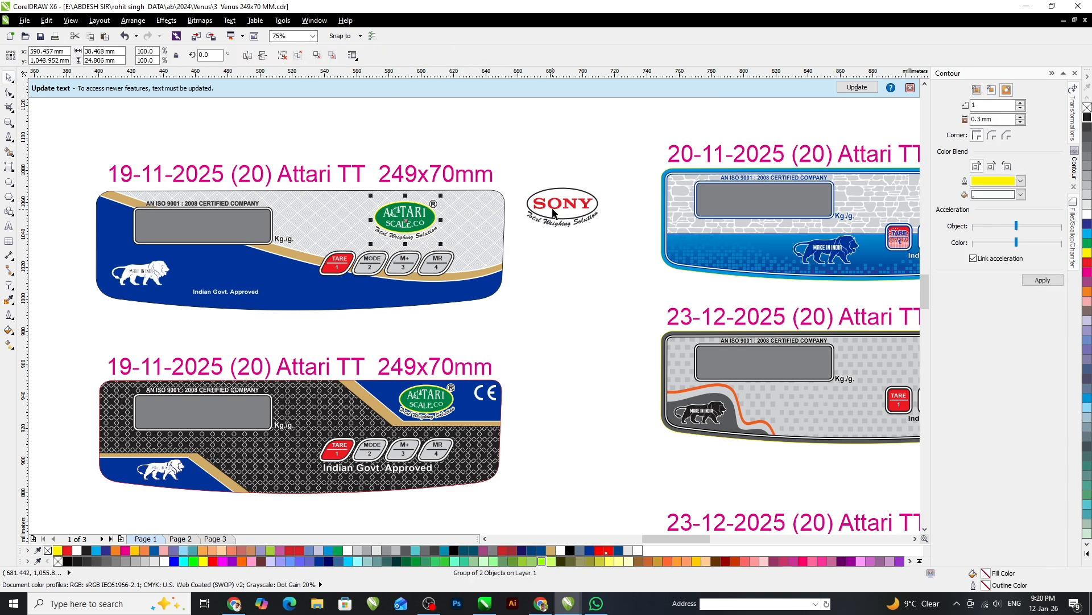
{"action": "left_click", "coordinate": [396, 207], "text": "shift"}
{"action": "key", "text": "c"}
{"action": "key", "text": "e"}
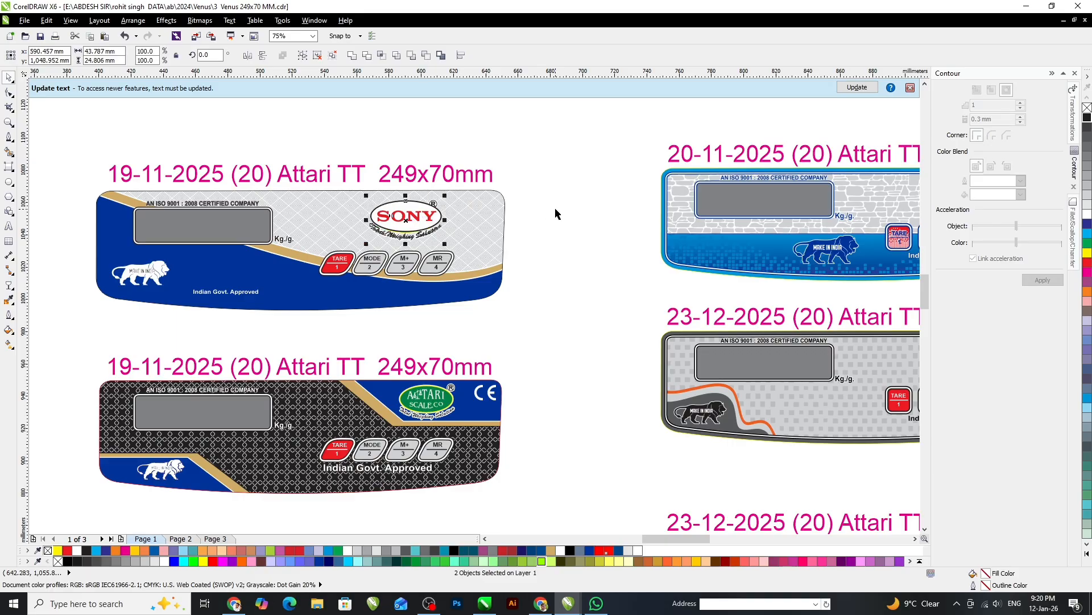
Delete the old Attari logo and its ® mark from behind the SONY logo.
{"action": "left_click", "coordinate": [556, 212]}
{"action": "left_click", "coordinate": [433, 202]}
{"action": "key", "text": "Escape"}
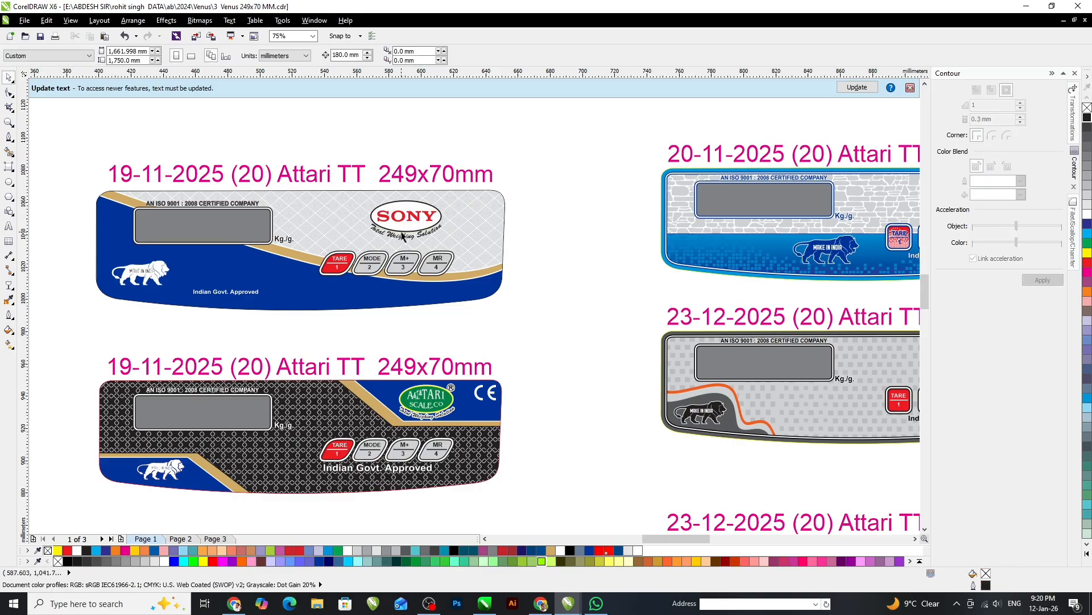
Enlarge the SONY logo on the first panel about its center to 105.4%, about 46 mm wide.
{"action": "scroll", "coordinate": [401, 232], "scroll_direction": "up", "scroll_amount": 2}
{"action": "left_click", "coordinate": [405, 208]}
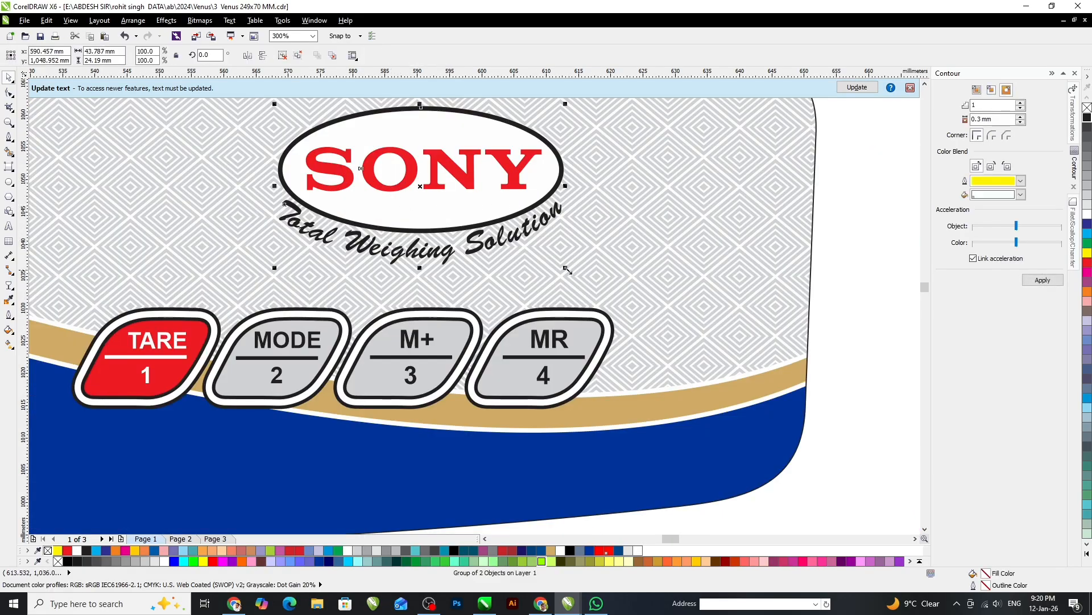
{"action": "left_click_drag", "start_coordinate": [562, 267], "coordinate": [573, 272]}
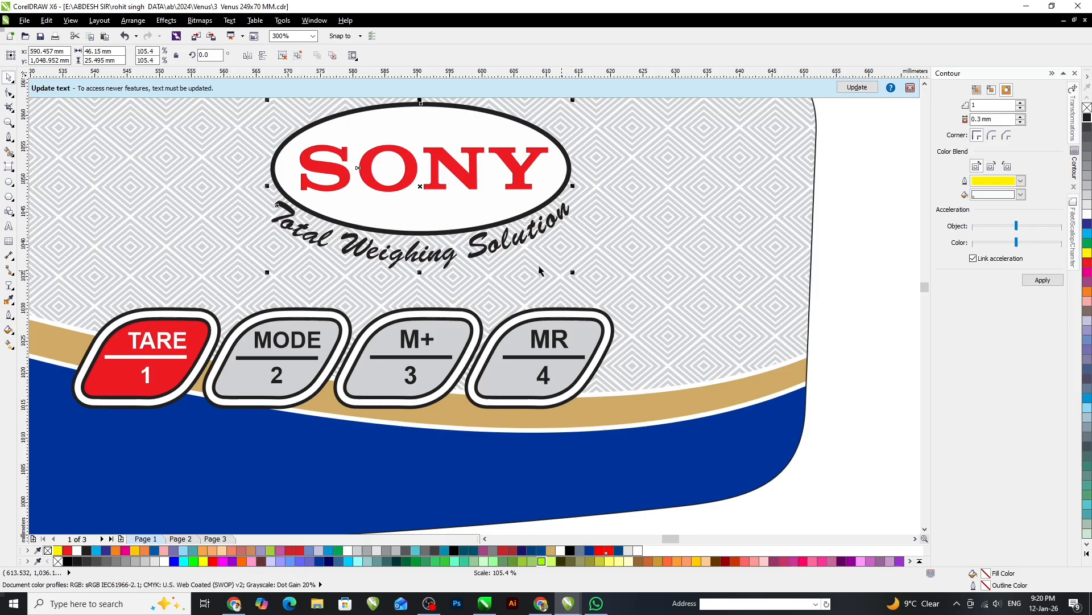
Give the "Total Weighing Solution" tagline a 3 pt white outline with rounded corners, placed behind the fill.
{"action": "left_click", "coordinate": [402, 251], "text": "ctrl"}
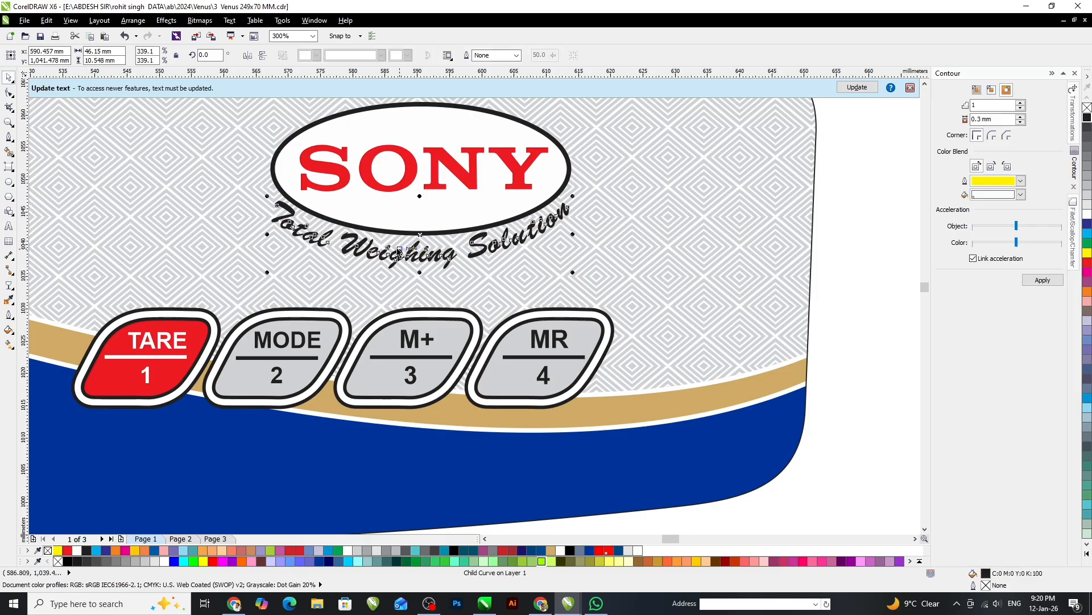
{"action": "key", "text": "F12"}
{"action": "key", "text": "Return"}
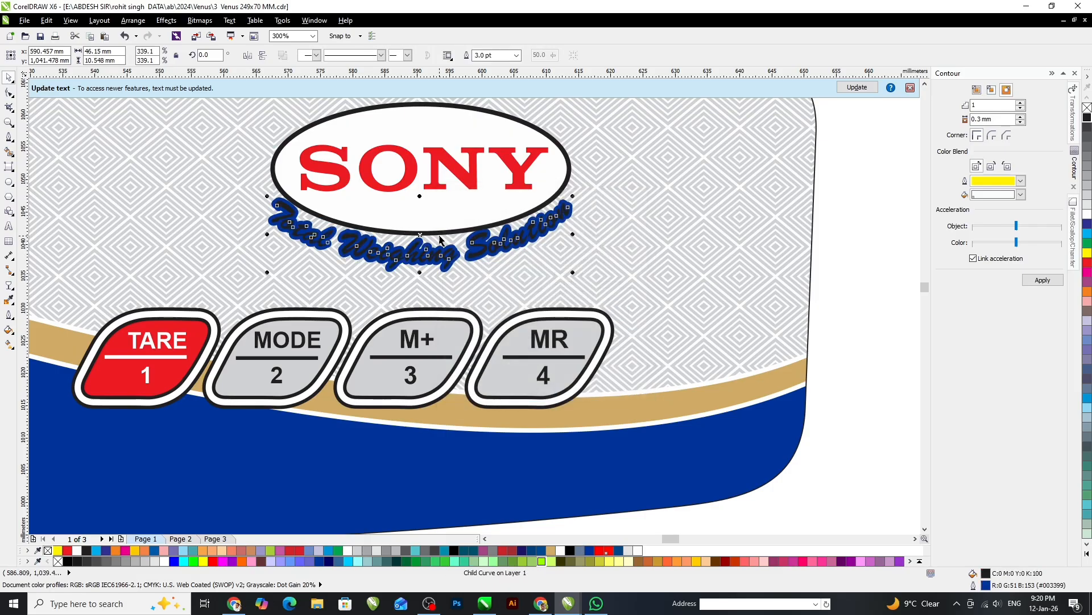
{"action": "key", "text": "F12"}
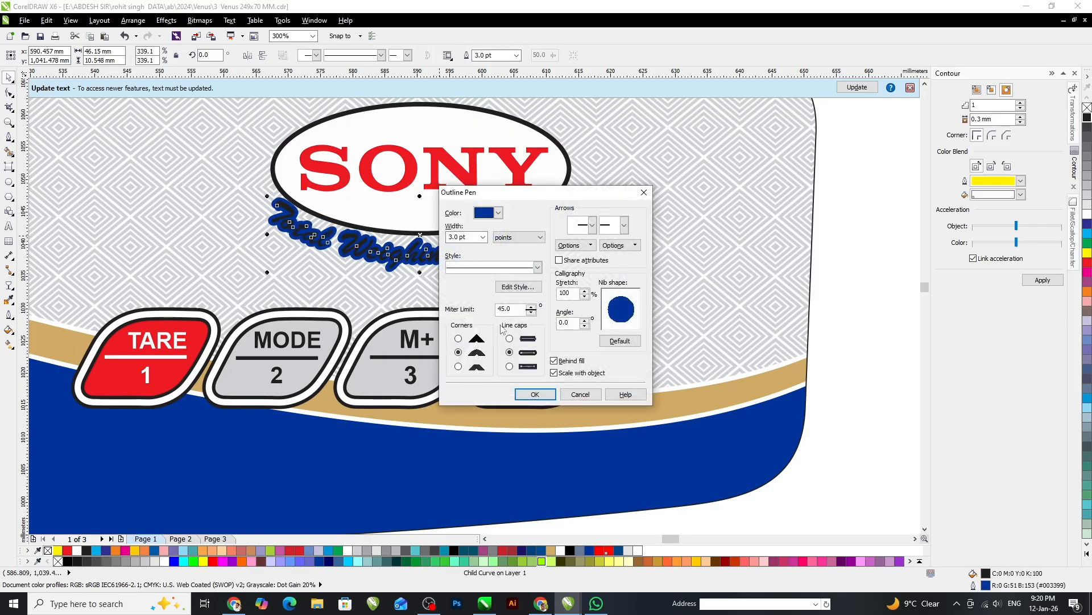
{"action": "left_click", "coordinate": [527, 392]}
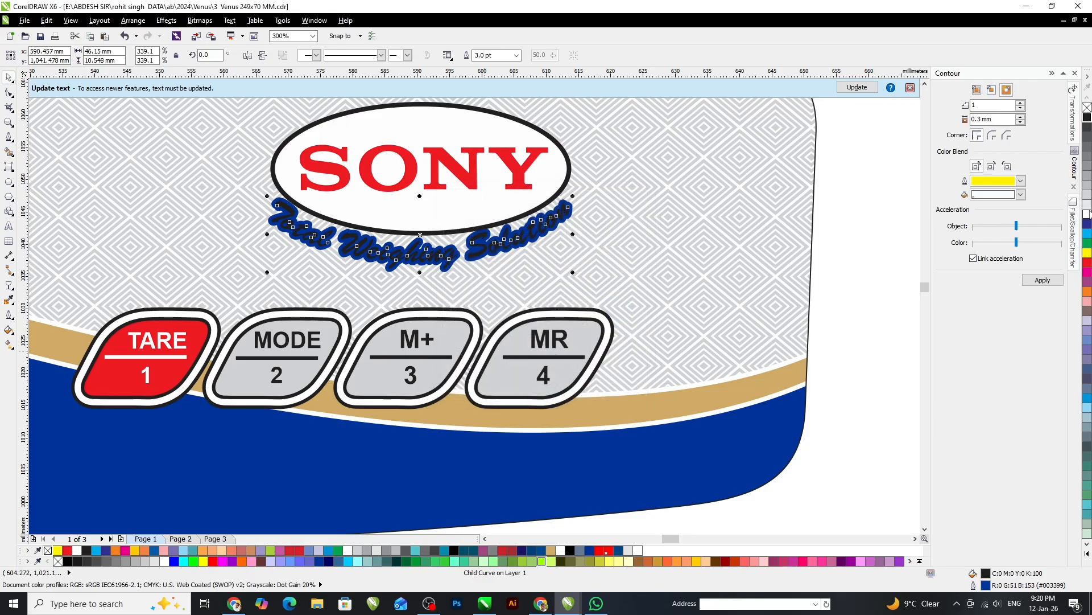
{"action": "right_click", "coordinate": [1088, 213]}
{"action": "key", "text": "F3"}
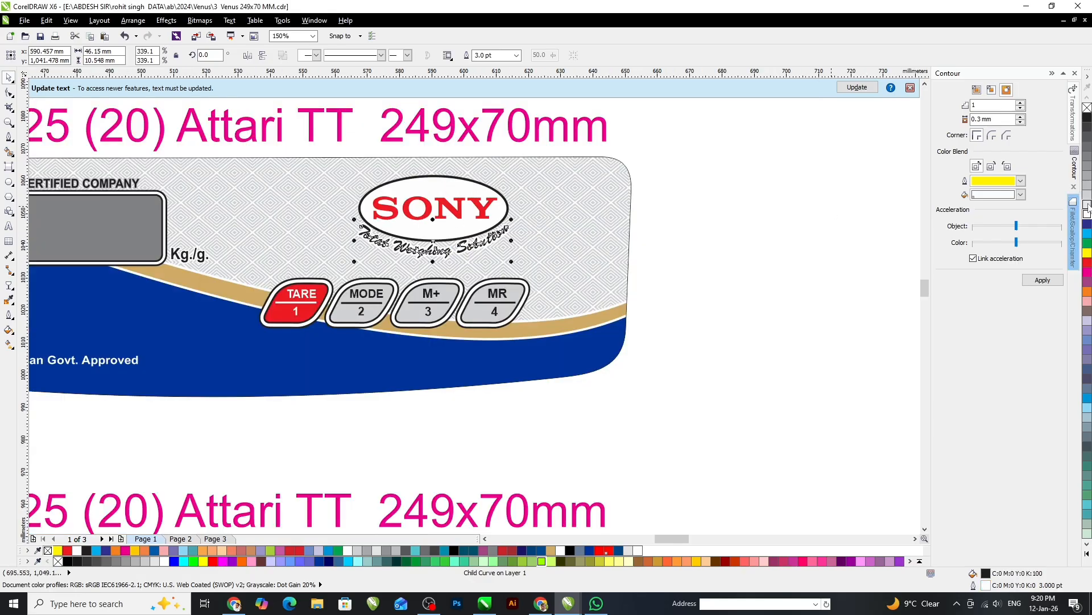
{"action": "left_click", "coordinate": [751, 268]}
{"action": "key", "text": "F3"}
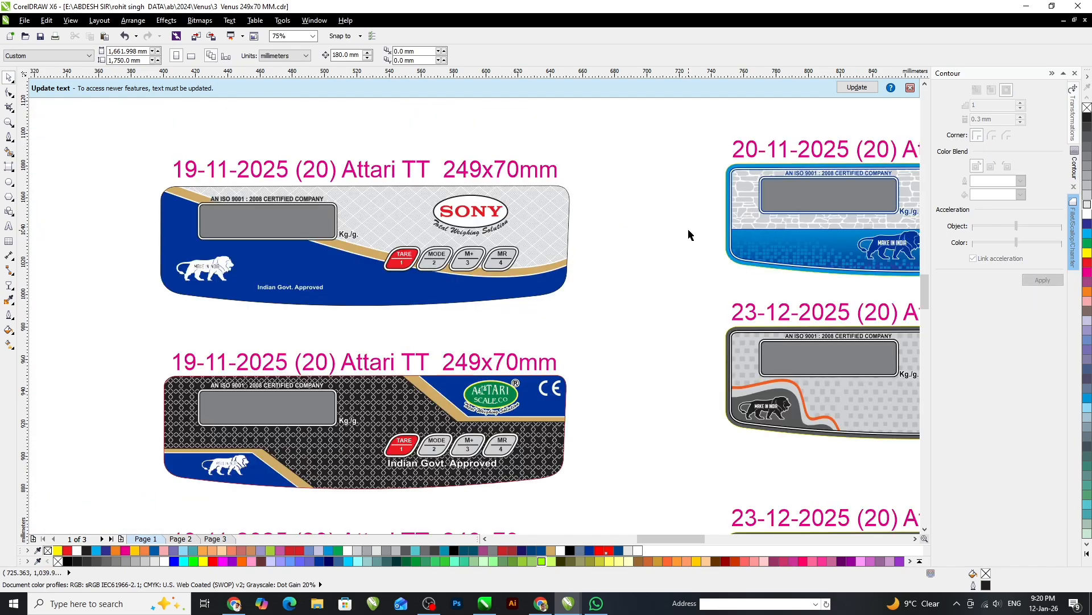
Open the first Attari TT panel's background PowerClip contents for editing and dismiss the update-text notice.
{"action": "scroll", "coordinate": [409, 256], "scroll_direction": "up", "scroll_amount": 1}
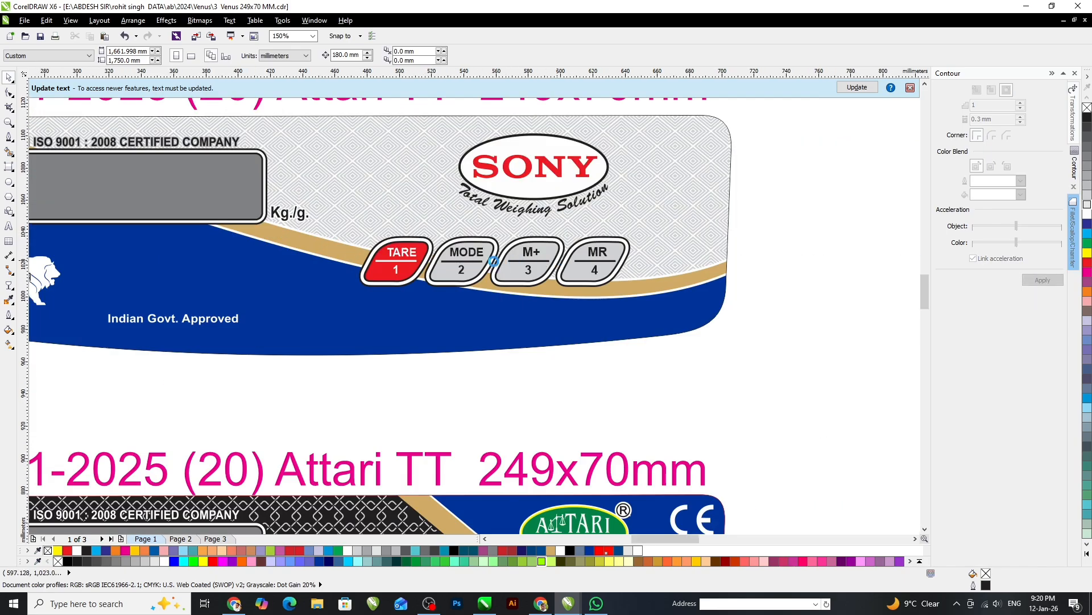
{"action": "key", "text": "F3"}
{"action": "scroll", "coordinate": [381, 240], "scroll_direction": "up", "scroll_amount": 1}
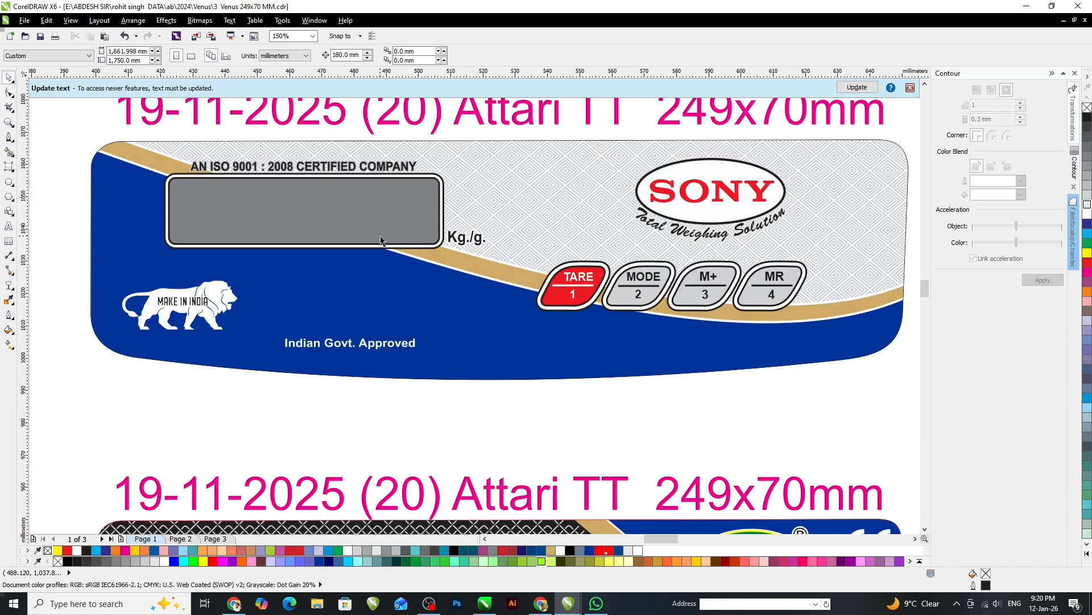
{"action": "left_click", "coordinate": [456, 297]}
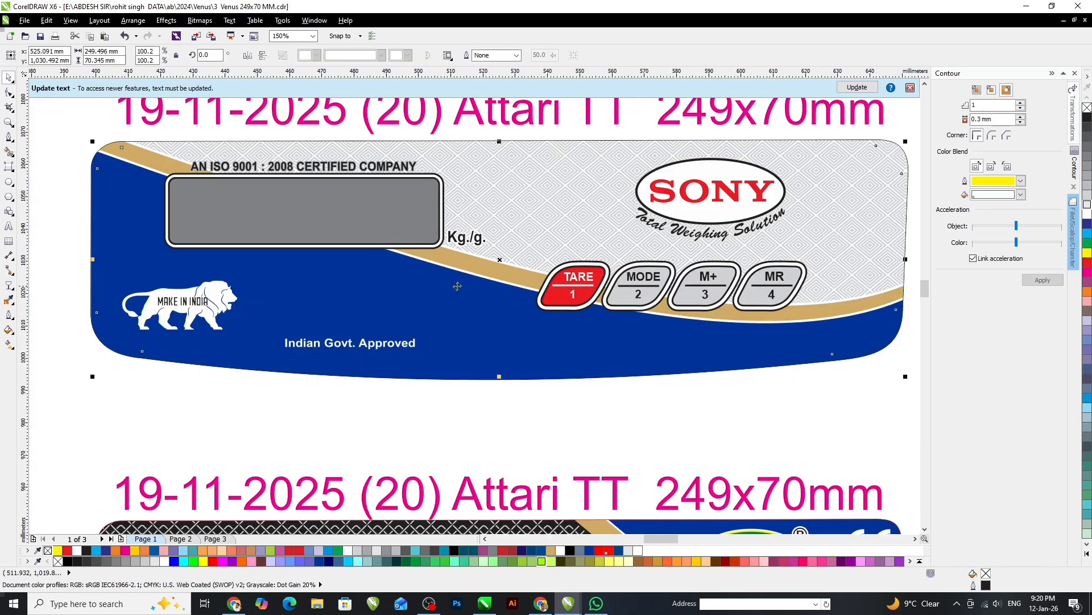
{"action": "left_click", "coordinate": [407, 395]}
{"action": "left_click", "coordinate": [474, 397]}
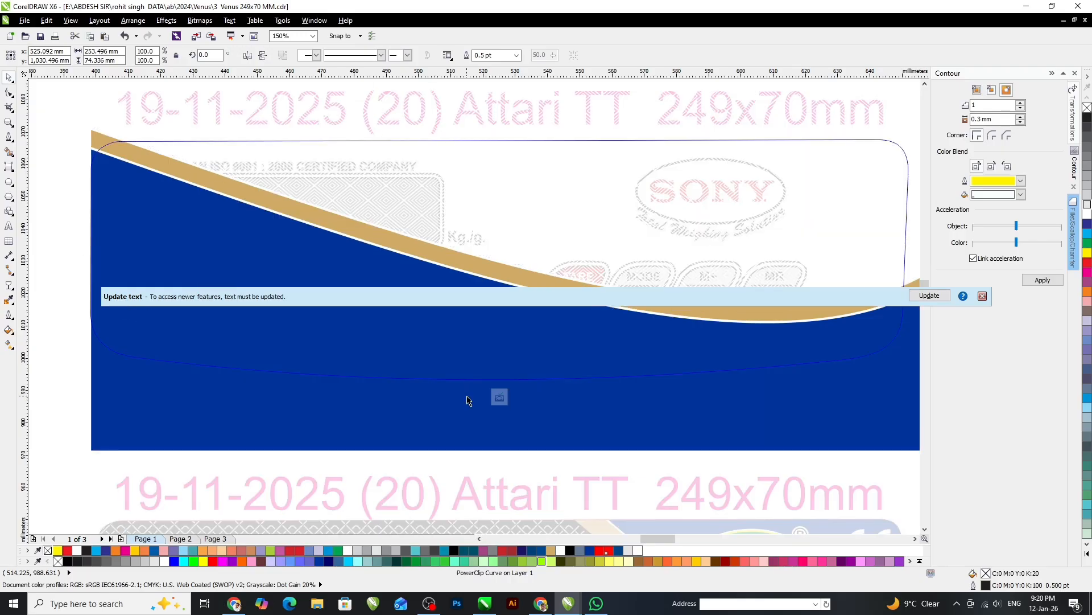
{"action": "left_click", "coordinate": [982, 296]}
Try navy, light blue #00CCFF and light grey fills on the lower wave shape, ending with grey #B3B3B3.
{"action": "left_click", "coordinate": [257, 363]}
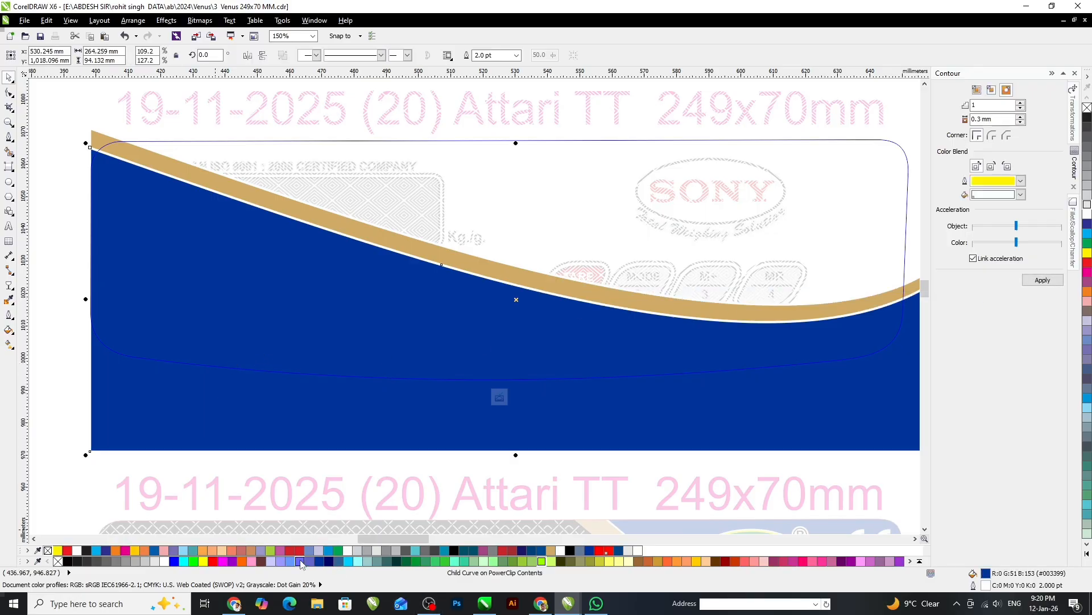
{"action": "left_click", "coordinate": [328, 563]}
{"action": "left_click", "coordinate": [320, 564]}
{"action": "left_click", "coordinate": [323, 562]}
{"action": "left_click", "coordinate": [328, 562]}
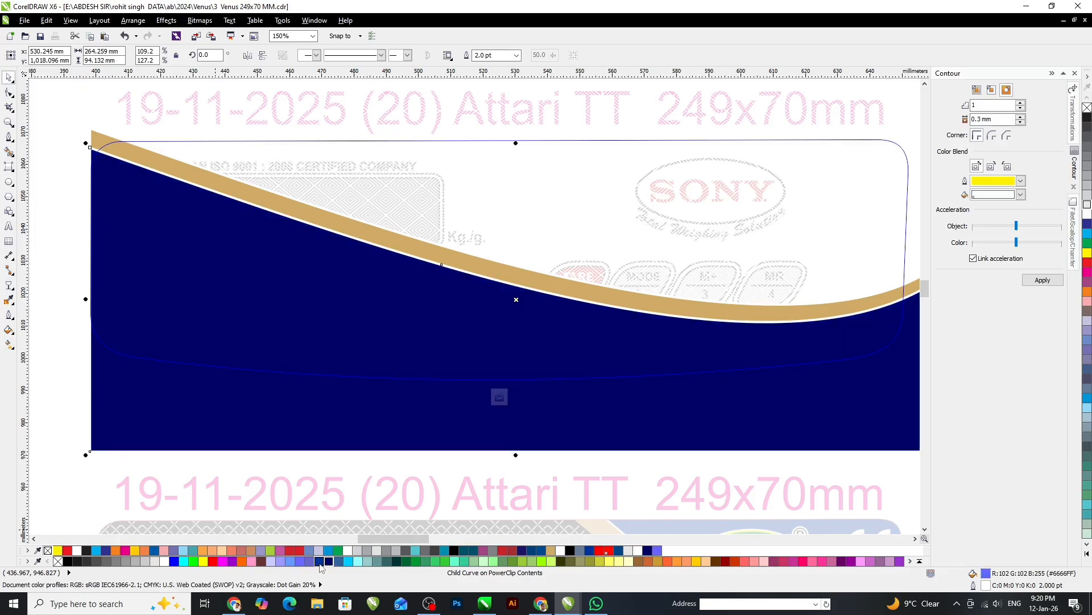
{"action": "left_click", "coordinate": [320, 562]}
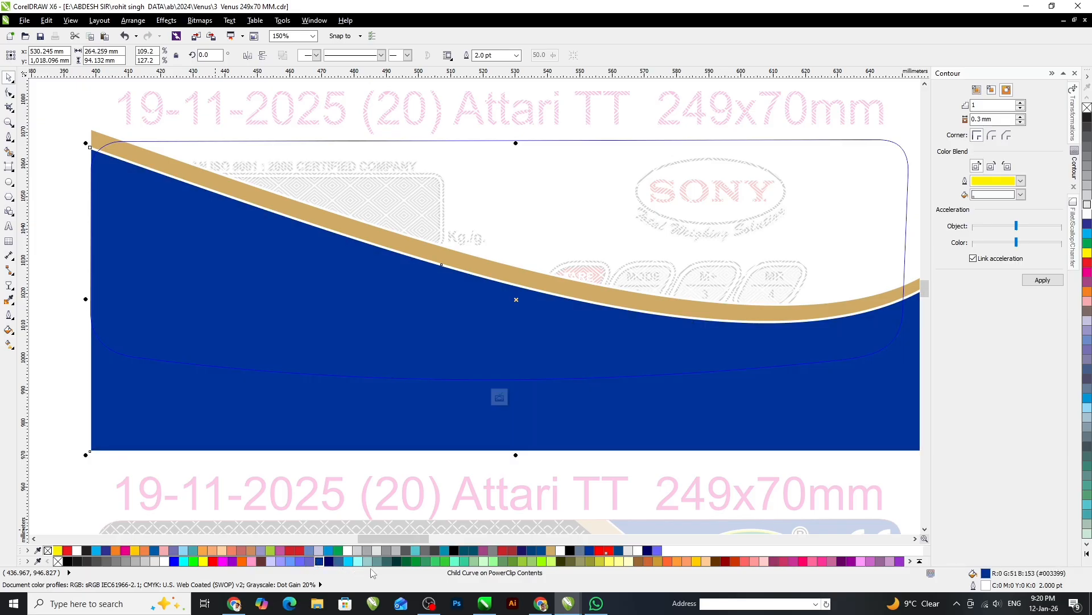
{"action": "left_click", "coordinate": [348, 561]}
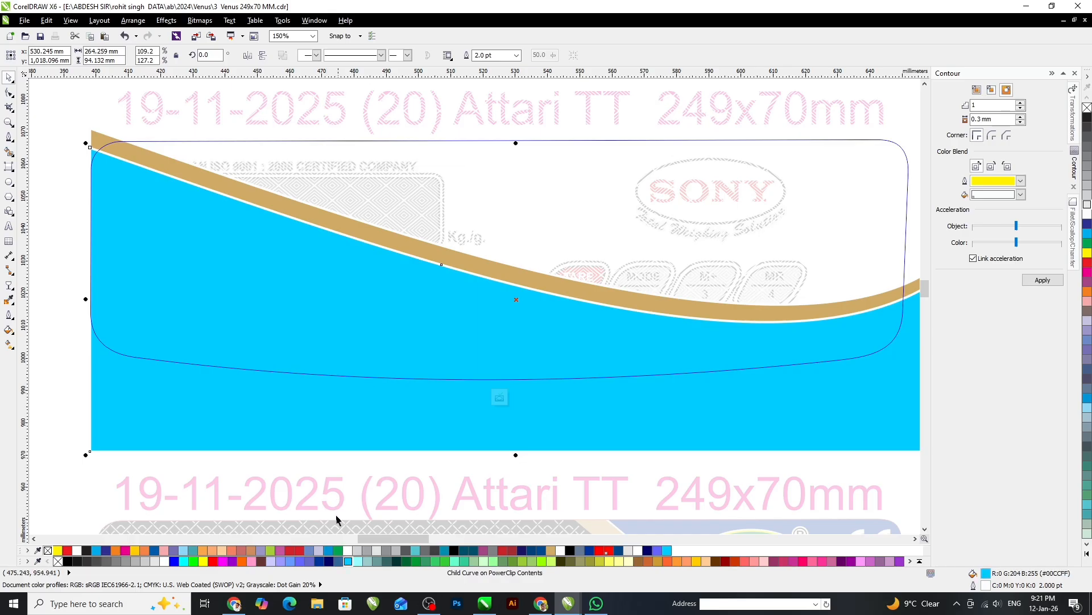
{"action": "left_click", "coordinate": [116, 561]}
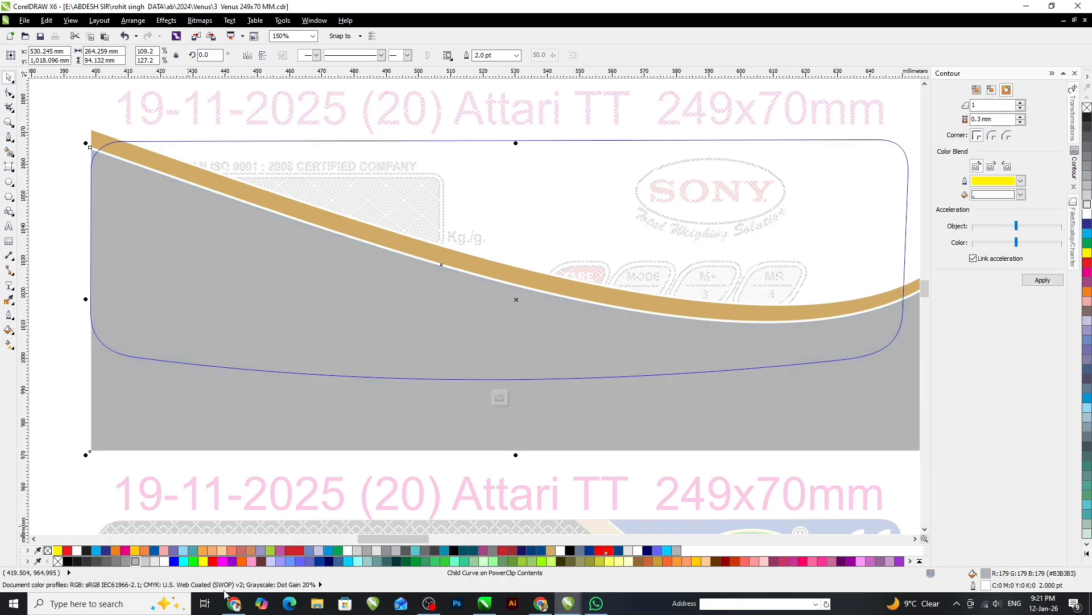
{"action": "left_click", "coordinate": [154, 562]}
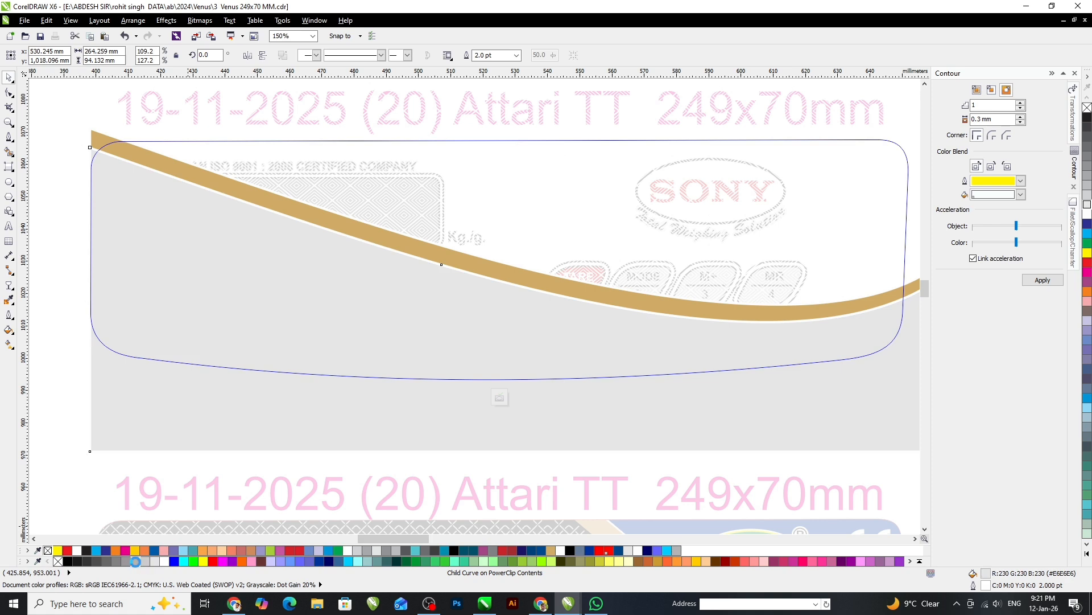
{"action": "left_click", "coordinate": [137, 562]}
Recolour the gold curved band red (#FF0000) and finish editing the panel's background contents.
{"action": "left_click", "coordinate": [206, 188]}
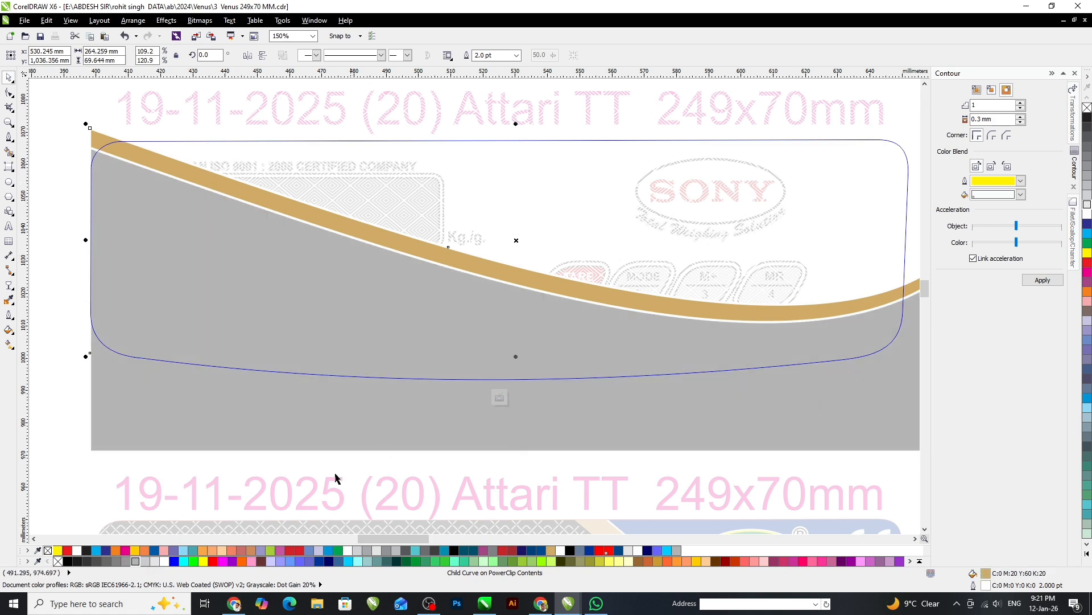
{"action": "left_click", "coordinate": [213, 561]}
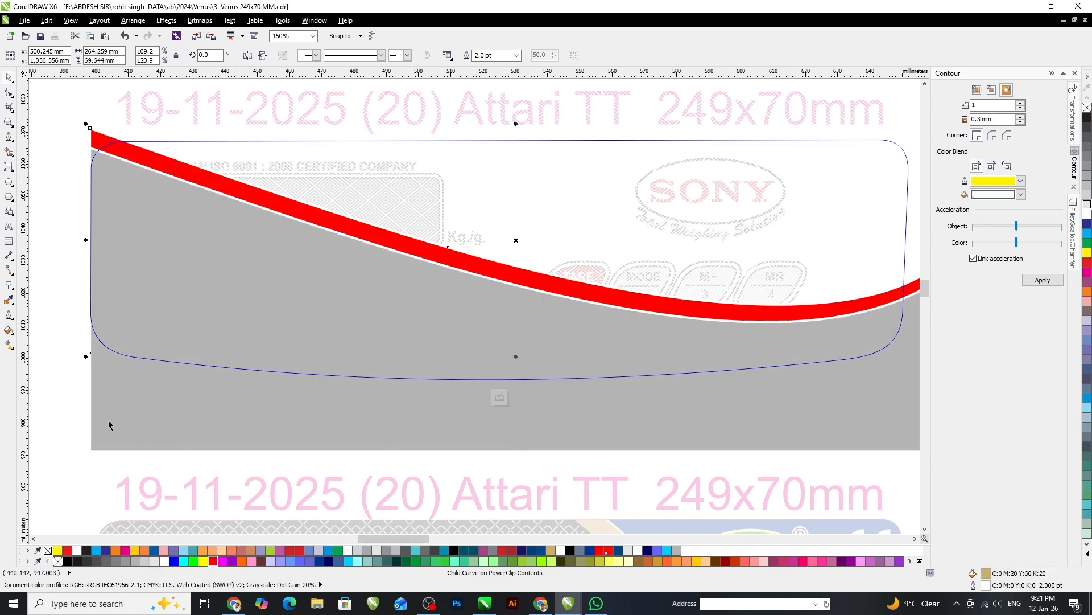
{"action": "left_click", "coordinate": [35, 189]}
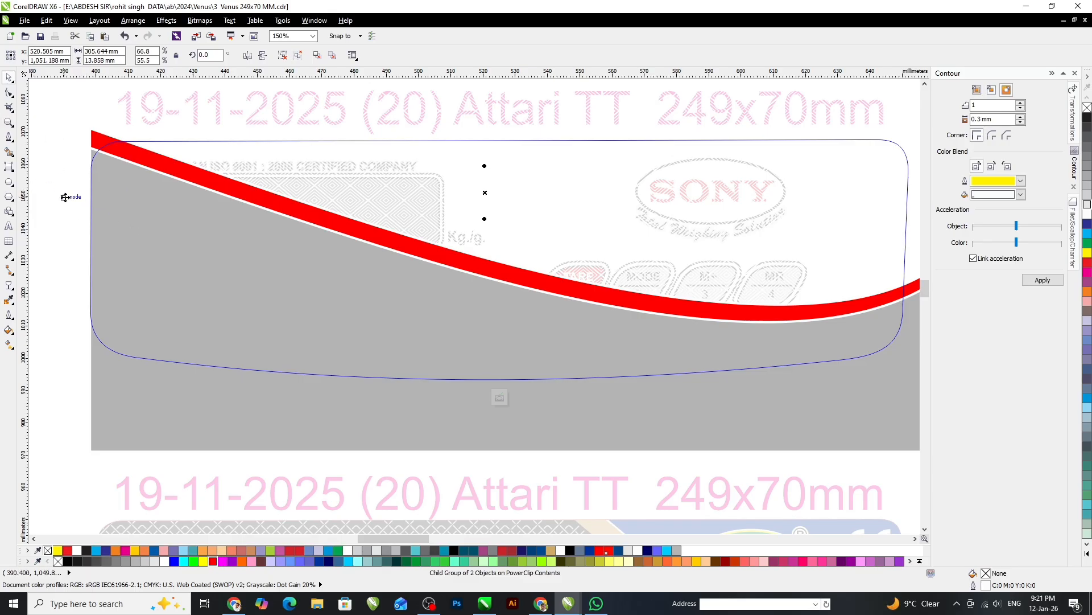
{"action": "left_click", "coordinate": [72, 194]}
{"action": "scroll", "coordinate": [186, 228], "scroll_direction": "down", "scroll_amount": 2}
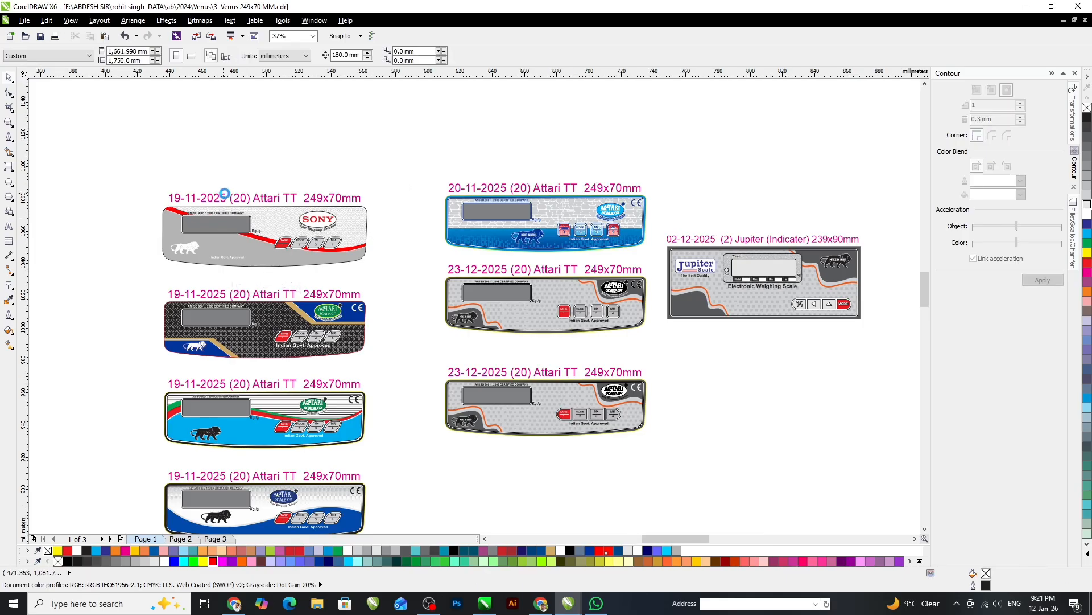
Reopen the first panel's background contents and move the grouped grey wave and red band about 7 mm down and slightly left.
{"action": "scroll", "coordinate": [230, 212], "scroll_direction": "up", "scroll_amount": 2}
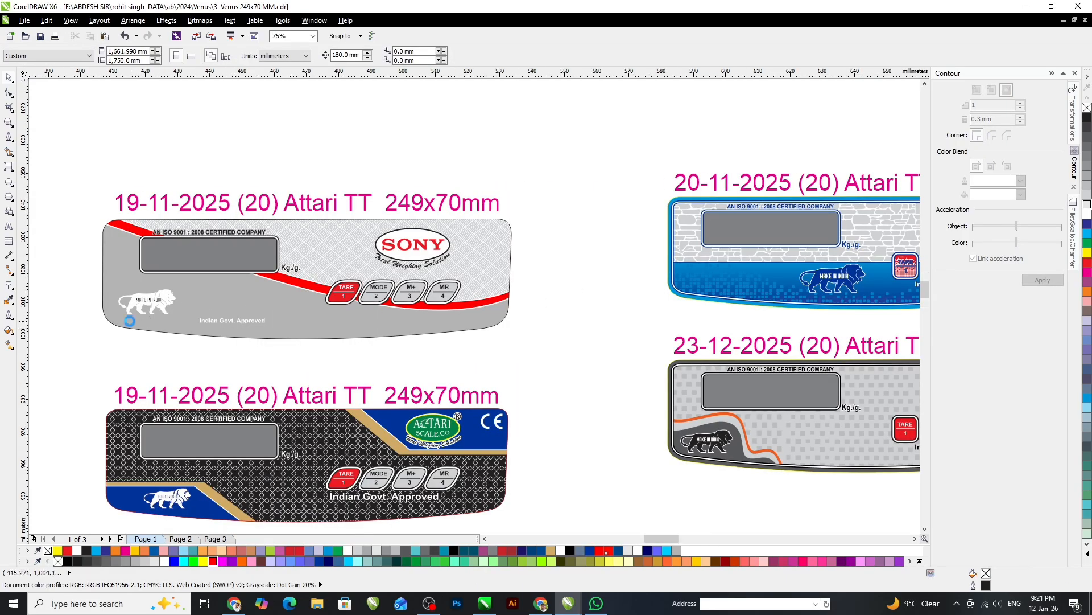
{"action": "scroll", "coordinate": [130, 326], "scroll_direction": "up", "scroll_amount": 2}
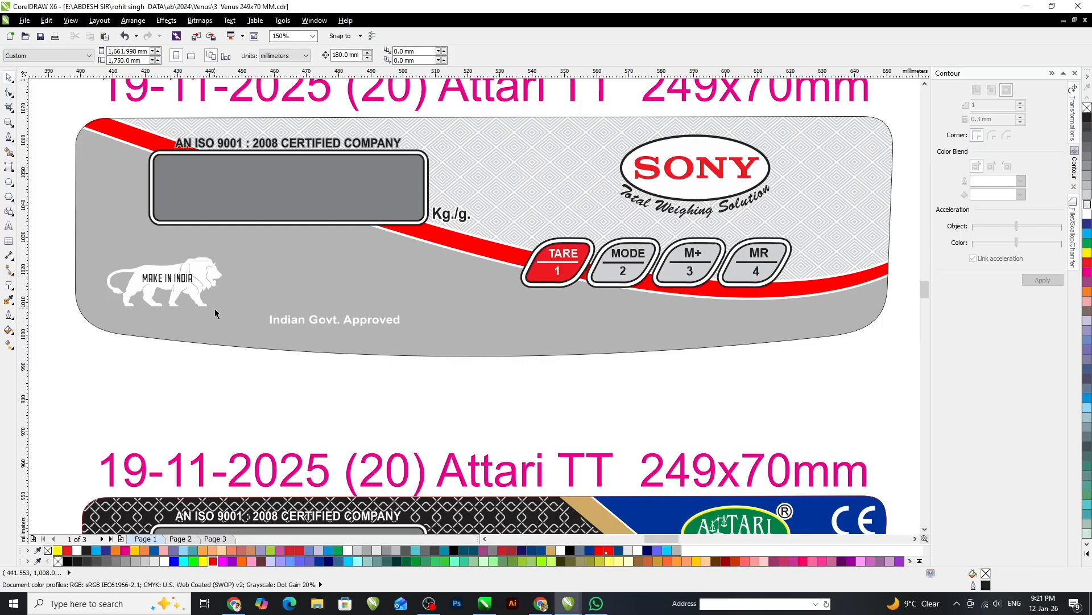
{"action": "left_click", "coordinate": [285, 377]}
{"action": "left_click", "coordinate": [292, 366], "text": "ctrl"}
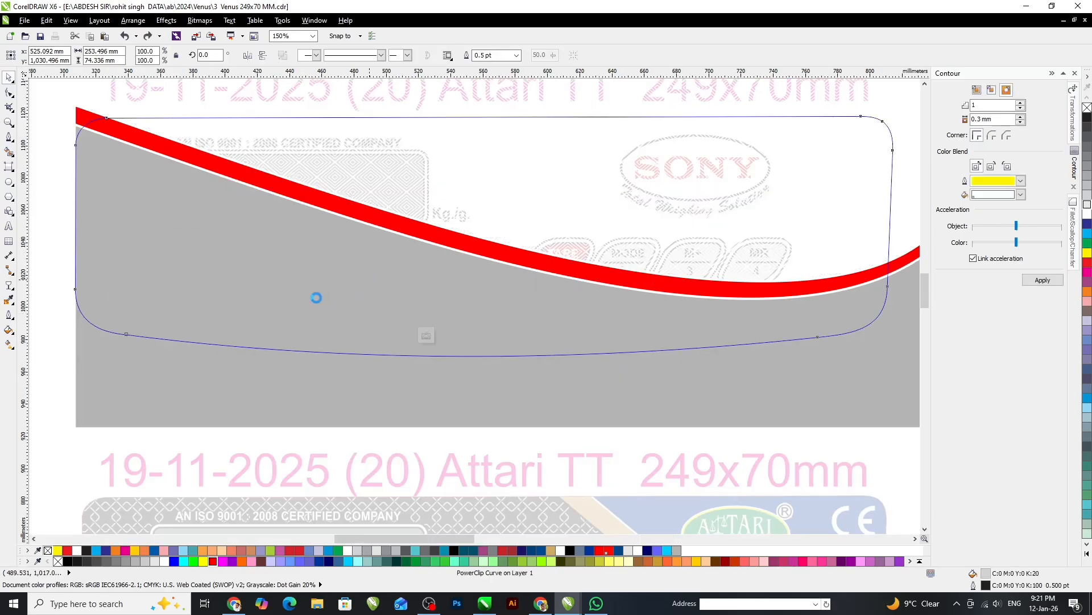
{"action": "scroll", "coordinate": [314, 295], "scroll_direction": "down", "scroll_amount": 2}
{"action": "left_click", "coordinate": [192, 232]}
{"action": "left_click", "coordinate": [281, 275]}
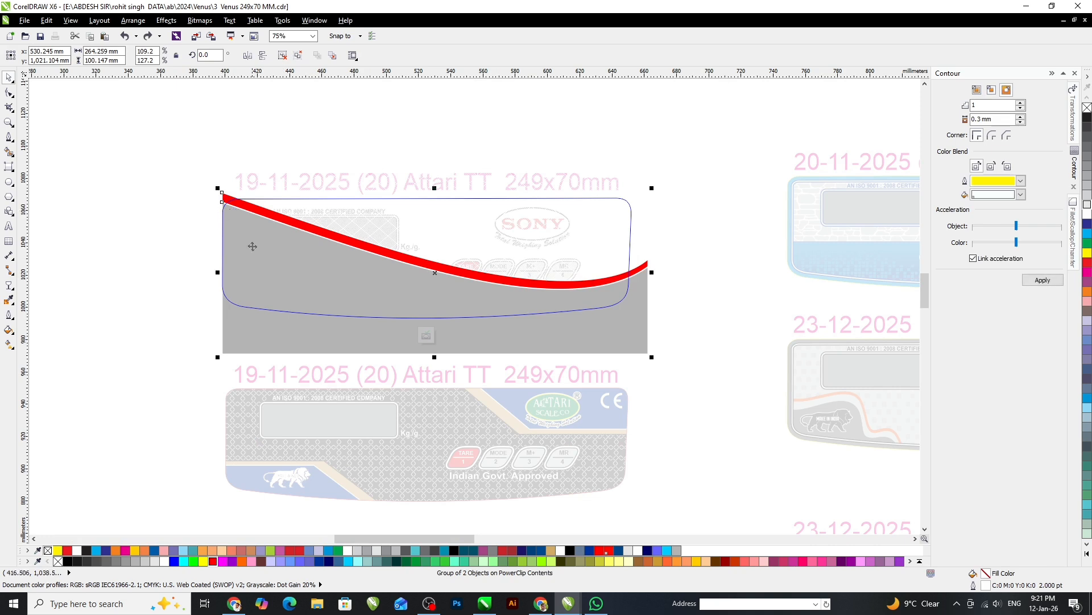
{"action": "key", "text": "Delete"}
{"action": "key", "text": "ctrl+z"}
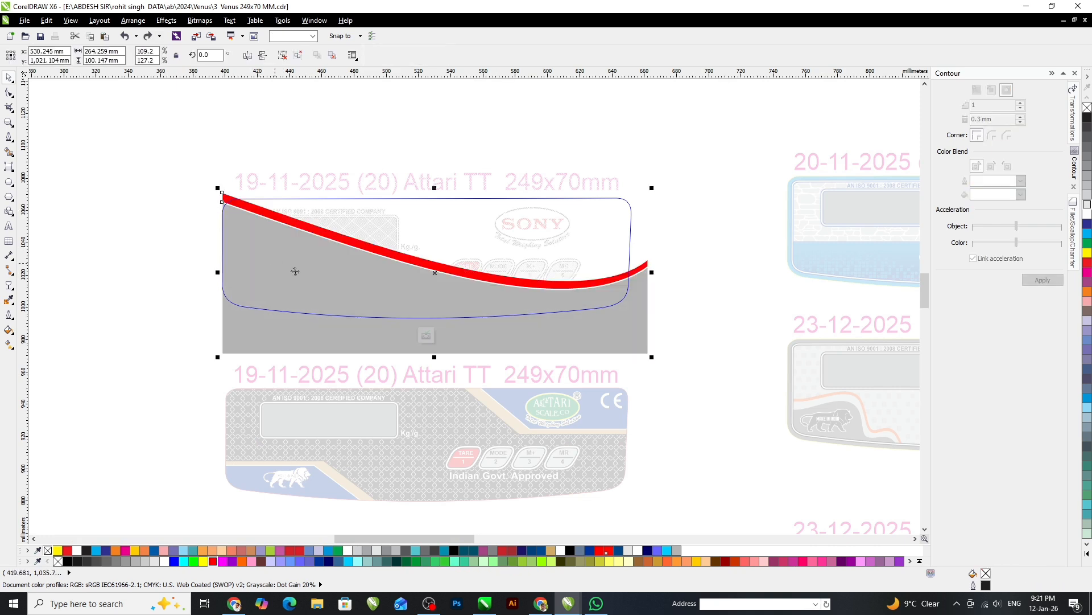
{"action": "left_click_drag", "start_coordinate": [301, 272], "coordinate": [300, 273]}
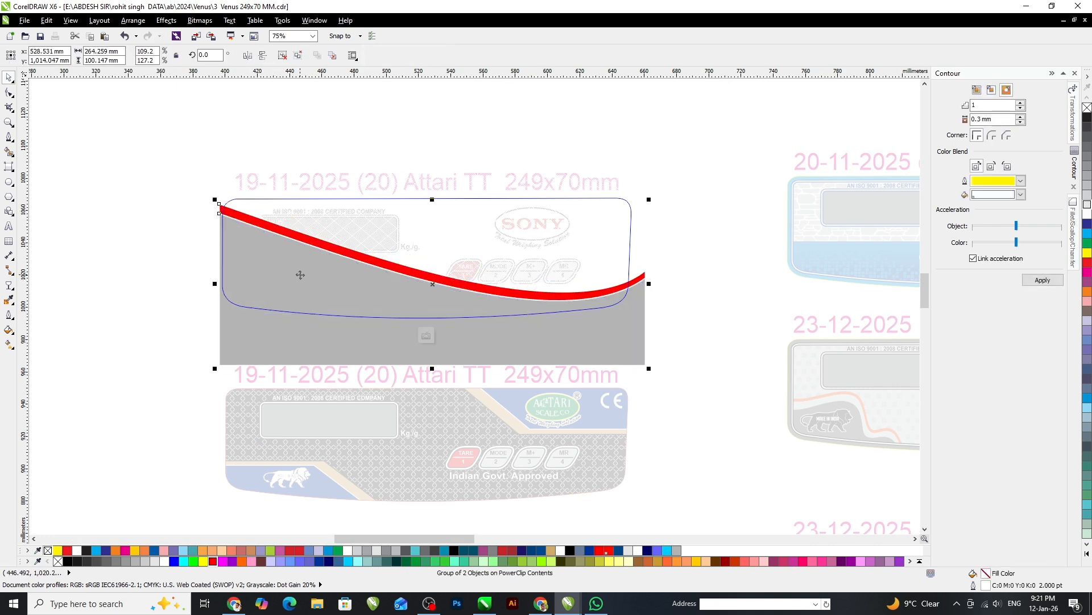
Fill the lower wave shape with a dark grey lighter than #333333 and finish editing the panel's background contents.
{"action": "left_click", "coordinate": [249, 221], "text": "ctrl"}
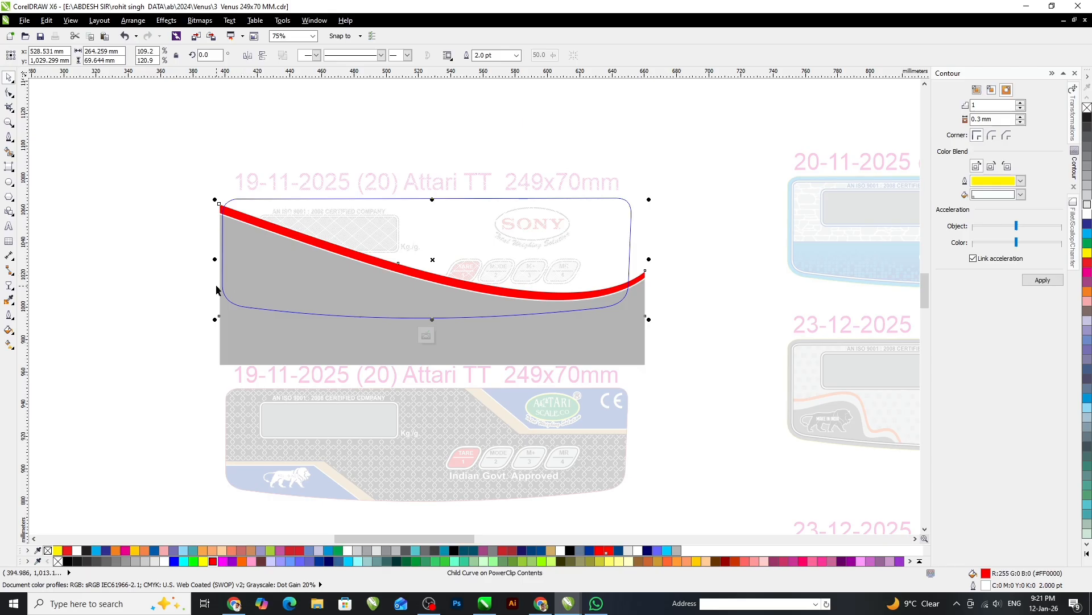
{"action": "scroll", "coordinate": [216, 285], "scroll_direction": "up", "scroll_amount": 1}
{"action": "left_click", "coordinate": [195, 282]}
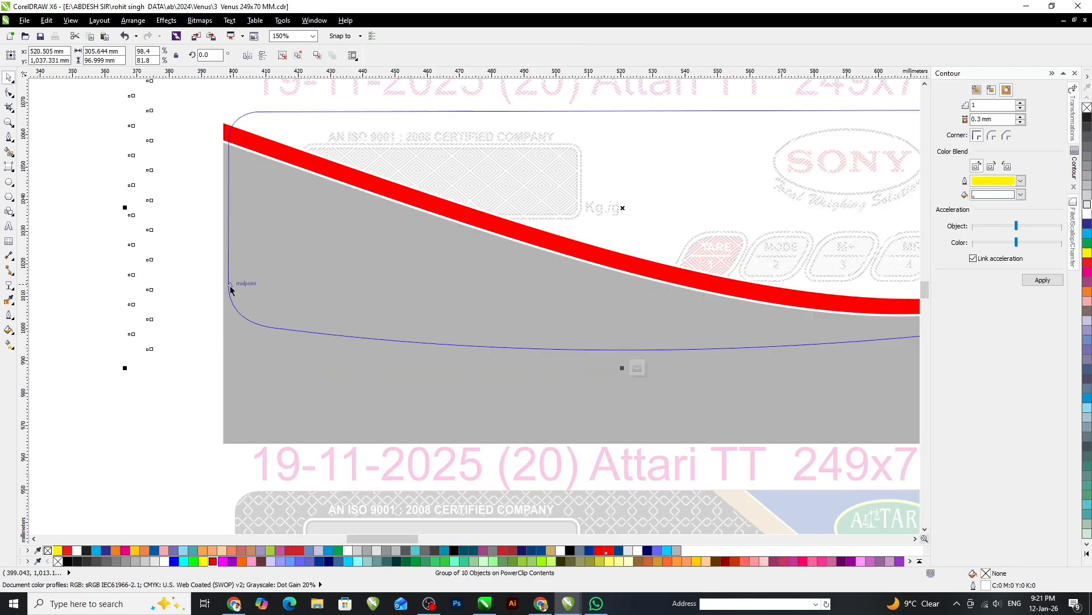
{"action": "key", "text": "Delete"}
{"action": "left_click", "coordinate": [356, 404], "text": "ctrl"}
{"action": "scroll", "coordinate": [294, 350], "scroll_direction": "down", "scroll_amount": 1}
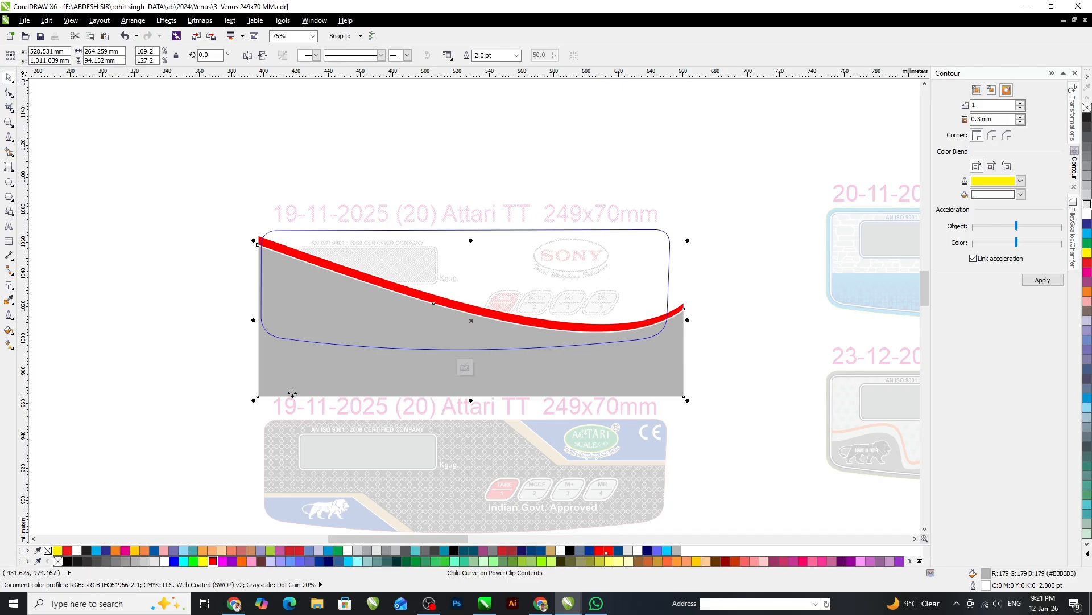
{"action": "left_click", "coordinate": [86, 561], "text": "ctrl"}
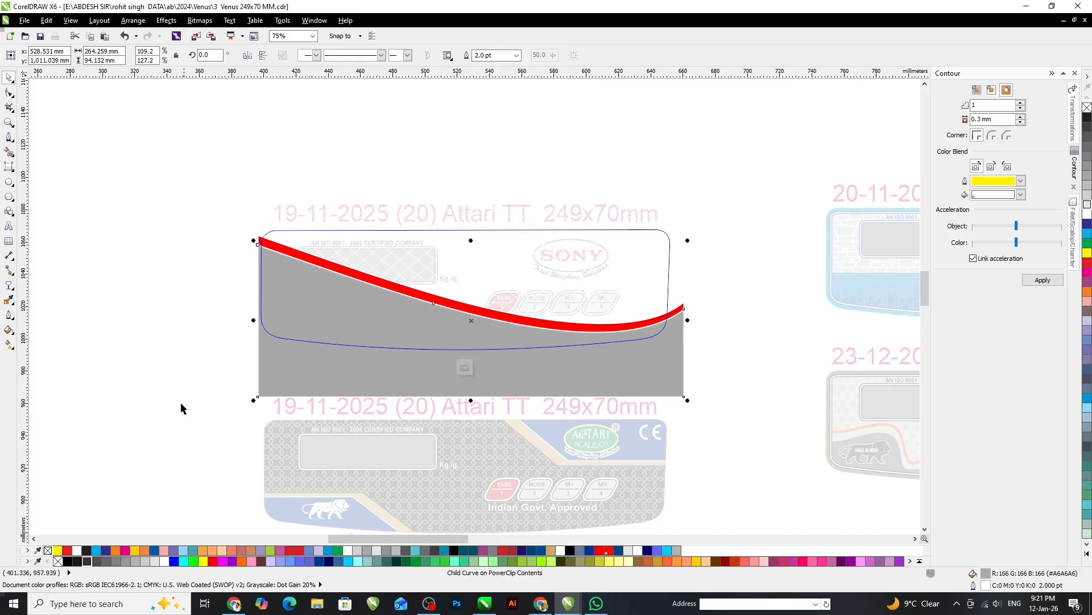
{"action": "left_click", "coordinate": [77, 561]}
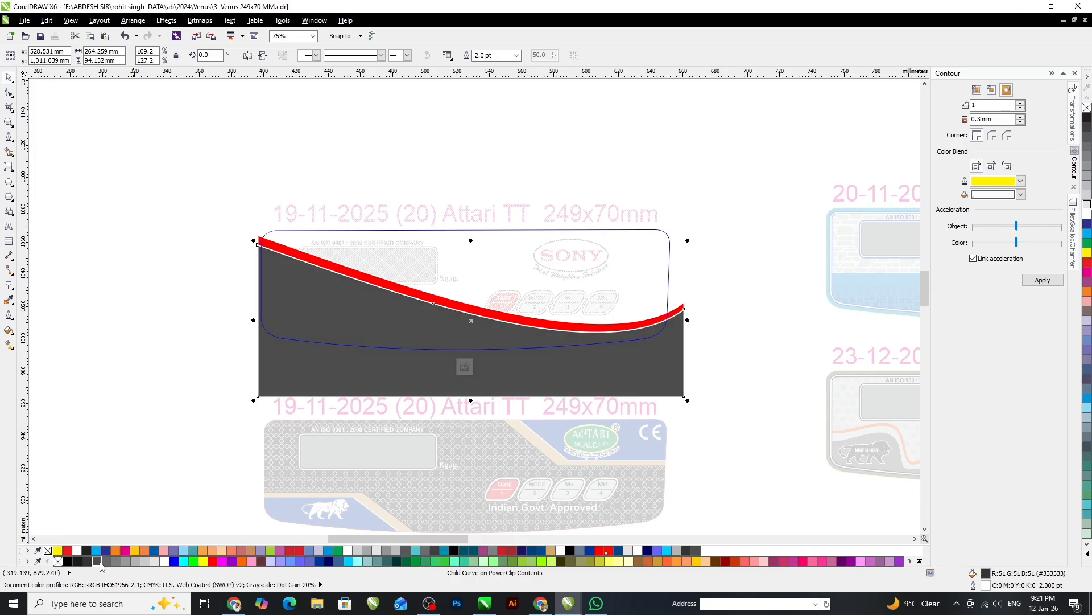
{"action": "left_click", "coordinate": [96, 561]}
{"action": "left_click", "coordinate": [105, 562]}
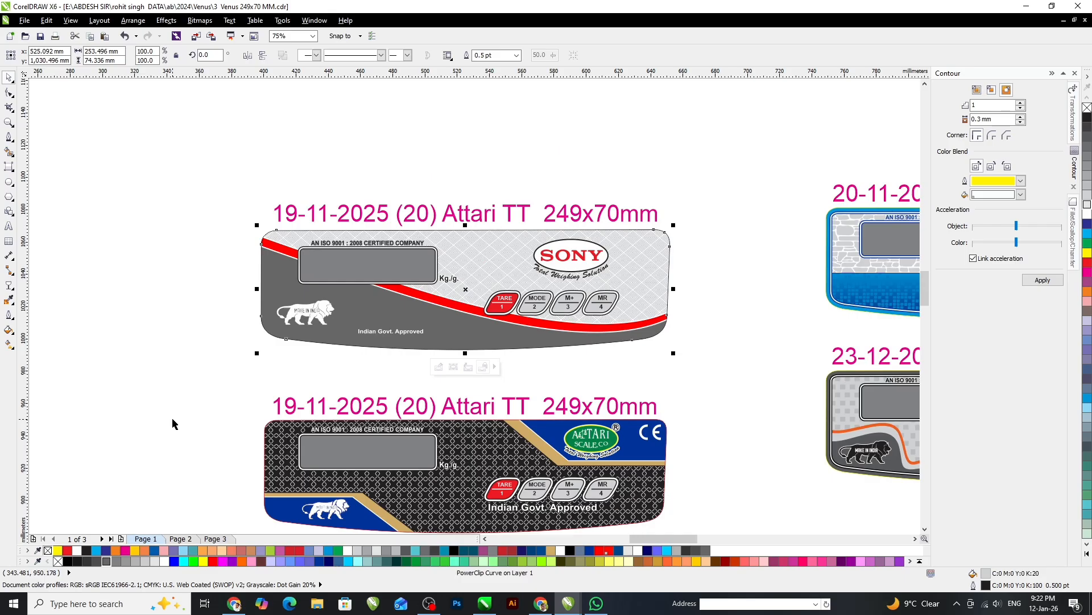
Change the outline of the "AN ISO 9001 : 2008 CERTIFIED COMPANY" text to a lighter, near-white colour.
{"action": "left_click", "coordinate": [705, 258]}
{"action": "scroll", "coordinate": [448, 253], "scroll_direction": "up", "scroll_amount": 1}
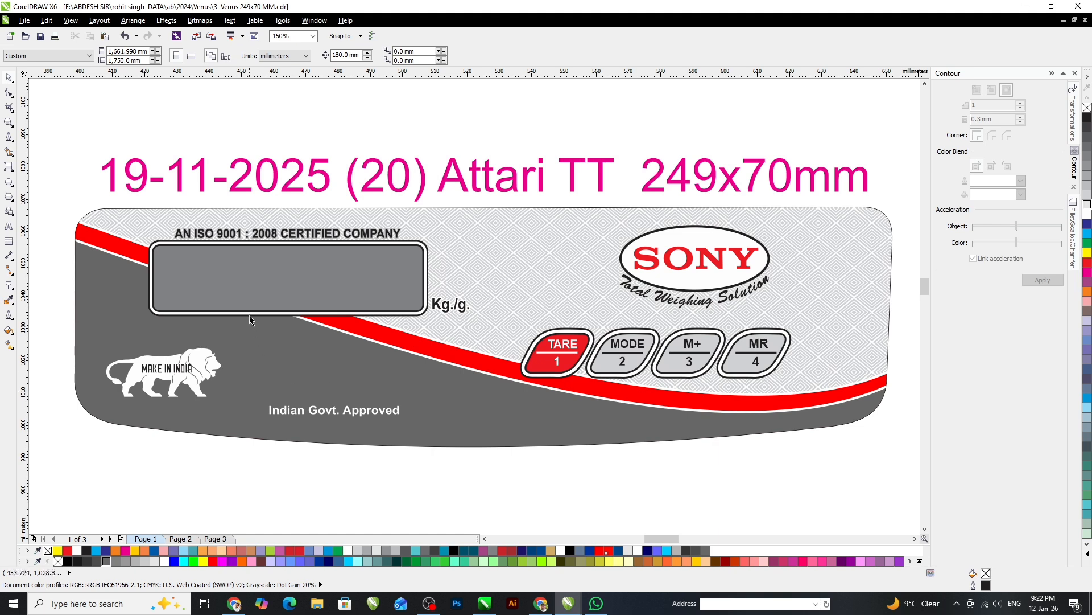
{"action": "left_click", "coordinate": [268, 234]}
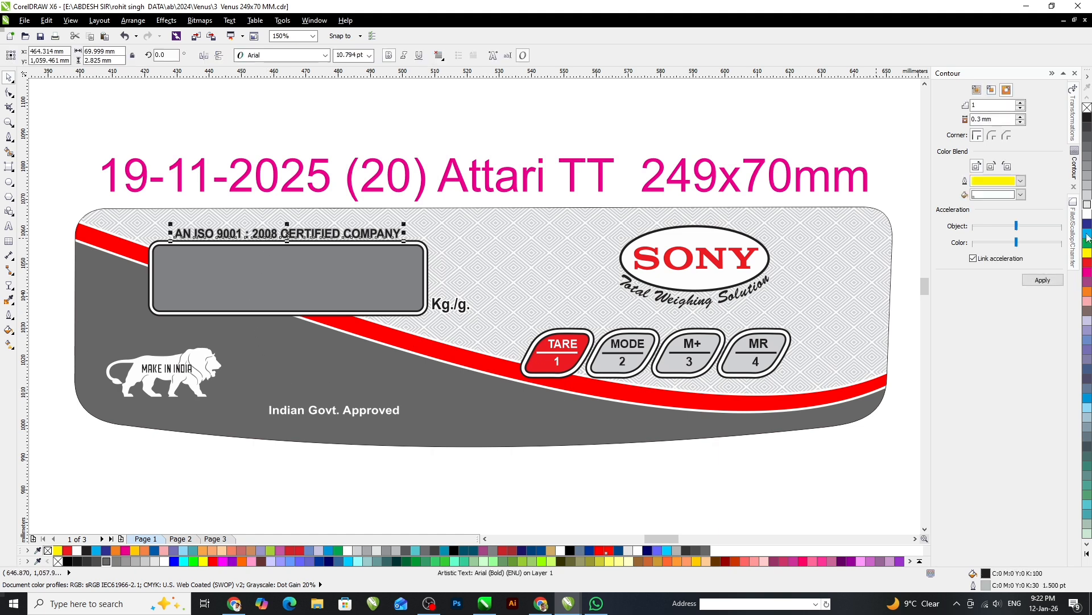
{"action": "right_click", "coordinate": [1087, 205]}
{"action": "left_click", "coordinate": [420, 141]}
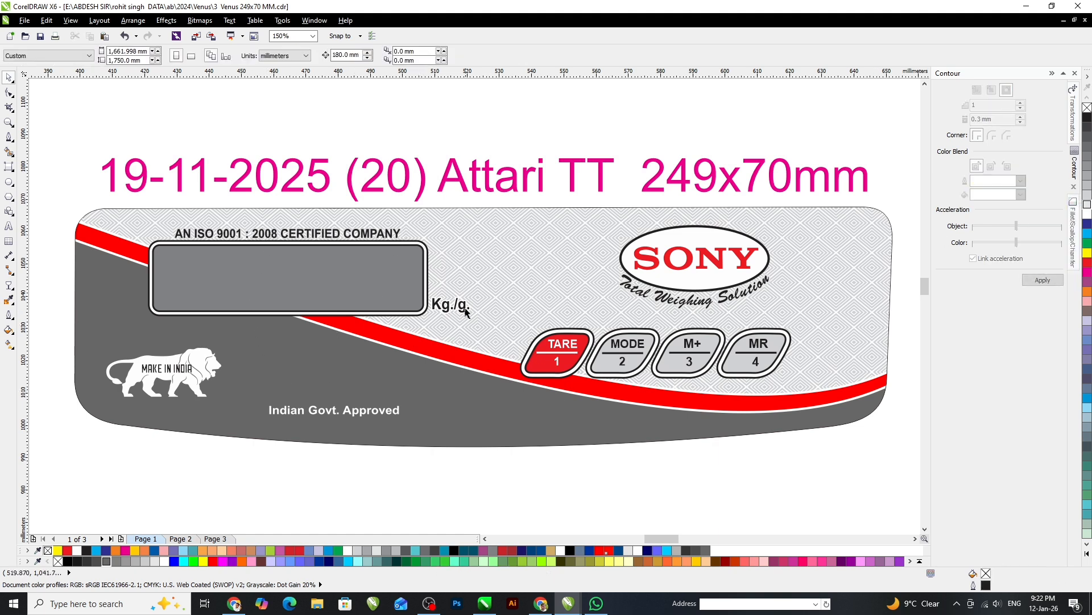
Copy the SONY logo with its "Total Weighing Solution" tagline from the first panel to beside the second panel's upper-right corner.
{"action": "scroll", "coordinate": [460, 242], "scroll_direction": "down", "scroll_amount": 1}
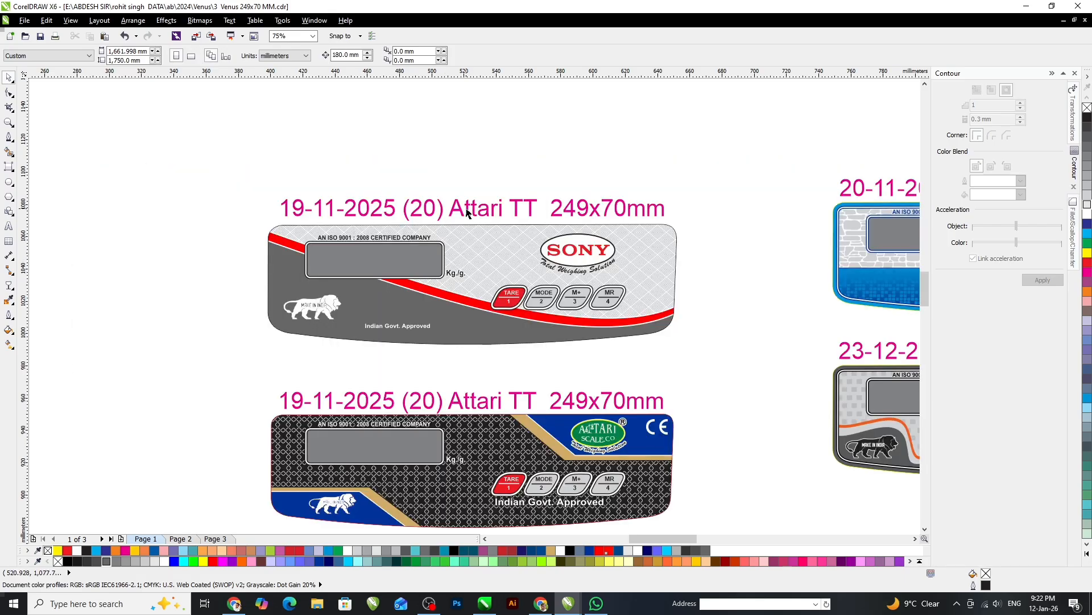
{"action": "left_click", "coordinate": [467, 210]}
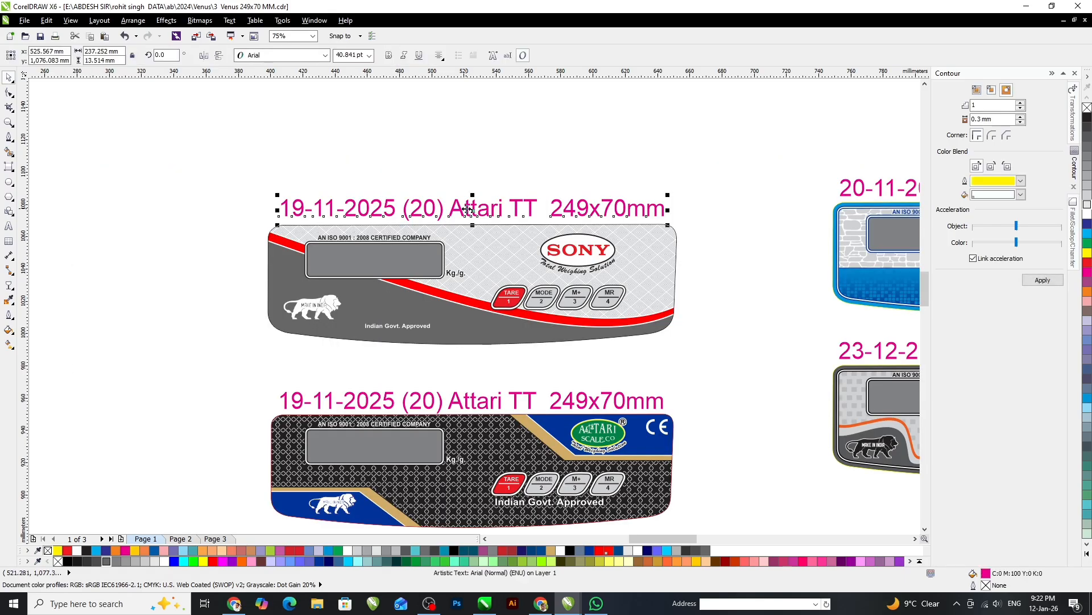
{"action": "left_click", "coordinate": [596, 263]}
{"action": "left_click_drag", "start_coordinate": [587, 253], "coordinate": [714, 401]}
{"action": "right_click", "coordinate": [714, 401]}
Delete the CE mark and the Attari Scale.Co logo from the blue upper-right corner of the second panel.
{"action": "left_click", "coordinate": [668, 438]}
{"action": "scroll", "coordinate": [671, 445], "scroll_direction": "up", "scroll_amount": 1}
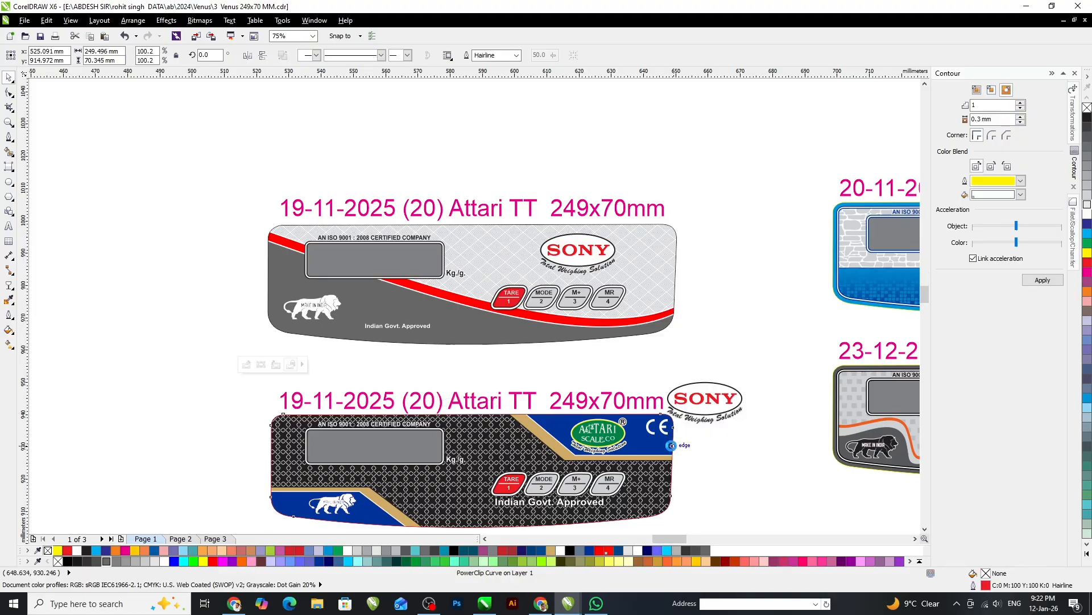
{"action": "scroll", "coordinate": [672, 445], "scroll_direction": "up", "scroll_amount": 1}
{"action": "left_click", "coordinate": [665, 431]}
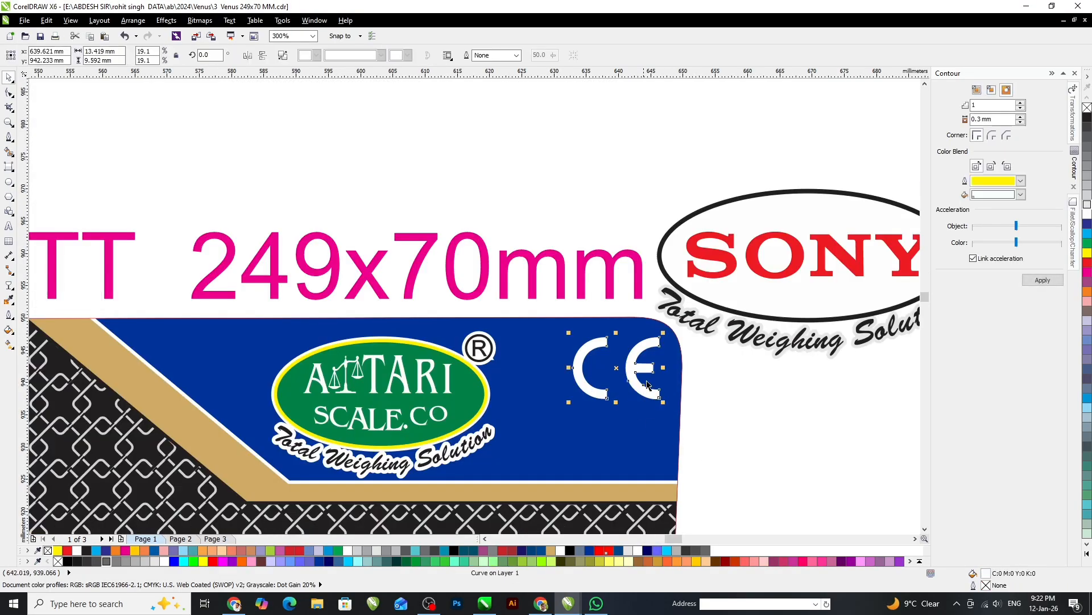
{"action": "key", "text": "Delete"}
{"action": "left_click", "coordinate": [436, 386]}
{"action": "key", "text": "Delete"}
Move the copied SONY logo into the second panel's blue corner and scale it to about 39 x 21.6 mm.
{"action": "left_click", "coordinate": [779, 273]}
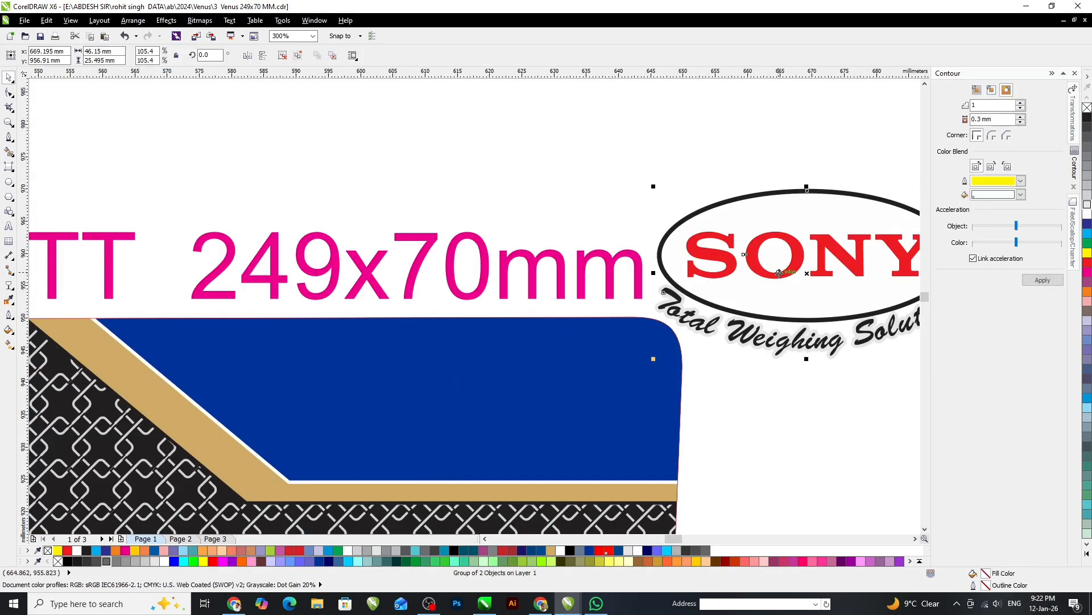
{"action": "left_click_drag", "start_coordinate": [779, 273], "coordinate": [419, 393]}
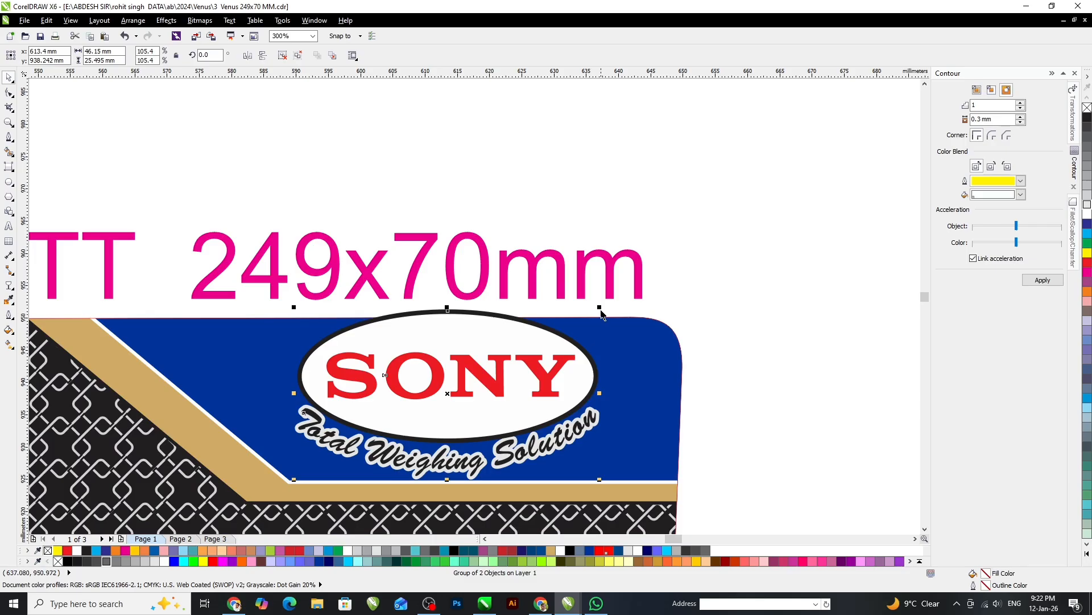
{"action": "left_click_drag", "start_coordinate": [602, 308], "coordinate": [598, 322]}
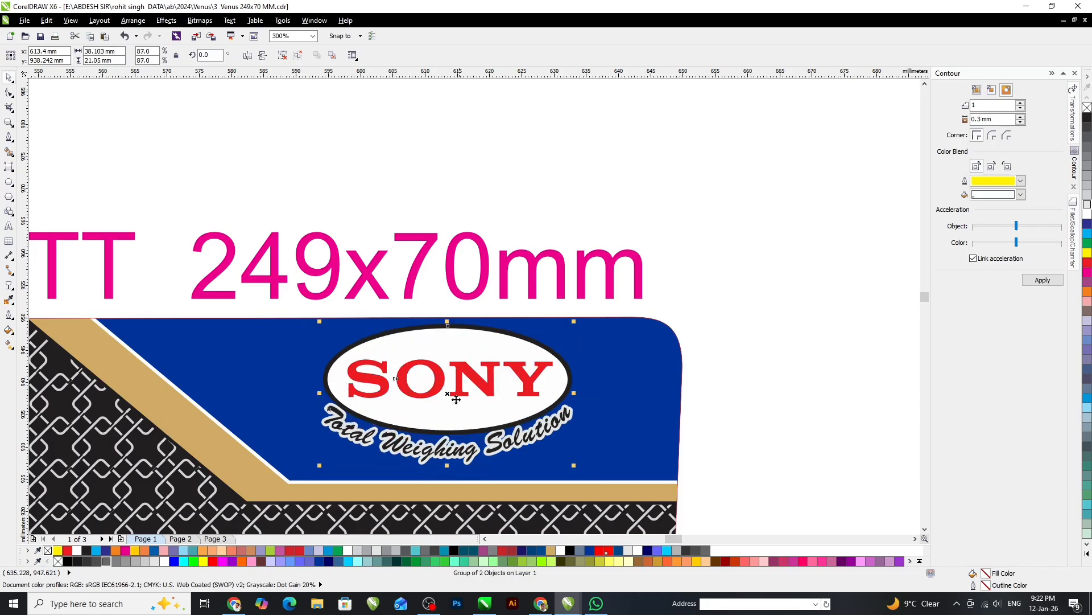
{"action": "left_click_drag", "start_coordinate": [458, 396], "coordinate": [442, 400]}
{"action": "scroll", "coordinate": [437, 443], "scroll_direction": "up", "scroll_amount": 1}
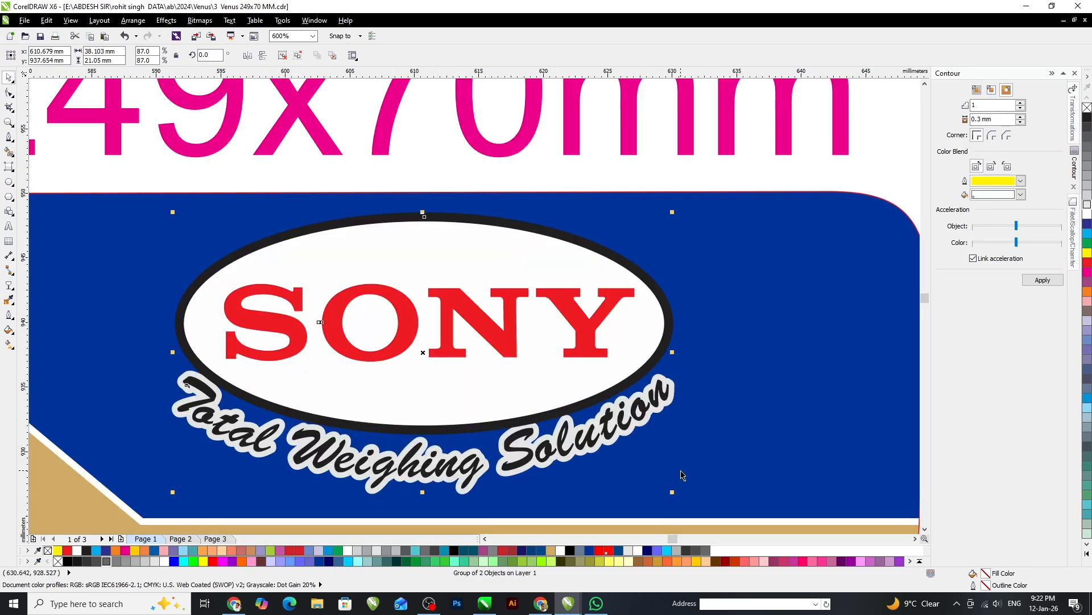
{"action": "left_click_drag", "start_coordinate": [673, 493], "coordinate": [686, 500]}
Remove the outline of the second panel's "Total Weighing Solution" tagline and fill its lettering white.
{"action": "scroll", "coordinate": [547, 468], "scroll_direction": "up", "scroll_amount": 1}
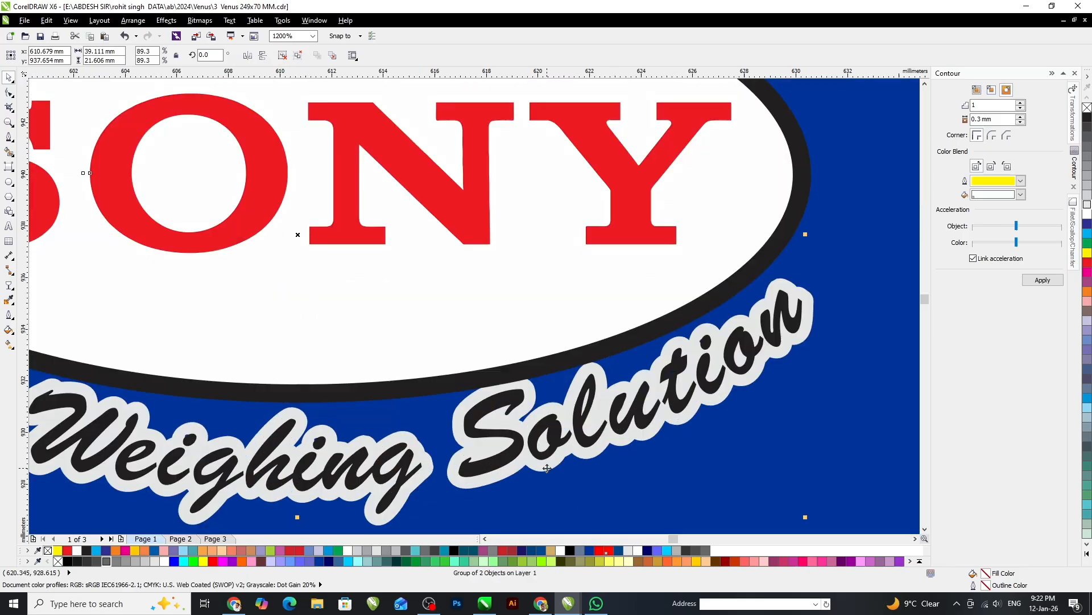
{"action": "left_click", "coordinate": [552, 436], "text": "ctrl"}
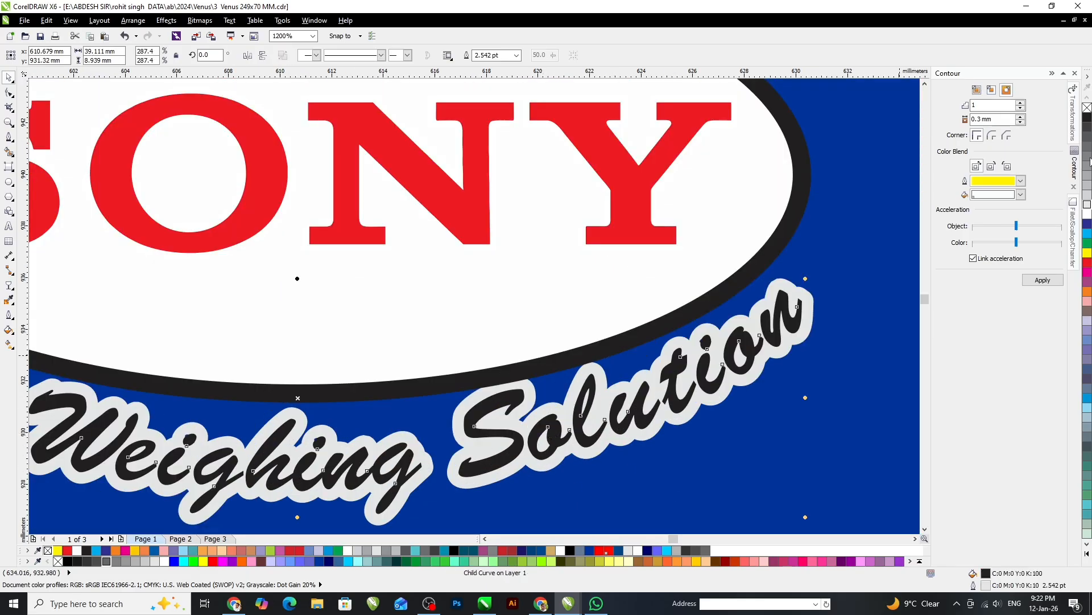
{"action": "right_click", "coordinate": [1087, 107]}
{"action": "left_click", "coordinate": [1086, 214]}
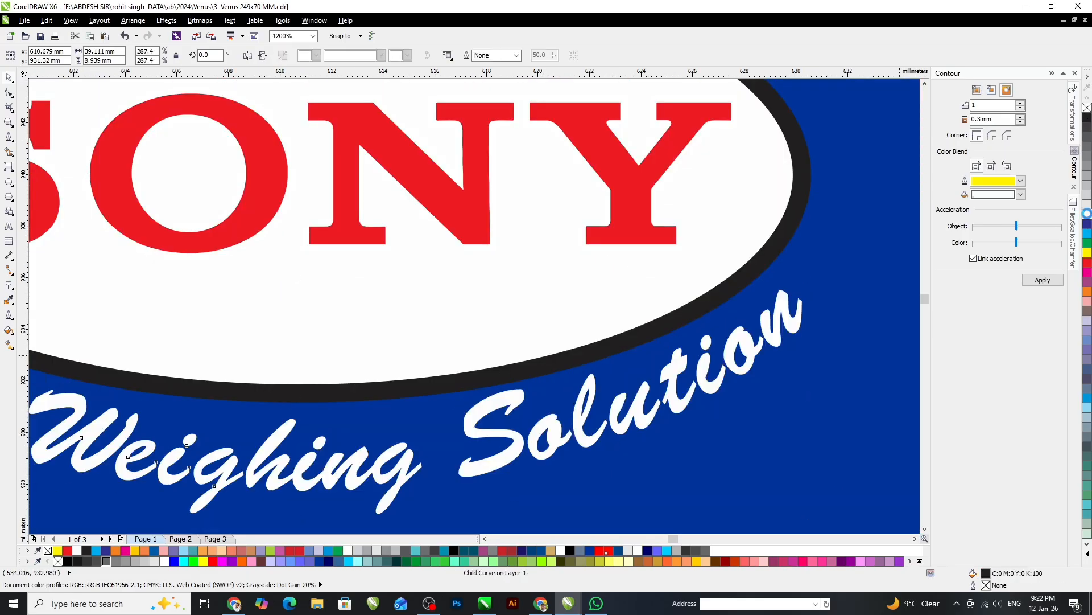
{"action": "scroll", "coordinate": [553, 324], "scroll_direction": "down", "scroll_amount": 2}
Shift the second panel's SONY logo slightly down and remove the black outline from its white ellipse.
{"action": "left_click", "coordinate": [504, 291]}
{"action": "scroll", "coordinate": [535, 313], "scroll_direction": "up", "scroll_amount": 1}
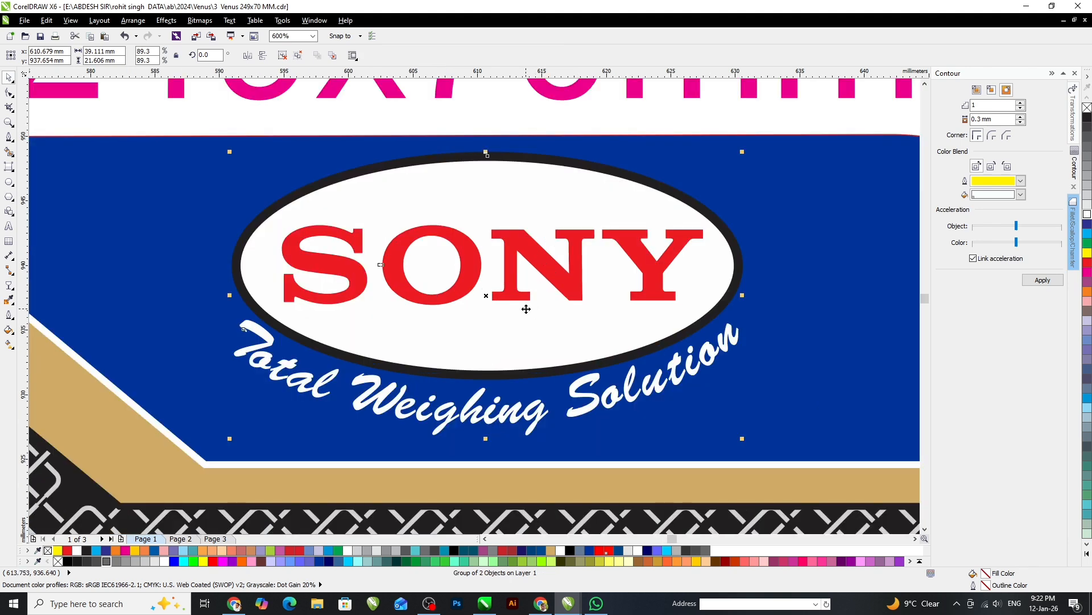
{"action": "left_click_drag", "start_coordinate": [524, 308], "coordinate": [525, 318]}
{"action": "left_click", "coordinate": [480, 207], "text": "ctrl"}
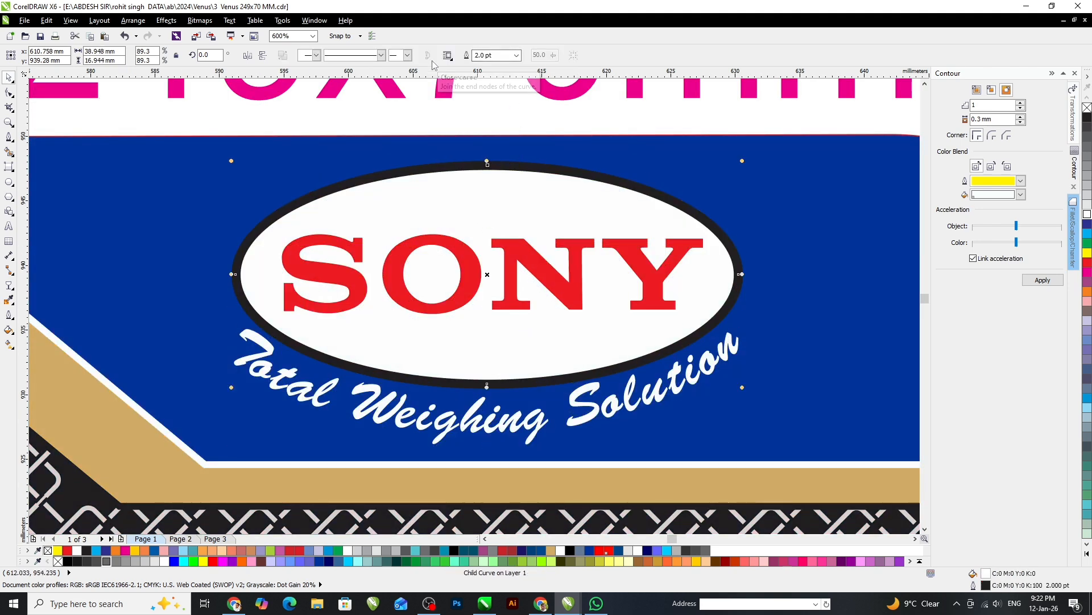
{"action": "right_click", "coordinate": [1087, 107]}
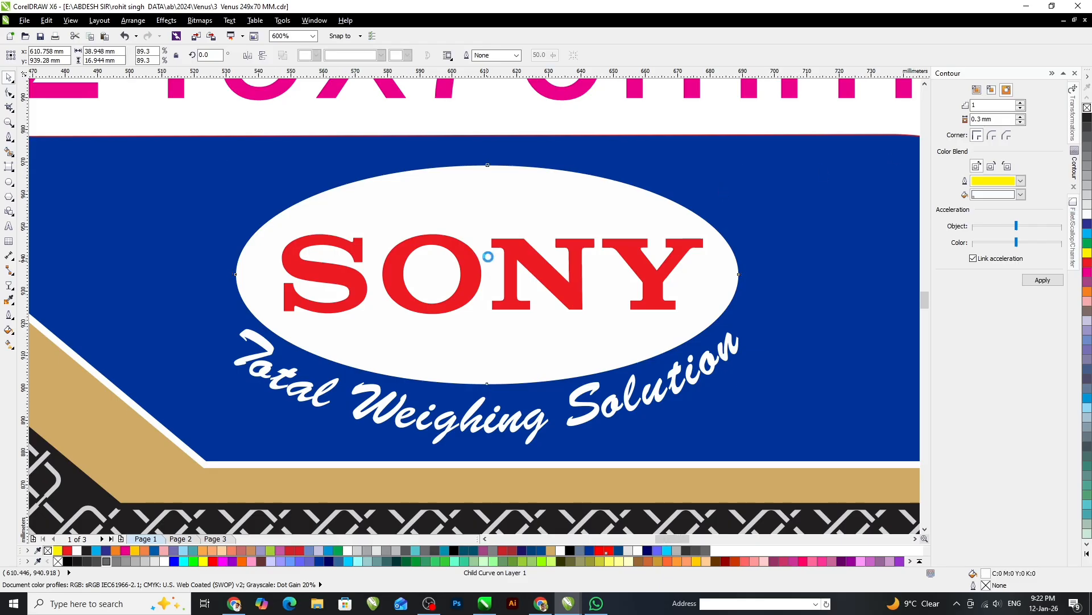
Enlarge the second panel's SONY logo group slightly, to about 39.4 mm wide.
{"action": "scroll", "coordinate": [488, 251], "scroll_direction": "down", "scroll_amount": 1}
{"action": "key", "text": "Escape"}
{"action": "left_click", "coordinate": [497, 287]}
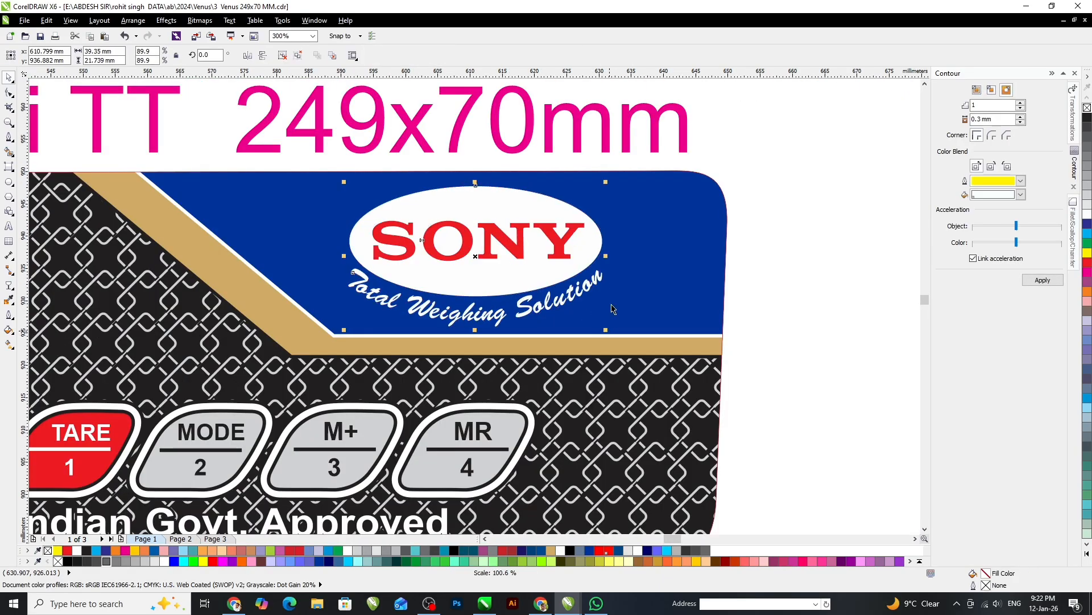
{"action": "scroll", "coordinate": [615, 301], "scroll_direction": "down", "scroll_amount": 1}
{"action": "key", "text": "Escape"}
Fill the second panel's frame with 10% black and open its nested background contents for editing.
{"action": "left_click", "coordinate": [633, 394]}
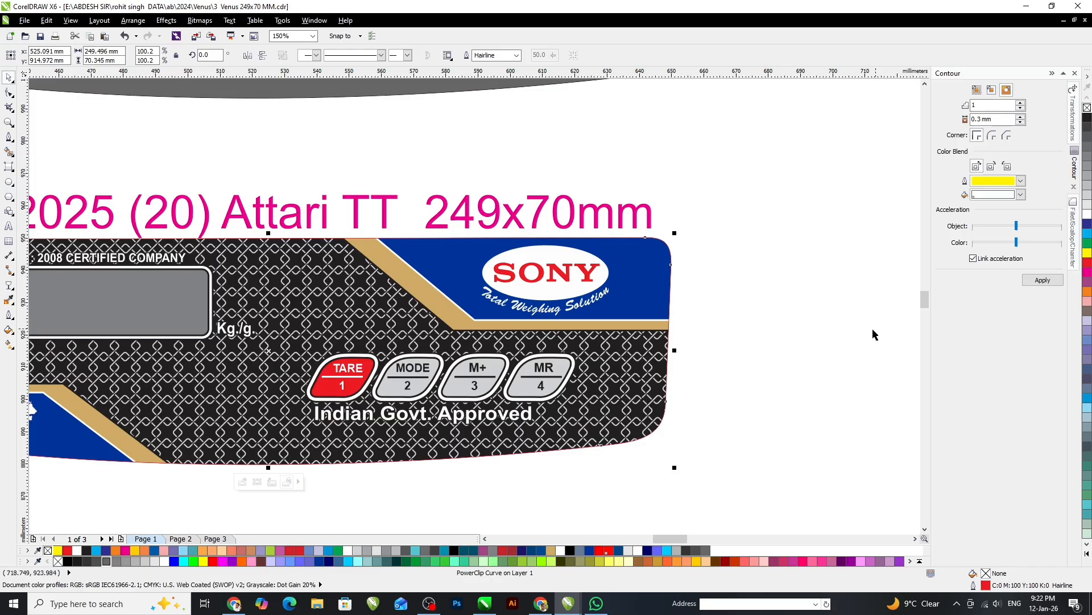
{"action": "left_click", "coordinate": [1087, 204]}
{"action": "left_click", "coordinate": [243, 480]}
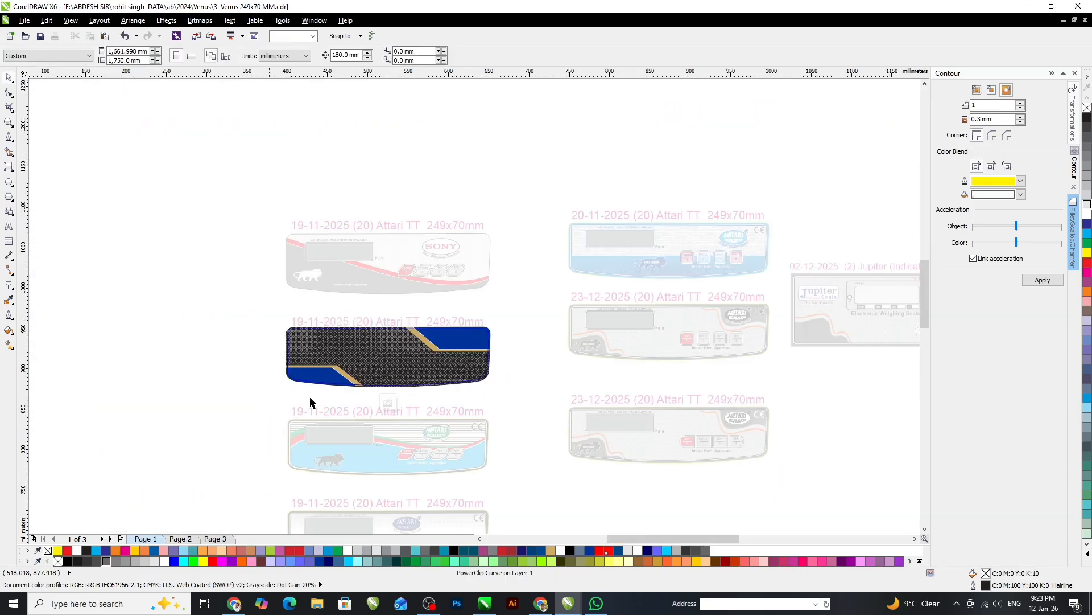
{"action": "left_click", "coordinate": [314, 377]}
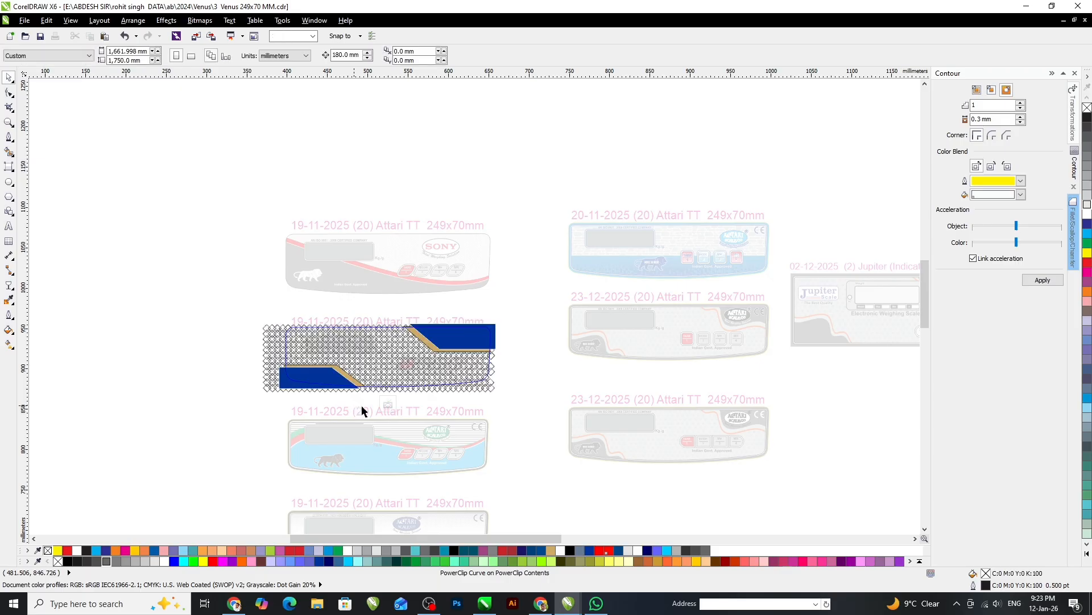
{"action": "scroll", "coordinate": [416, 368], "scroll_direction": "up", "scroll_amount": 2}
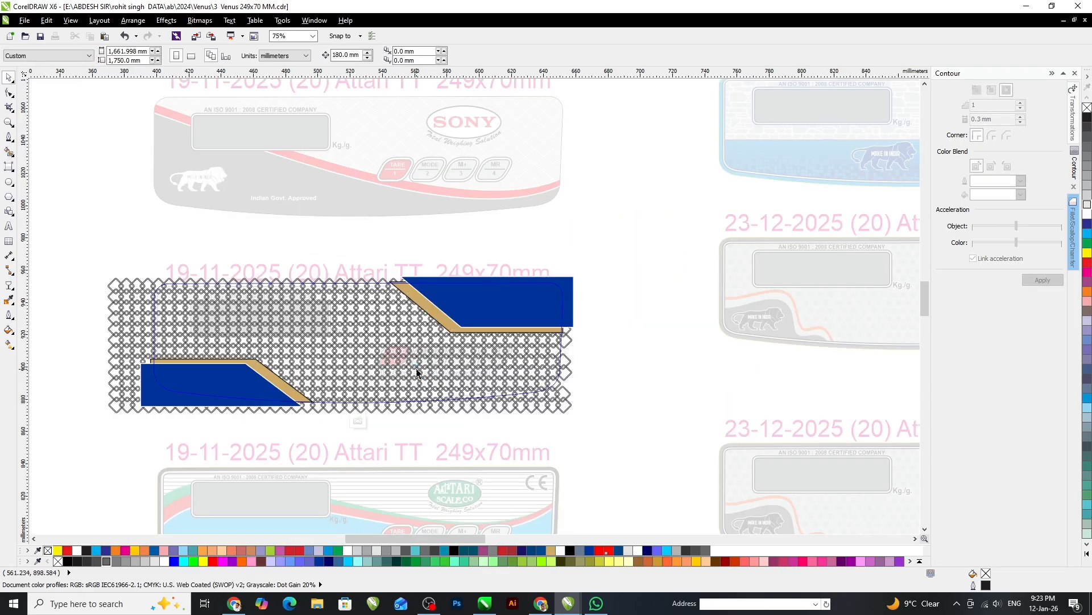
Recolour the fill and outline of the grouped diamond pattern in the second panel to 10% black.
{"action": "left_click", "coordinate": [284, 379]}
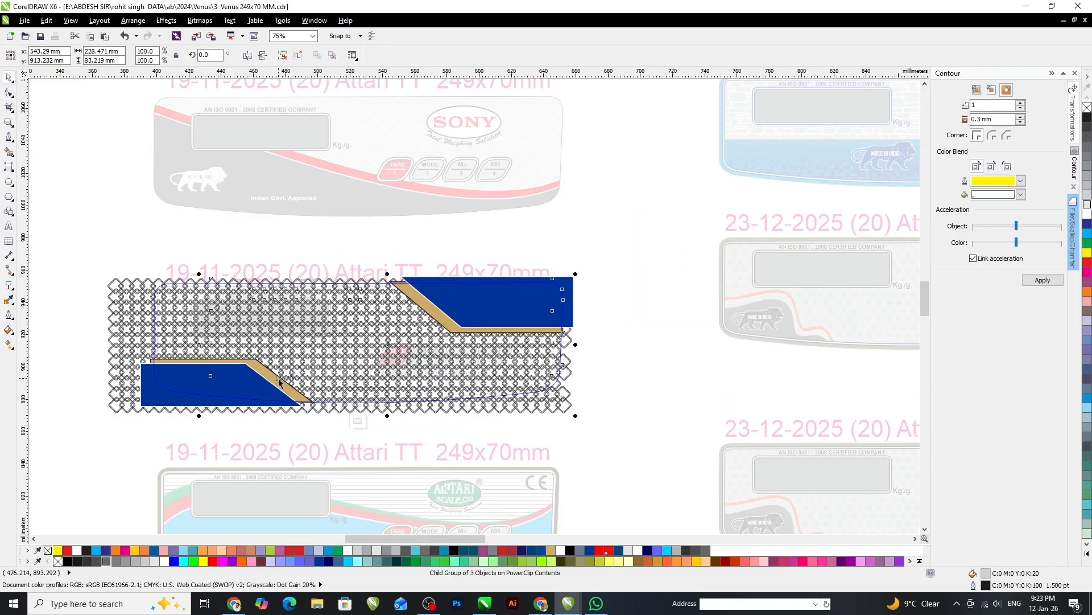
{"action": "scroll", "coordinate": [414, 424], "scroll_direction": "up", "scroll_amount": 1}
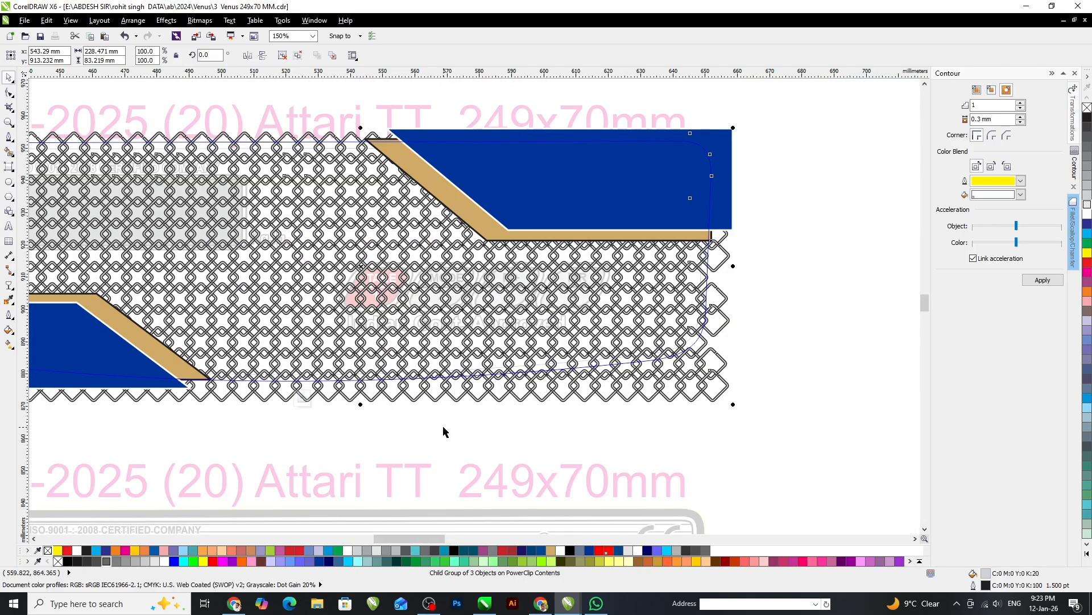
{"action": "left_click", "coordinate": [438, 420]}
{"action": "left_click", "coordinate": [230, 333]}
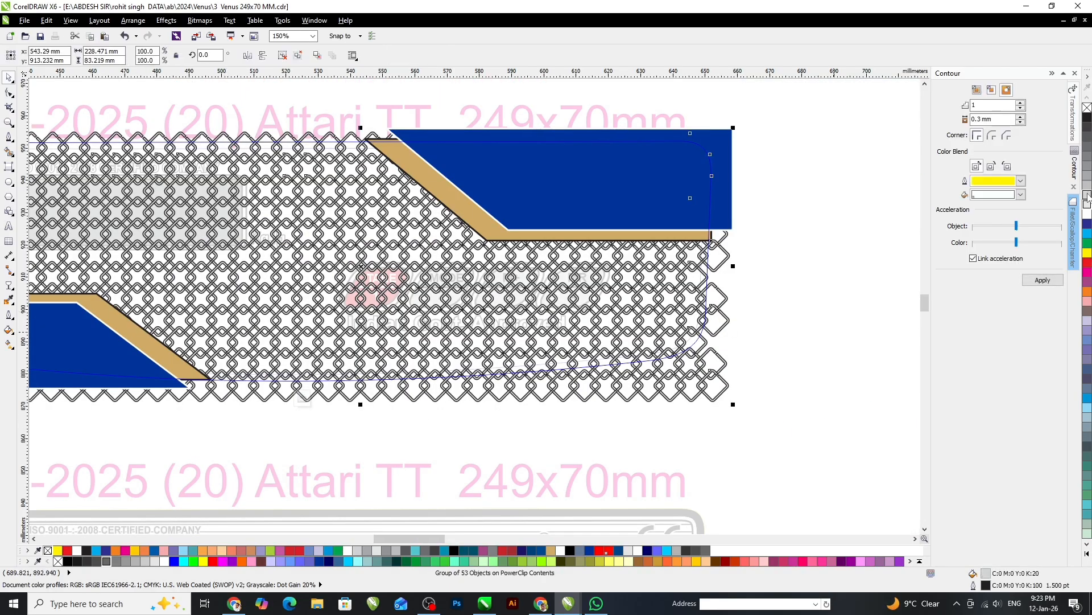
{"action": "right_click", "coordinate": [1087, 196]}
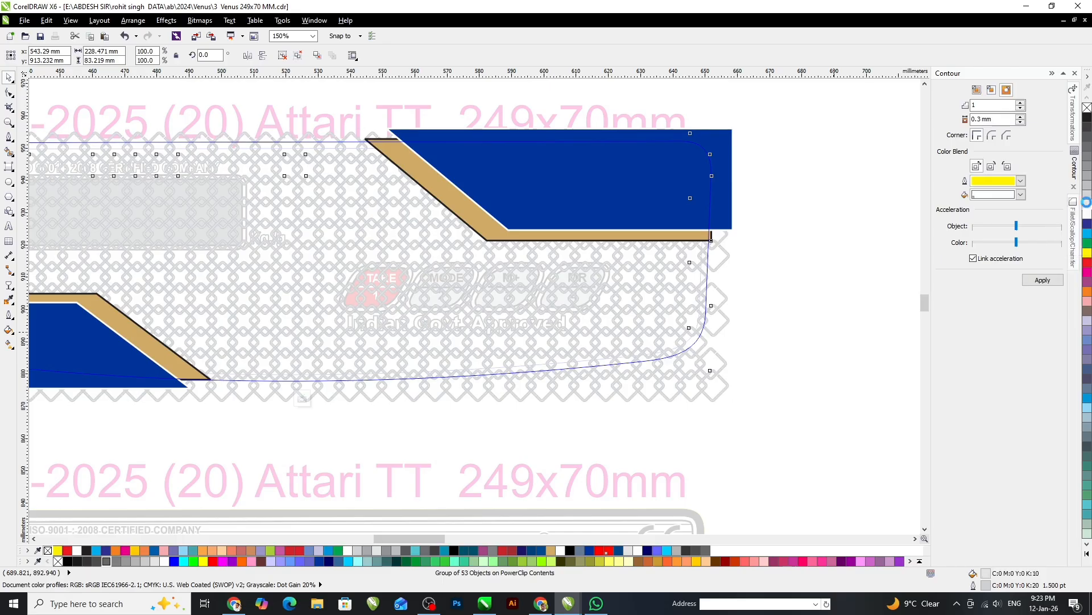
{"action": "right_click", "coordinate": [1087, 108]}
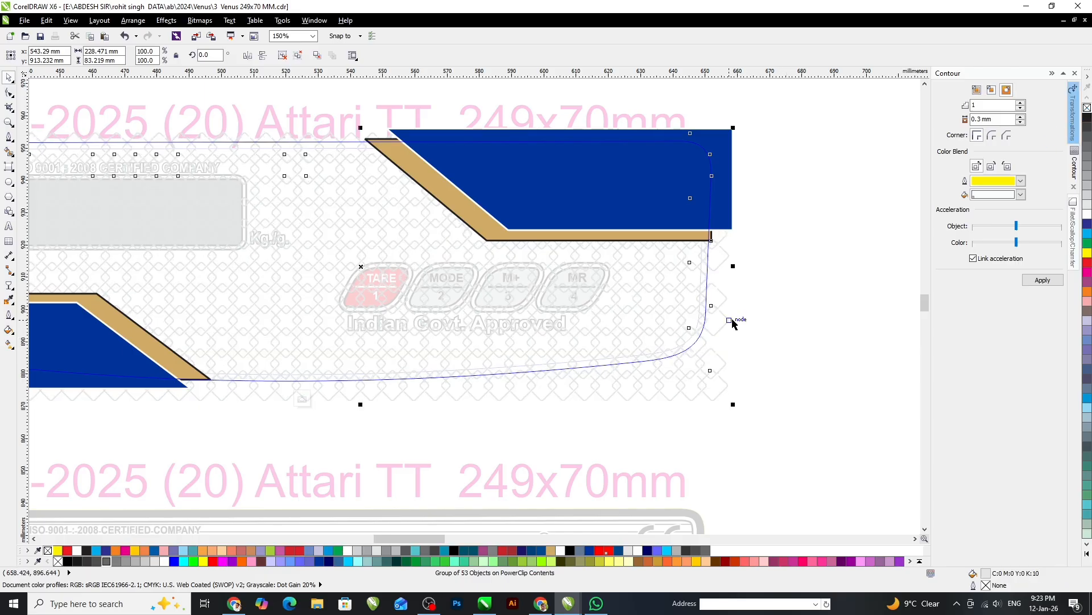
{"action": "key", "text": "ctrl+z"}
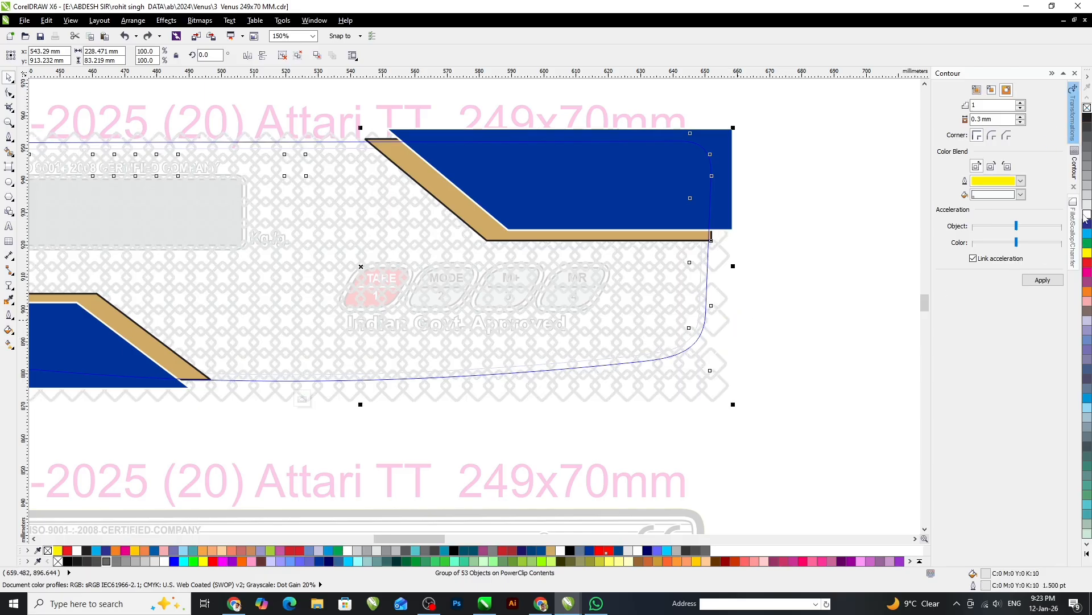
{"action": "right_click", "coordinate": [1086, 199]}
{"action": "left_click", "coordinate": [790, 284]}
Fill both gold diagonal bands in the second panel's background with red (C0 M100 Y100 K0).
{"action": "left_click", "coordinate": [470, 200], "text": "ctrl"}
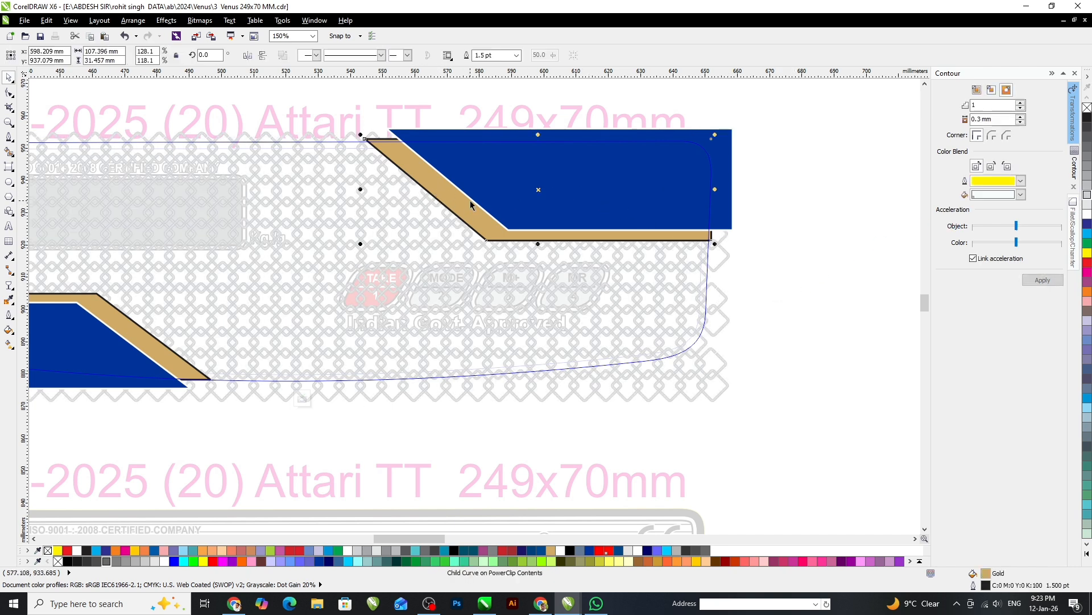
{"action": "left_click", "coordinate": [1087, 262]}
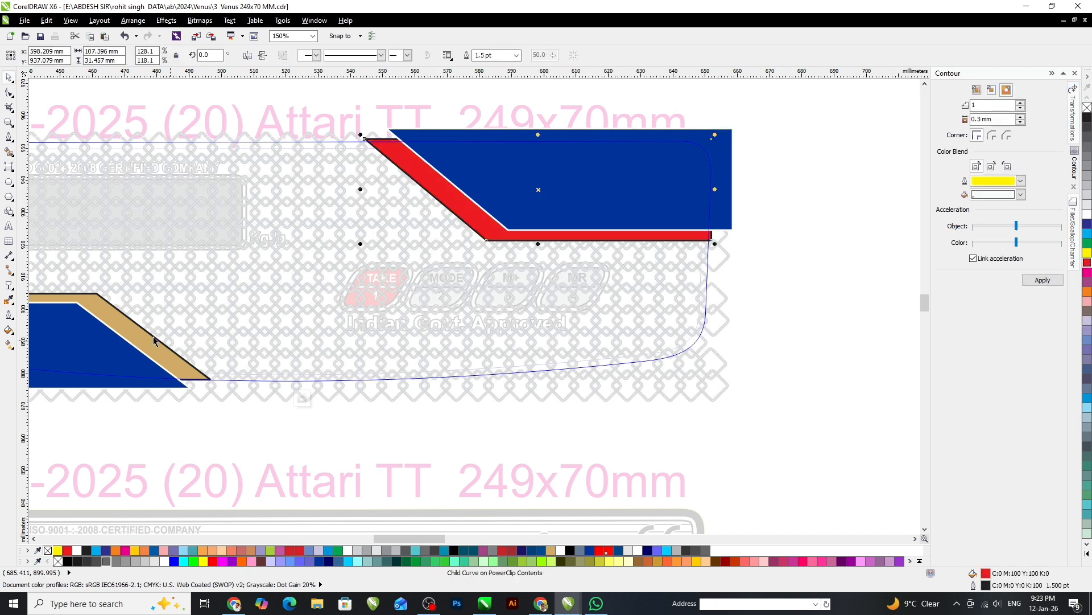
{"action": "left_click", "coordinate": [177, 369], "text": "ctrl"}
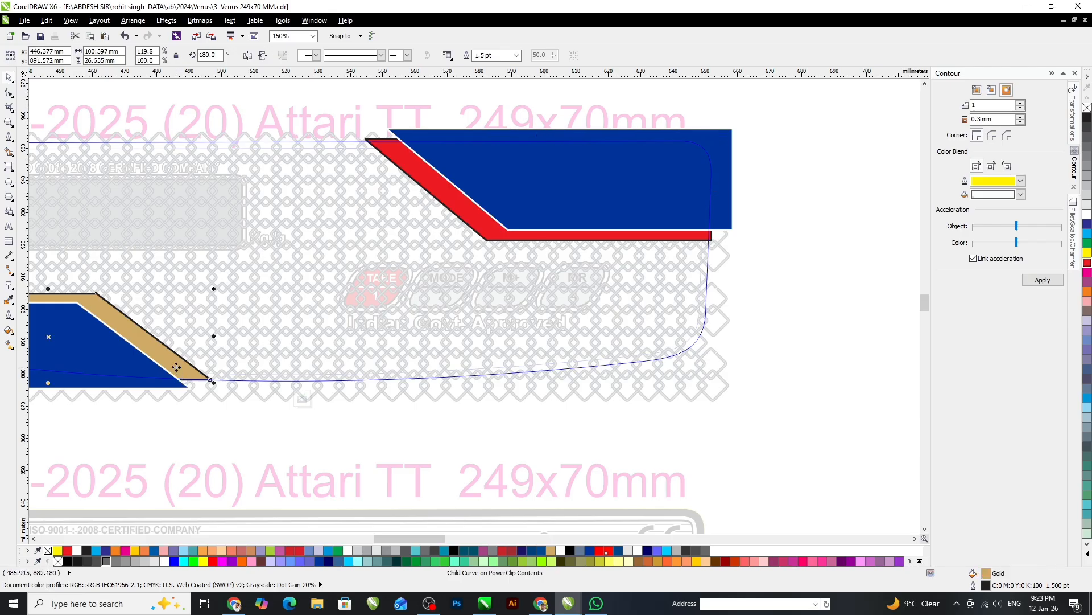
{"action": "key", "text": "ctrl+r"}
Fill both navy blue corner shapes with cyan (C100 M0 Y0 K0) and finish editing the nested pattern contents.
{"action": "left_click", "coordinate": [117, 385], "text": "ctrl"}
{"action": "left_click", "coordinate": [617, 171], "text": "ctrl"}
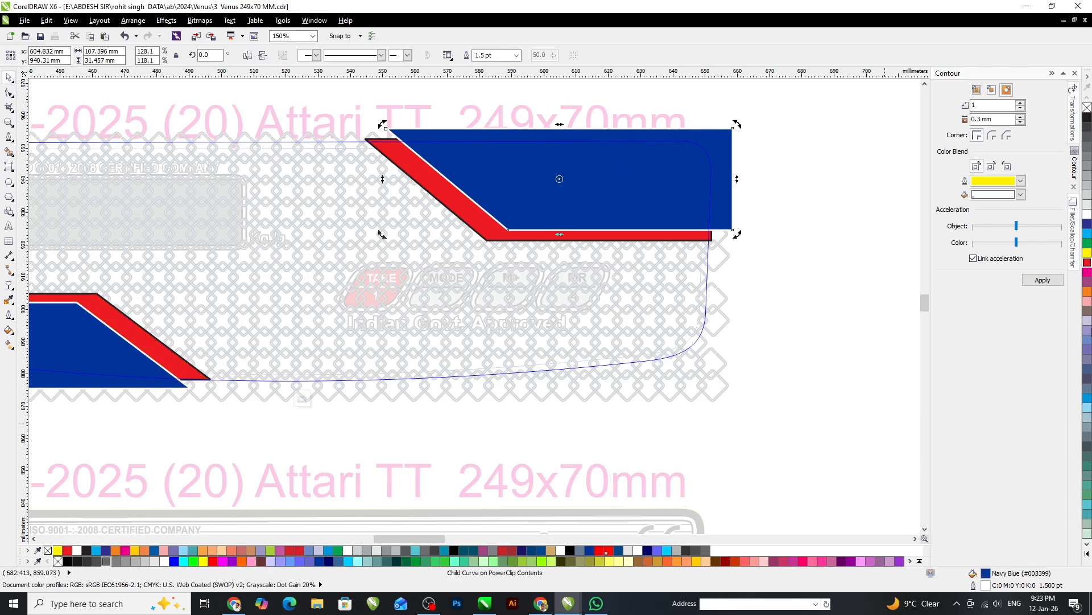
{"action": "left_click", "coordinate": [1087, 234]}
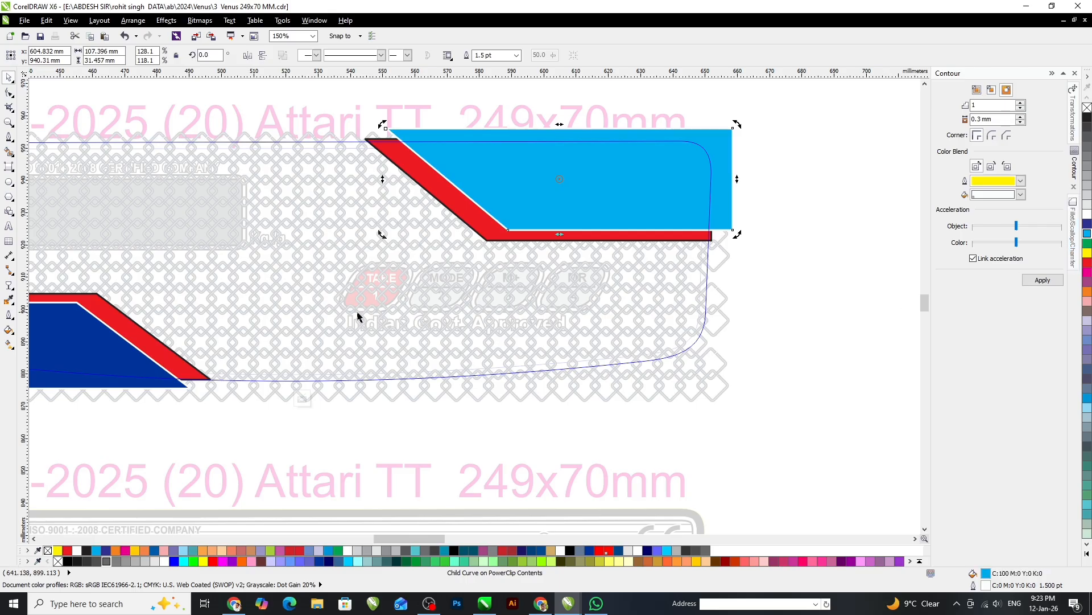
{"action": "left_click", "coordinate": [87, 346], "text": "ctrl"}
{"action": "key", "text": "ctrl+r"}
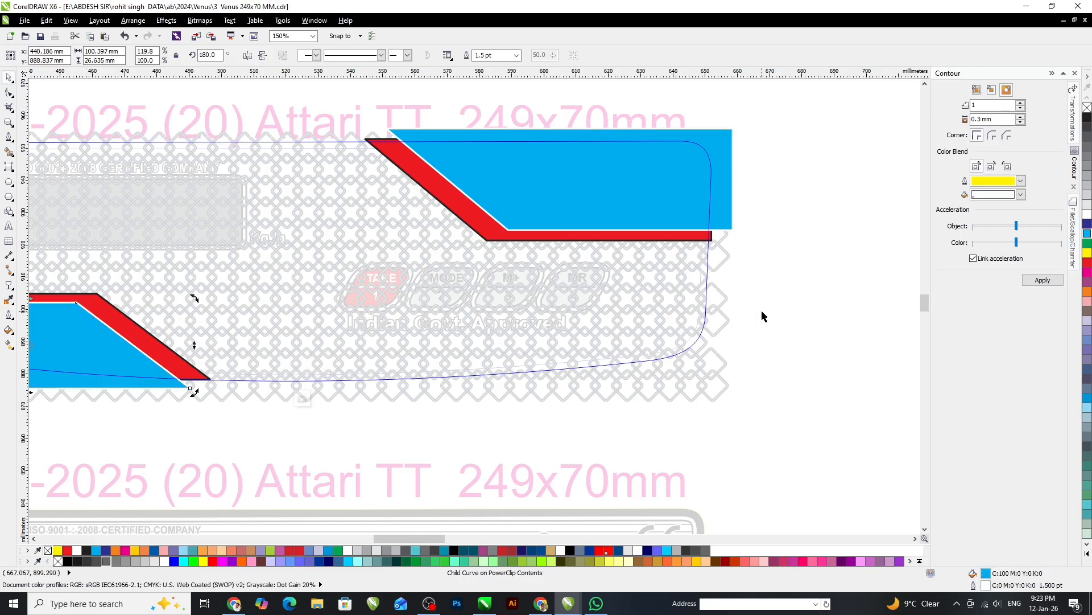
{"action": "left_click", "coordinate": [787, 309]}
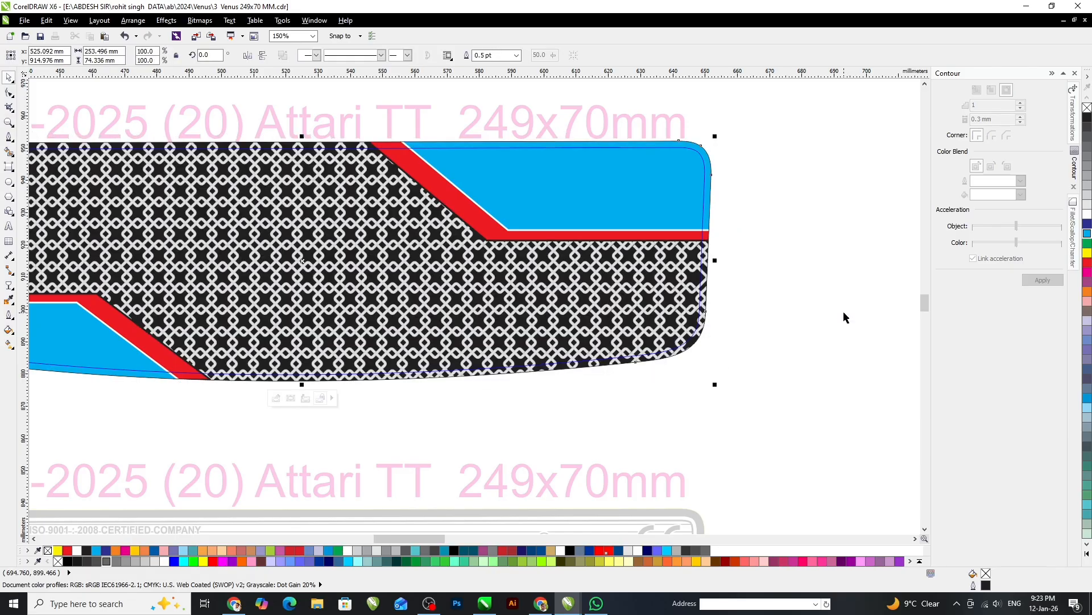
Fill the black background shape behind the pattern with a light grey one shade darker than 10% black and finish editing the panel's contents.
{"action": "left_click", "coordinate": [1087, 210]}
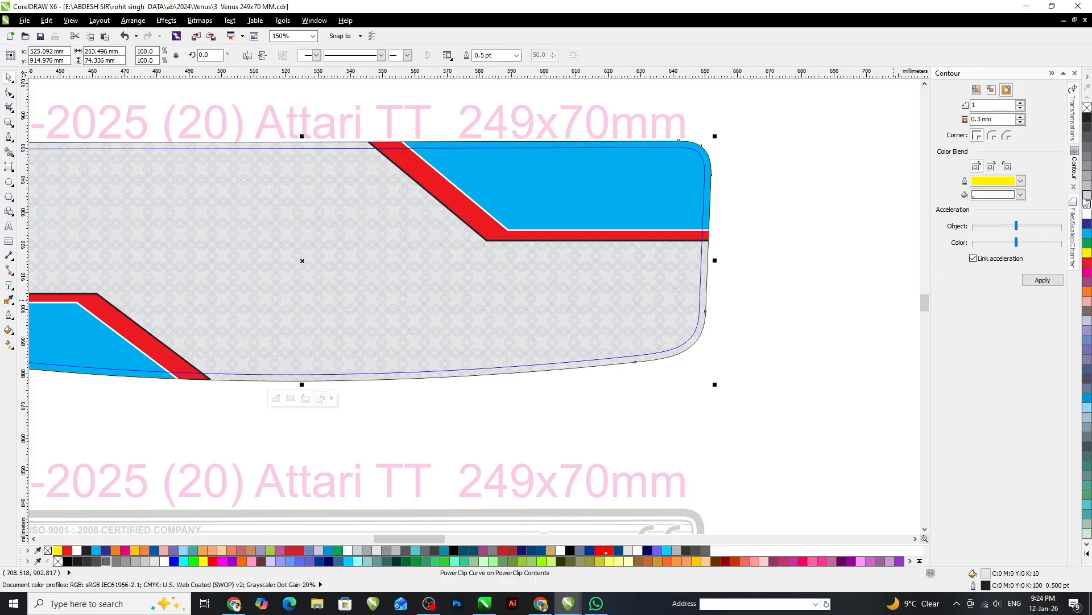
{"action": "left_click", "coordinate": [1087, 191]}
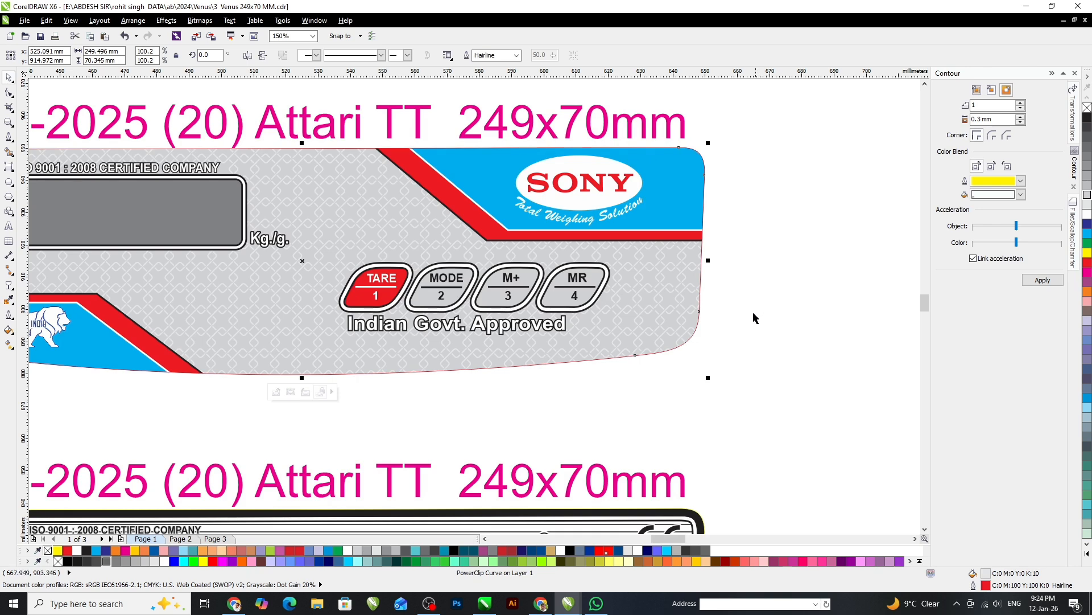
{"action": "scroll", "coordinate": [269, 335], "scroll_direction": "up", "scroll_amount": 2}
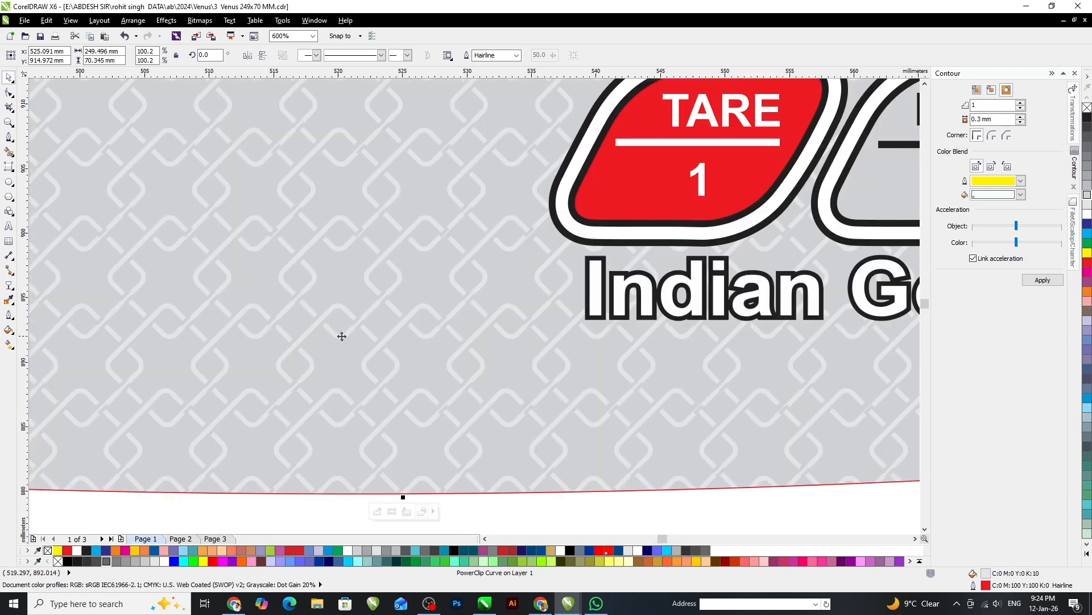
Check the recoloured pattern up close and undo the recent background fill to return to the second panel's nested pattern contents.
{"action": "scroll", "coordinate": [379, 314], "scroll_direction": "up", "scroll_amount": 2}
{"action": "scroll", "coordinate": [376, 256], "scroll_direction": "up", "scroll_amount": 1}
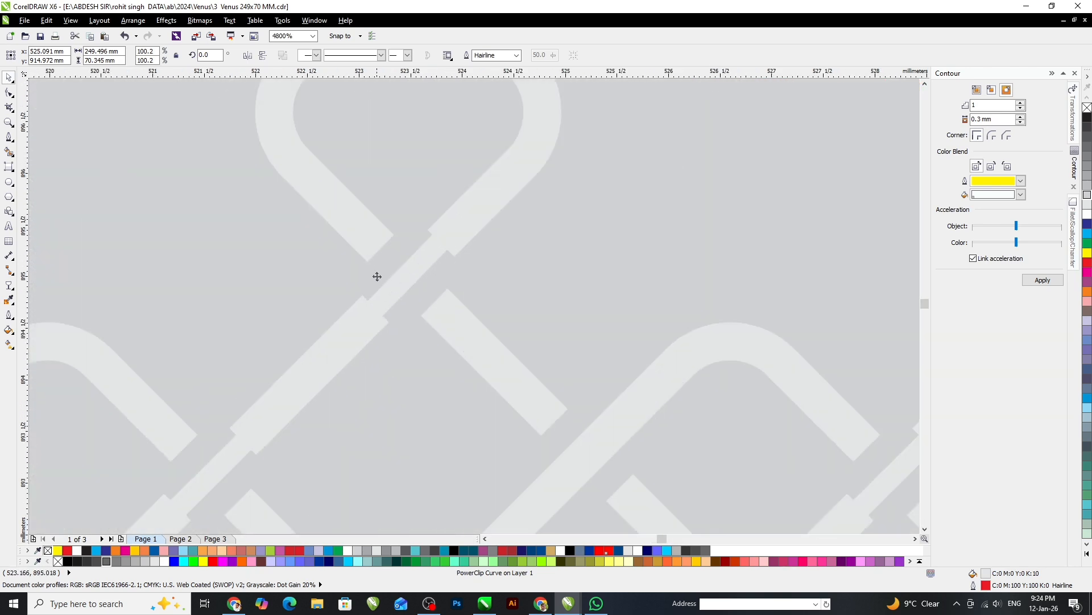
{"action": "scroll", "coordinate": [377, 277], "scroll_direction": "down", "scroll_amount": 4}
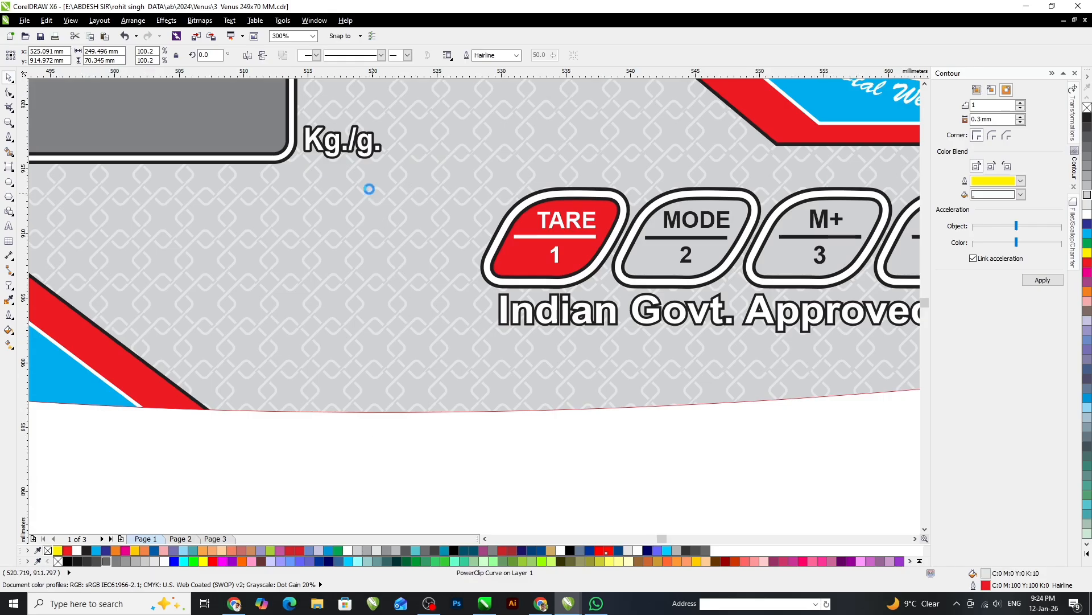
{"action": "scroll", "coordinate": [368, 189], "scroll_direction": "up", "scroll_amount": 4}
{"action": "scroll", "coordinate": [455, 268], "scroll_direction": "down", "scroll_amount": 5}
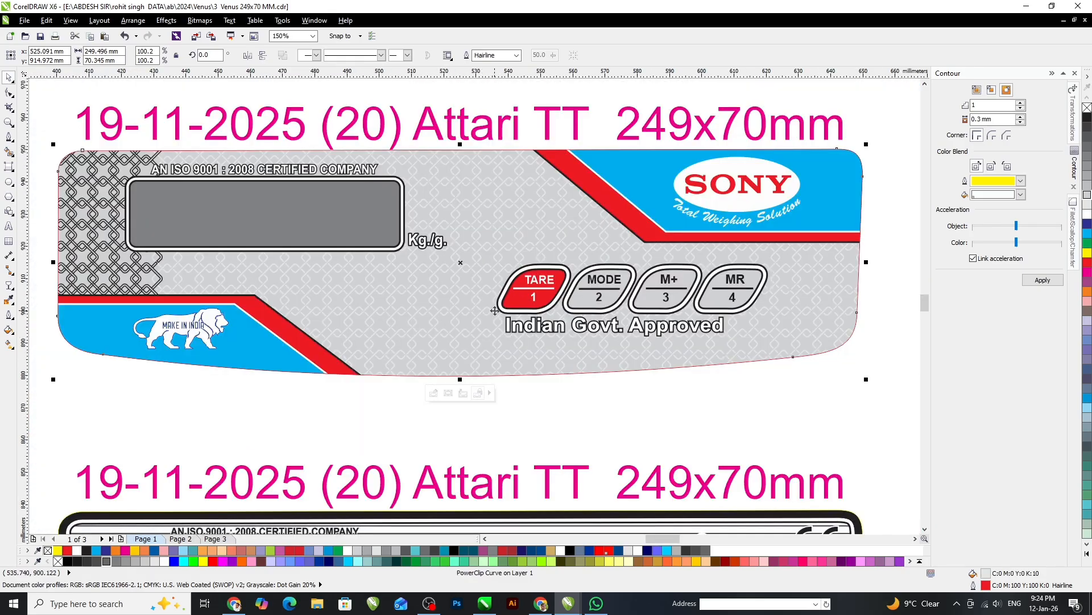
{"action": "key", "text": "ctrl+z"}
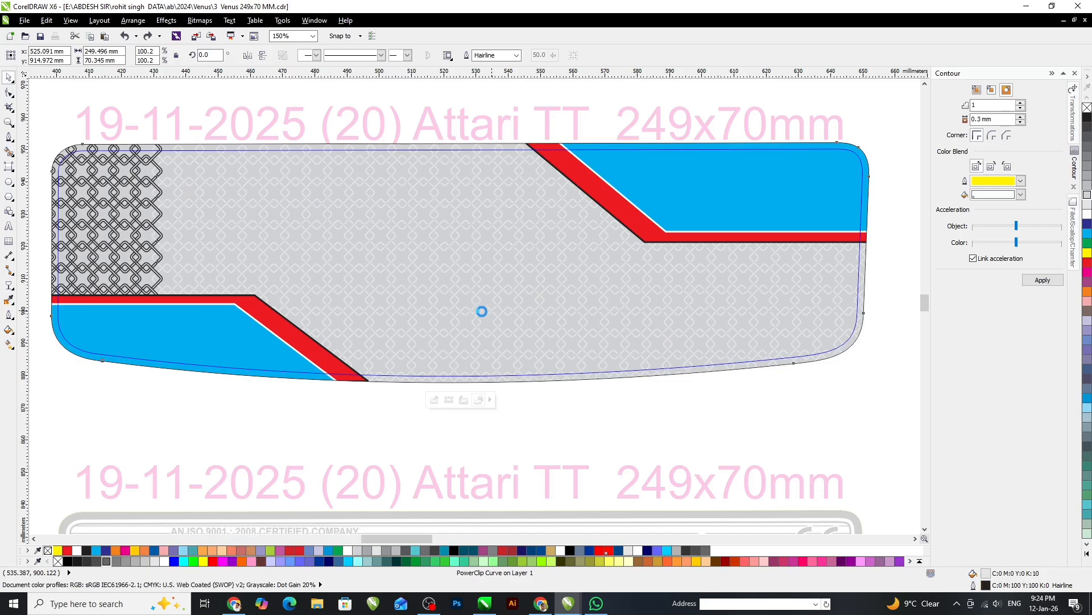
Give the dark pattern pieces at the second panel's left end a 10% black fill and 20% black outline, staying in the nested contents.
{"action": "scroll", "coordinate": [554, 309], "scroll_direction": "down", "scroll_amount": 1}
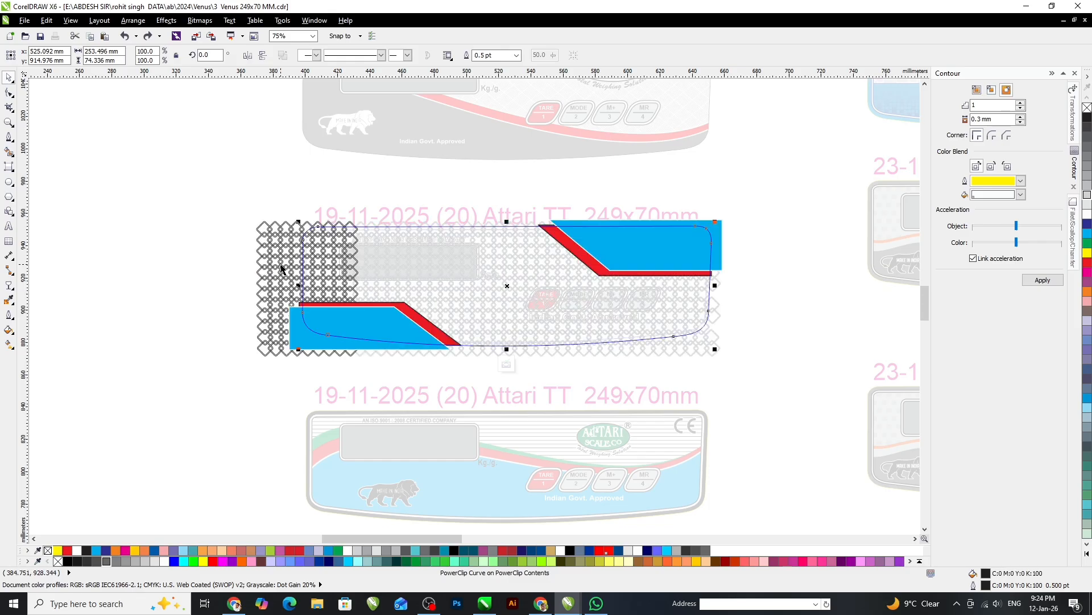
{"action": "left_click", "coordinate": [268, 269]}
{"action": "left_click_drag", "start_coordinate": [204, 195], "coordinate": [384, 387]}
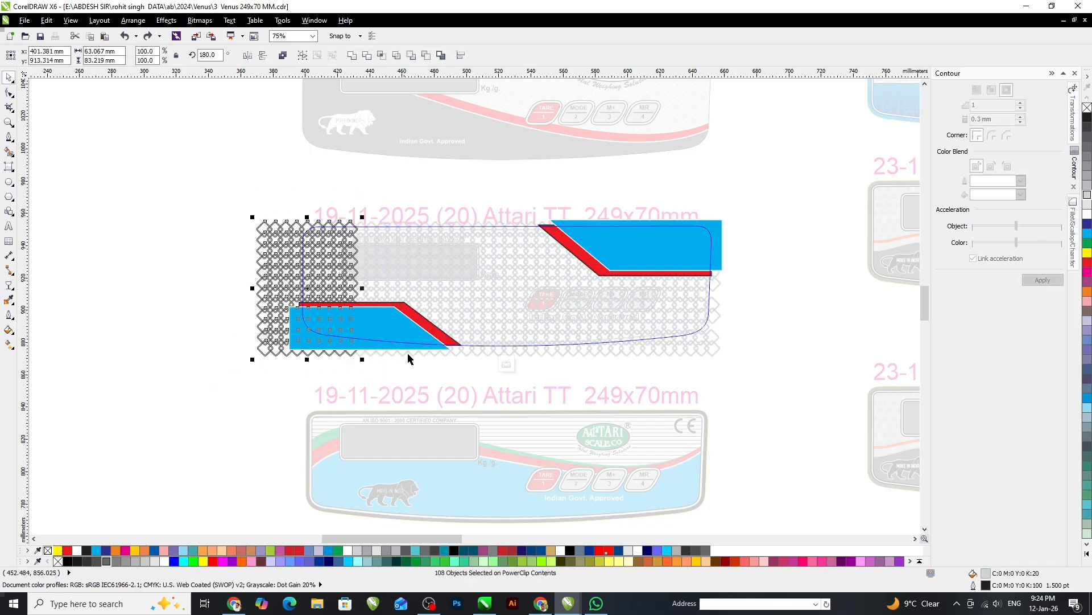
{"action": "left_click", "coordinate": [1087, 206]}
{"action": "right_click", "coordinate": [1087, 196]}
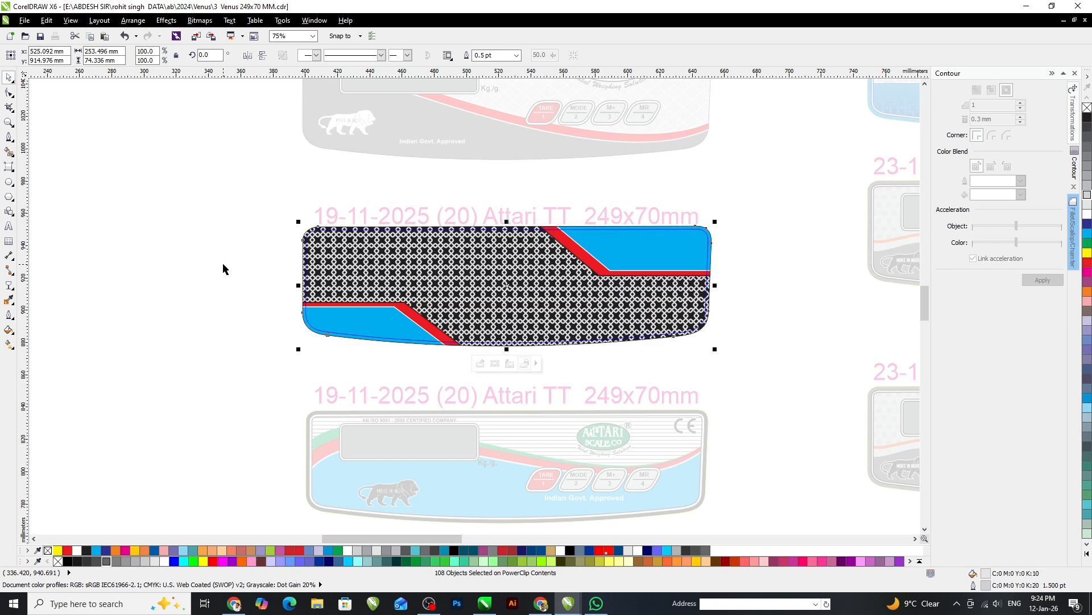
{"action": "key", "text": "ctrl+z"}
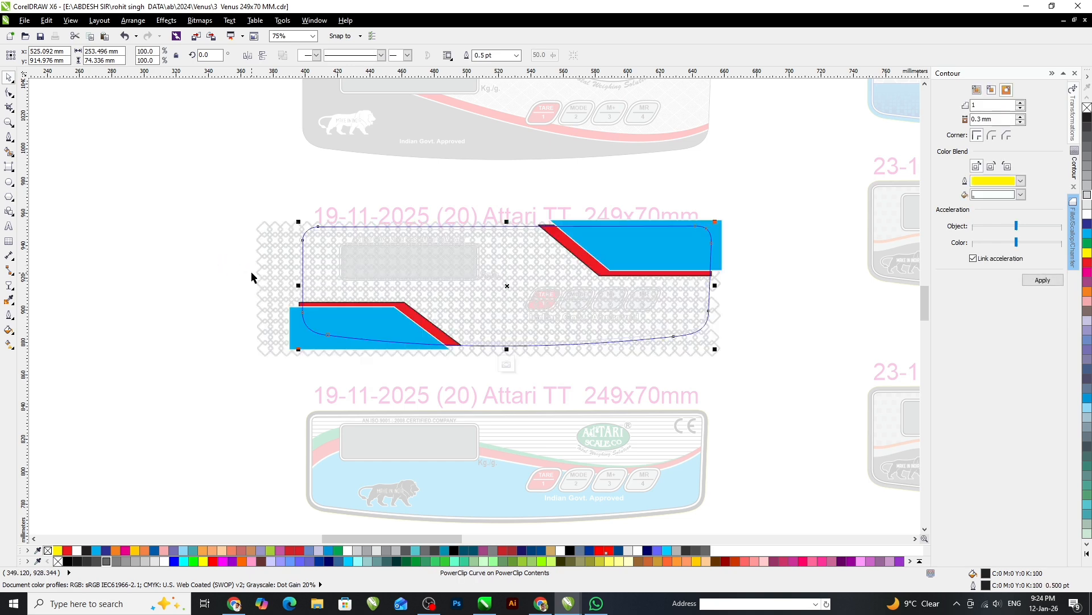
{"action": "left_click_drag", "start_coordinate": [214, 223], "coordinate": [471, 271]}
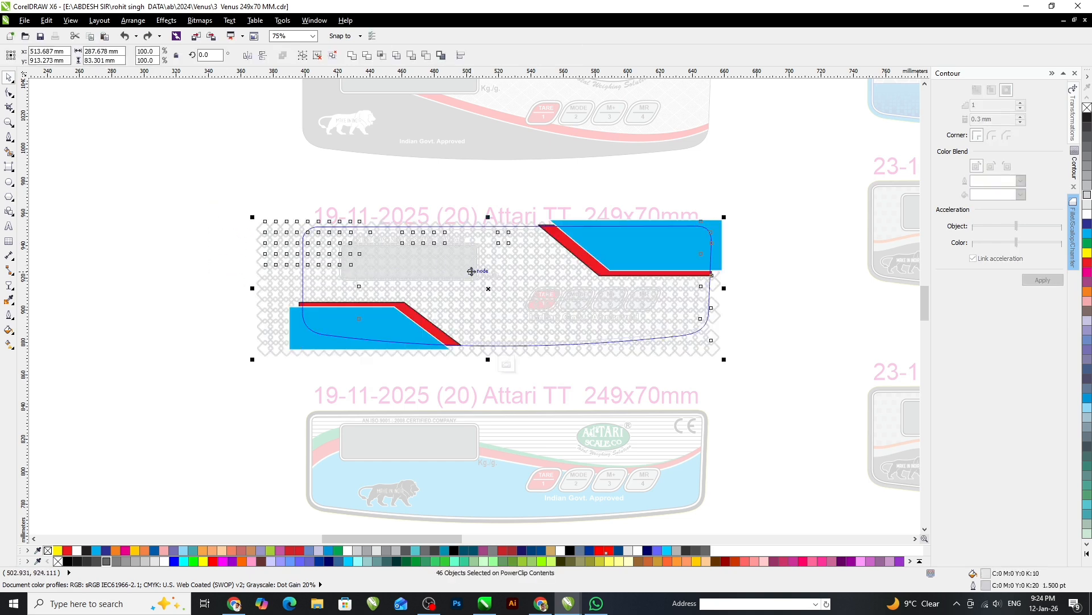
{"action": "key", "text": "Delete"}
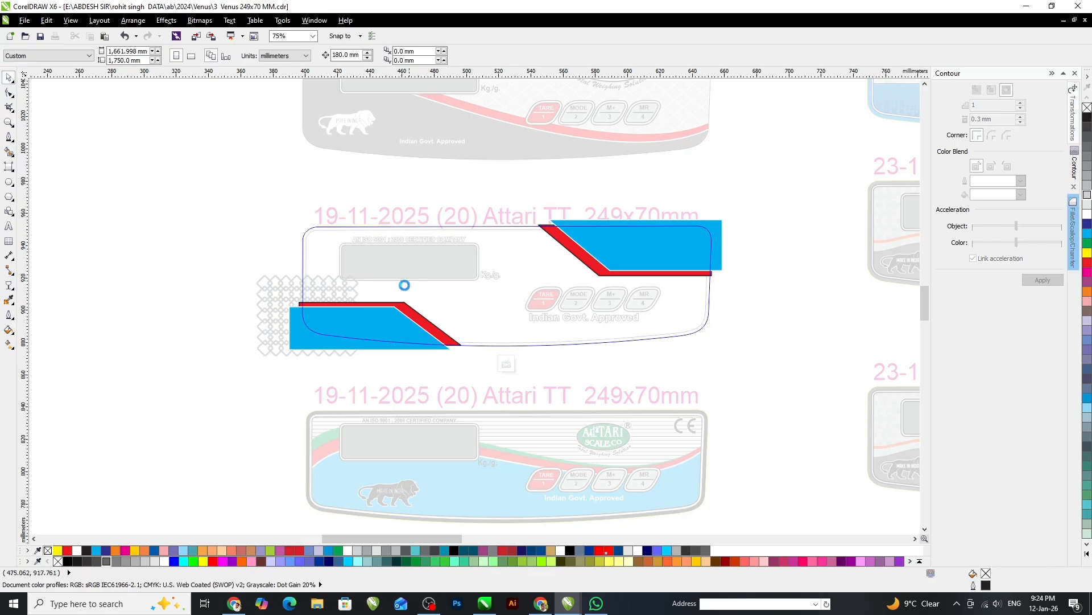
{"action": "key", "text": "ctrl+z"}
Delete the loose pattern pieces overlapping the main diamond pattern at the second panel's left end.
{"action": "left_click_drag", "start_coordinate": [228, 221], "coordinate": [280, 333]}
{"action": "left_click_drag", "start_coordinate": [197, 185], "coordinate": [431, 376]}
Try 10%, 30% and 20% black fills on the background shape behind the pattern, and settle on white.
{"action": "left_click", "coordinate": [430, 279]}
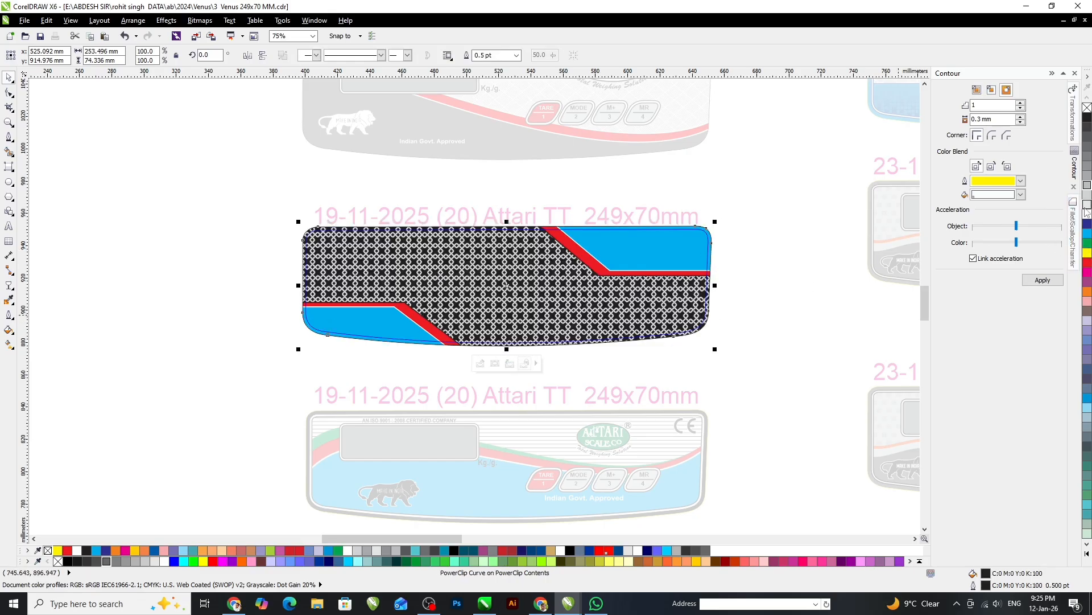
{"action": "left_click", "coordinate": [1087, 206]}
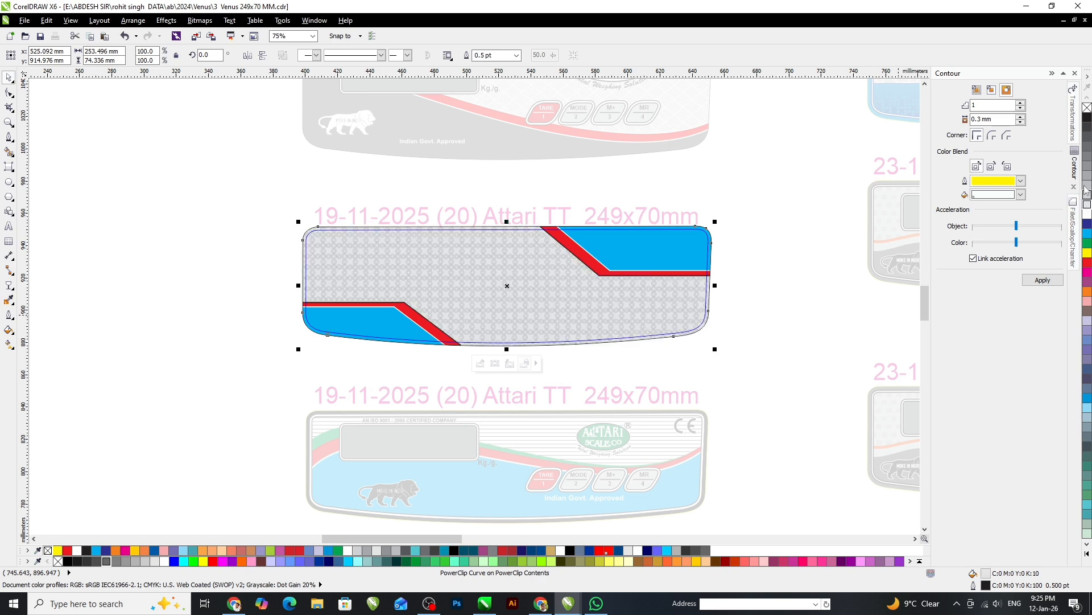
{"action": "left_click", "coordinate": [1085, 182]}
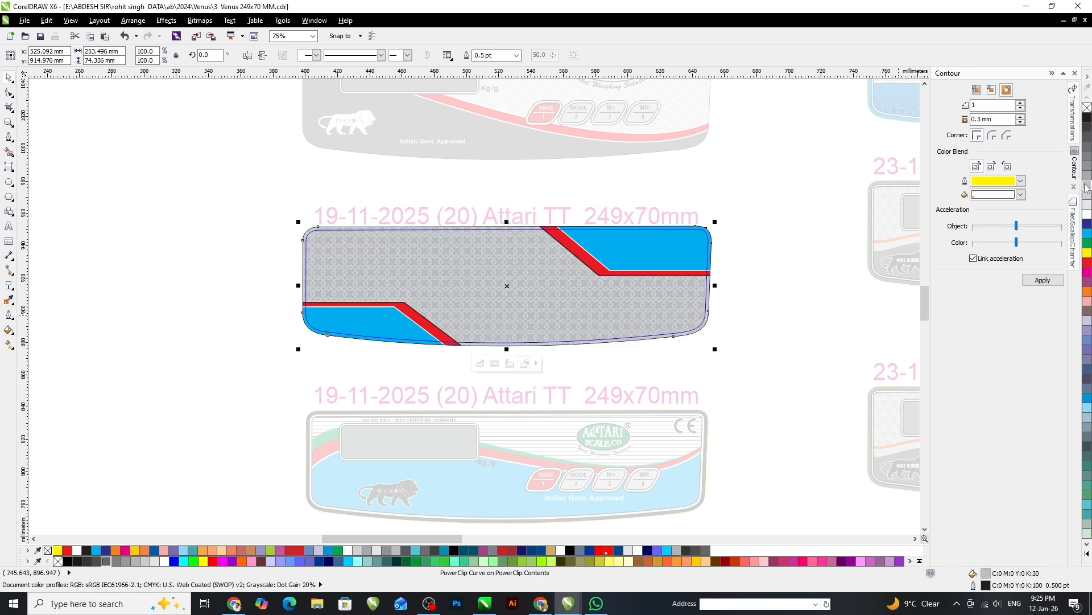
{"action": "left_click", "coordinate": [1087, 194]}
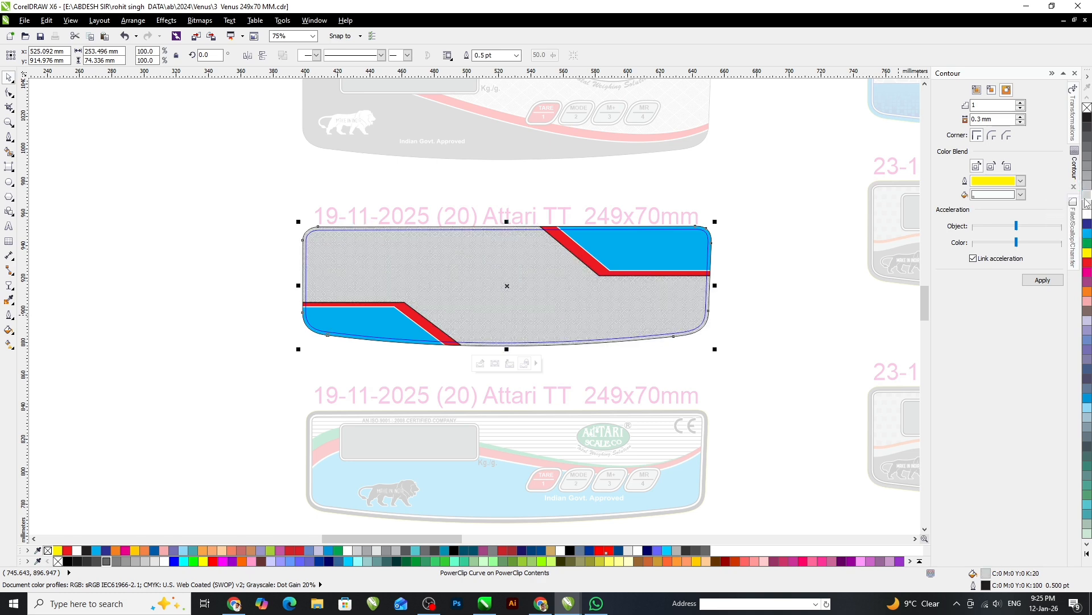
{"action": "left_click", "coordinate": [1088, 206]}
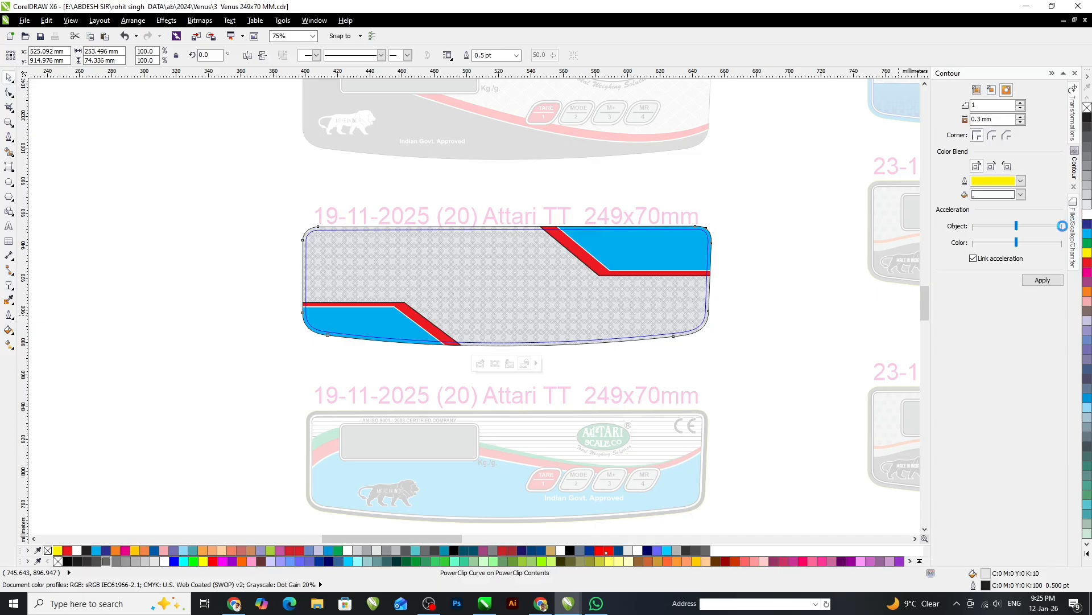
{"action": "left_click", "coordinate": [1087, 214]}
{"action": "scroll", "coordinate": [526, 295], "scroll_direction": "up", "scroll_amount": 4}
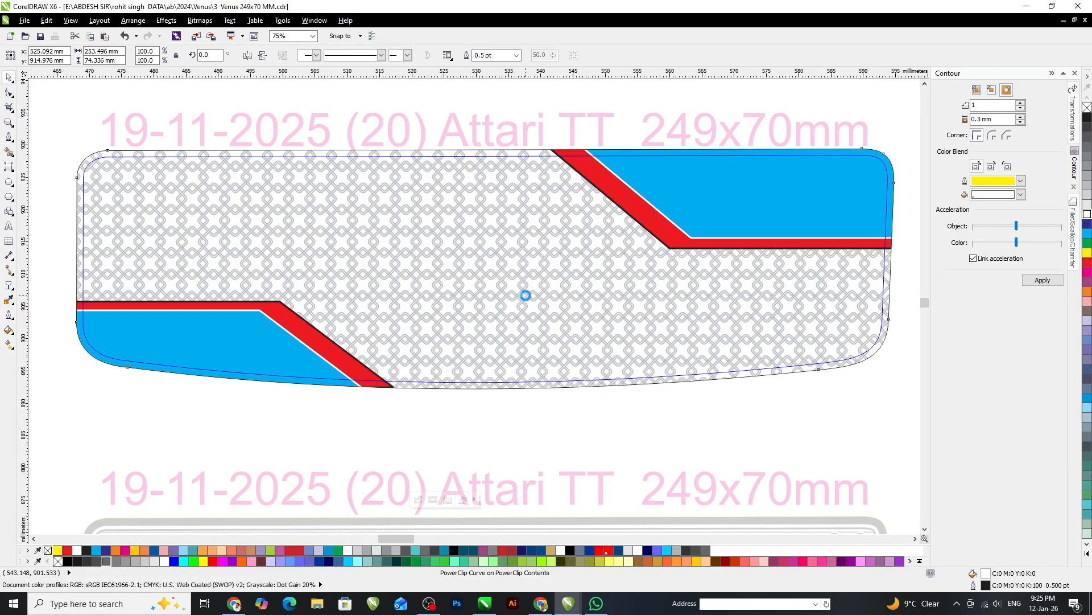
Give the grouped diamond pattern a 40% black fill with no outline and finish editing the second panel's contents.
{"action": "scroll", "coordinate": [525, 295], "scroll_direction": "down", "scroll_amount": 2}
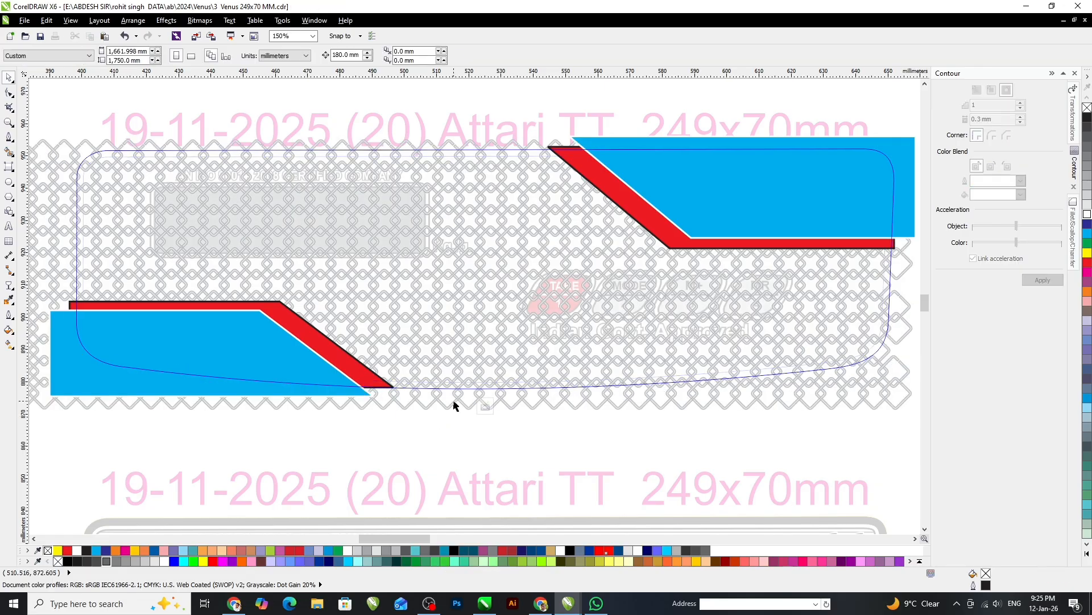
{"action": "left_click", "coordinate": [354, 262]}
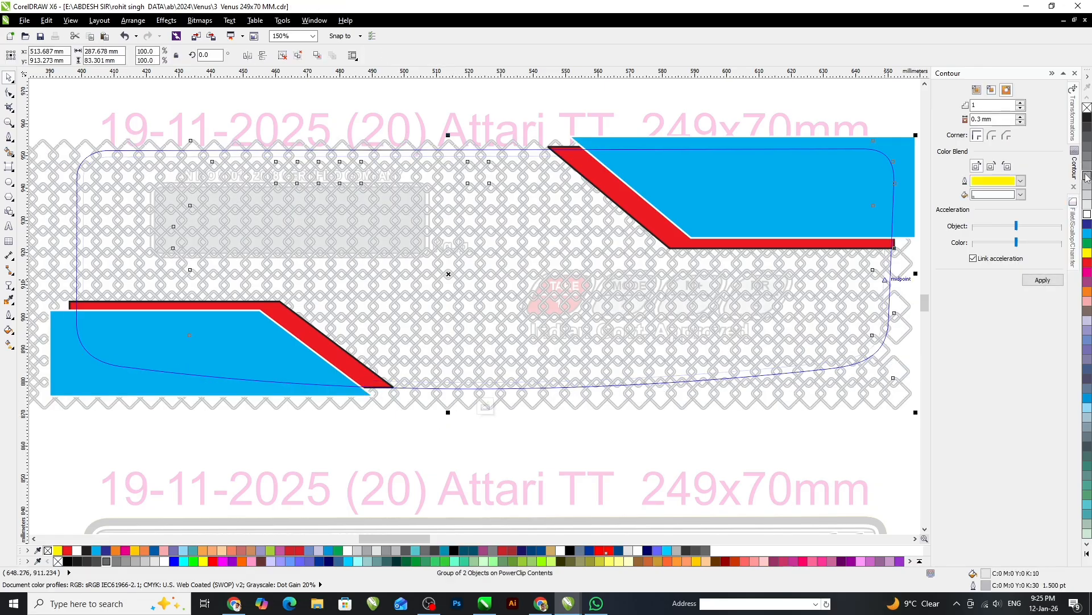
{"action": "right_click", "coordinate": [1086, 214]}
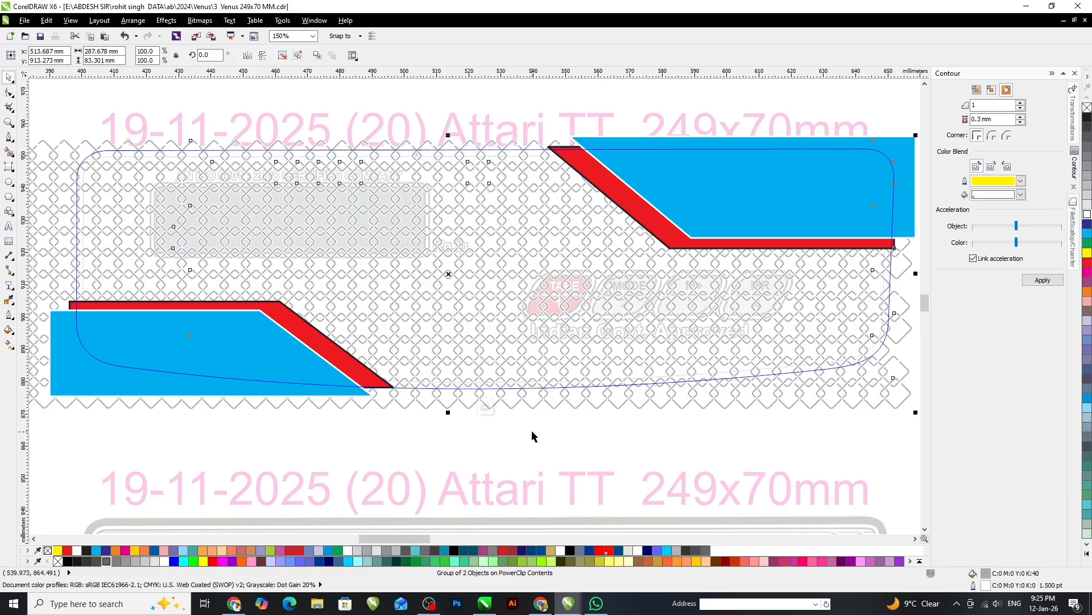
{"action": "scroll", "coordinate": [526, 397], "scroll_direction": "up", "scroll_amount": 3}
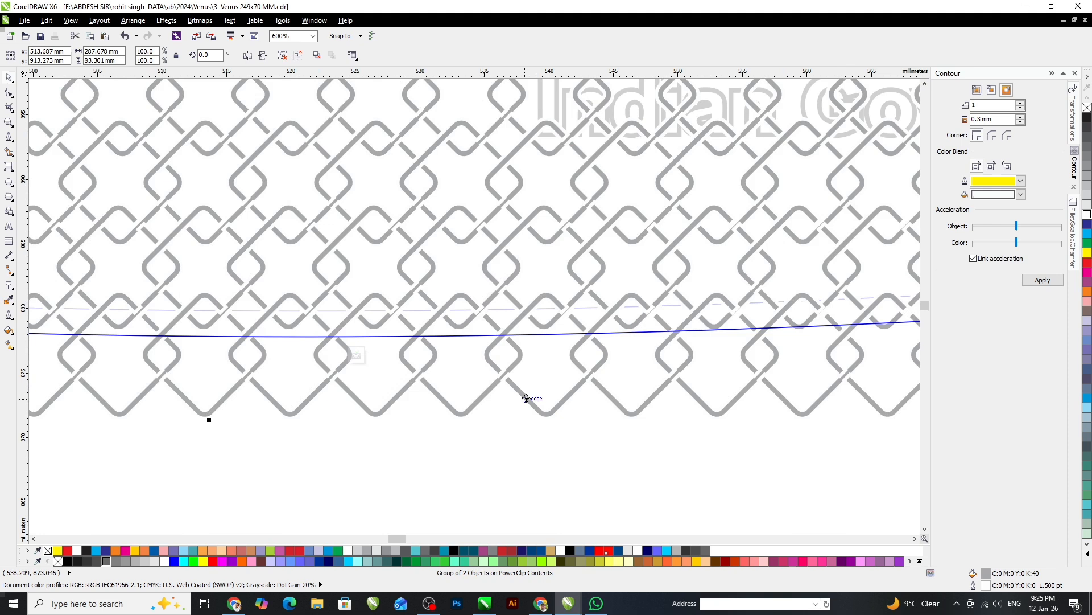
{"action": "scroll", "coordinate": [525, 397], "scroll_direction": "up", "scroll_amount": 1}
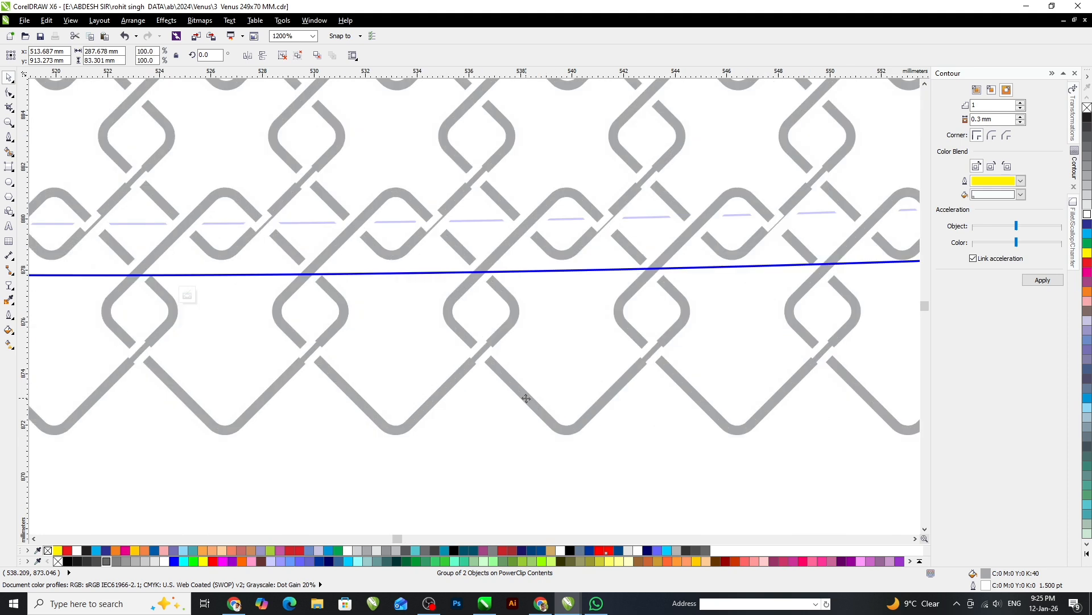
{"action": "right_click", "coordinate": [1087, 107]}
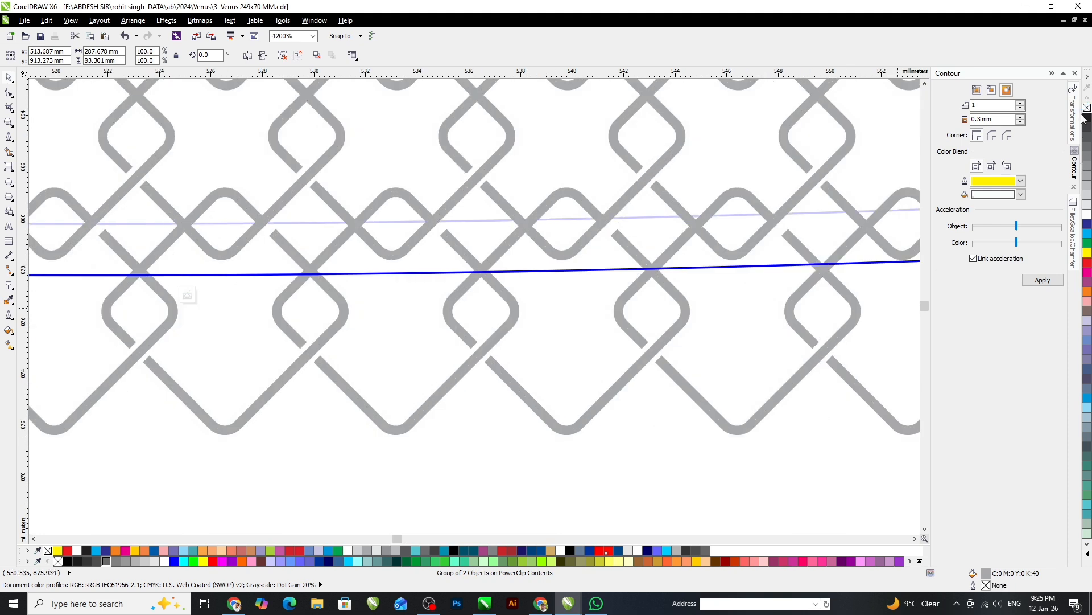
{"action": "scroll", "coordinate": [507, 331], "scroll_direction": "down", "scroll_amount": 1}
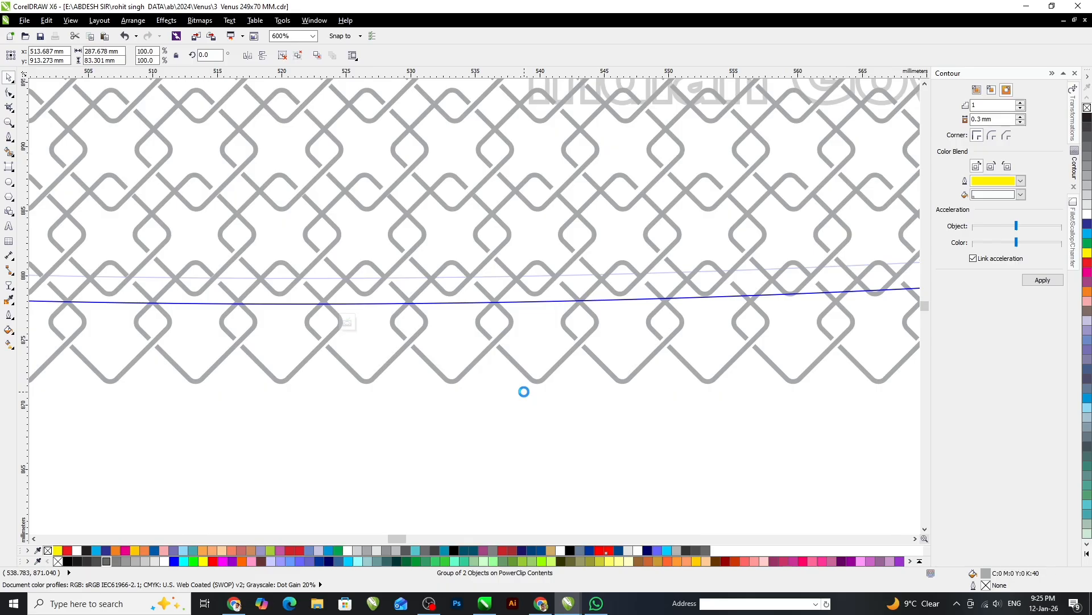
{"action": "left_click", "coordinate": [524, 392], "text": "ctrl"}
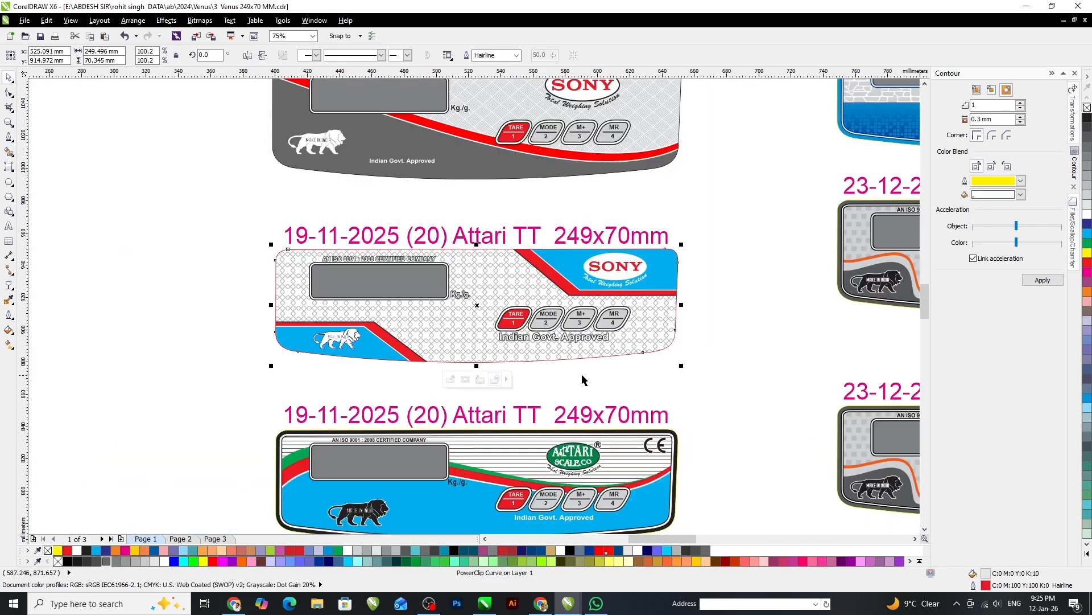
{"action": "left_click", "coordinate": [609, 374]}
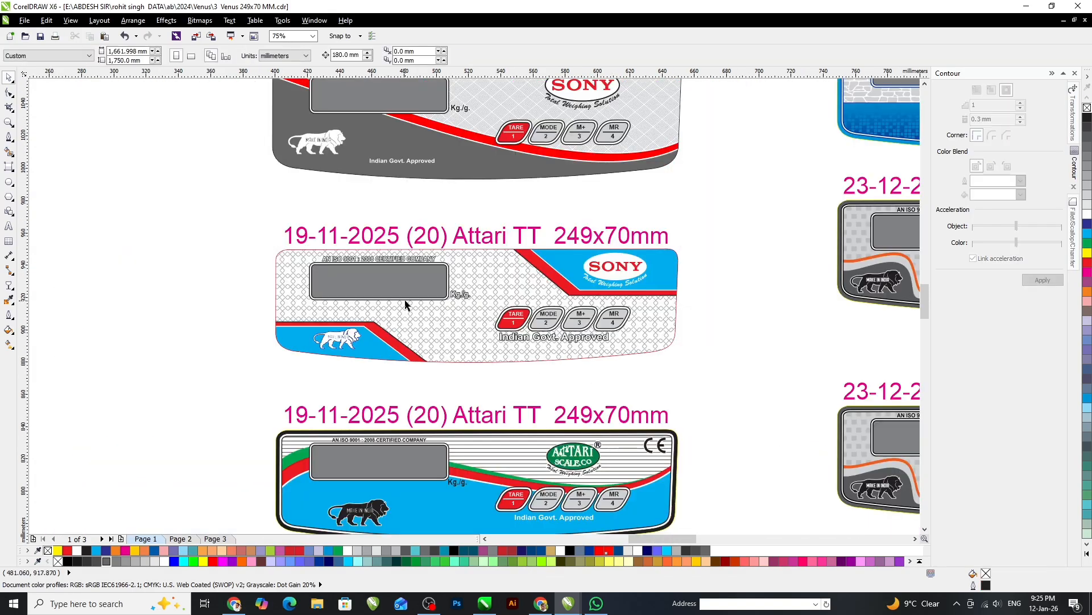
Set the "AN ISO 9001 : 2008 CERTIFIED COMPANY" line and the "Kg./g." label to black fill with white outline.
{"action": "scroll", "coordinate": [418, 287], "scroll_direction": "up", "scroll_amount": 4}
{"action": "left_click", "coordinate": [375, 136]}
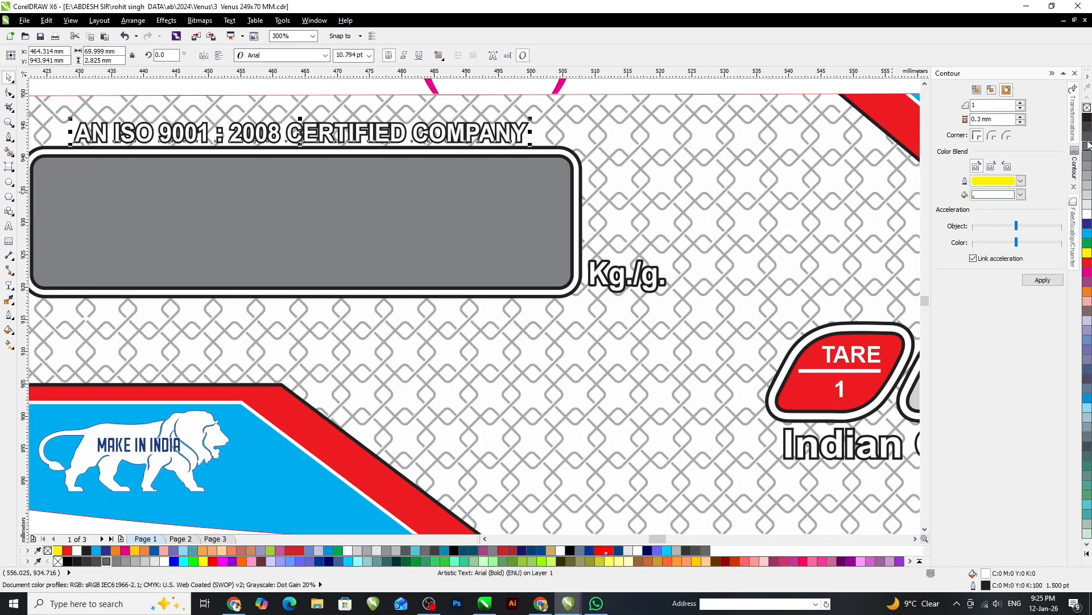
{"action": "right_click", "coordinate": [1087, 212]}
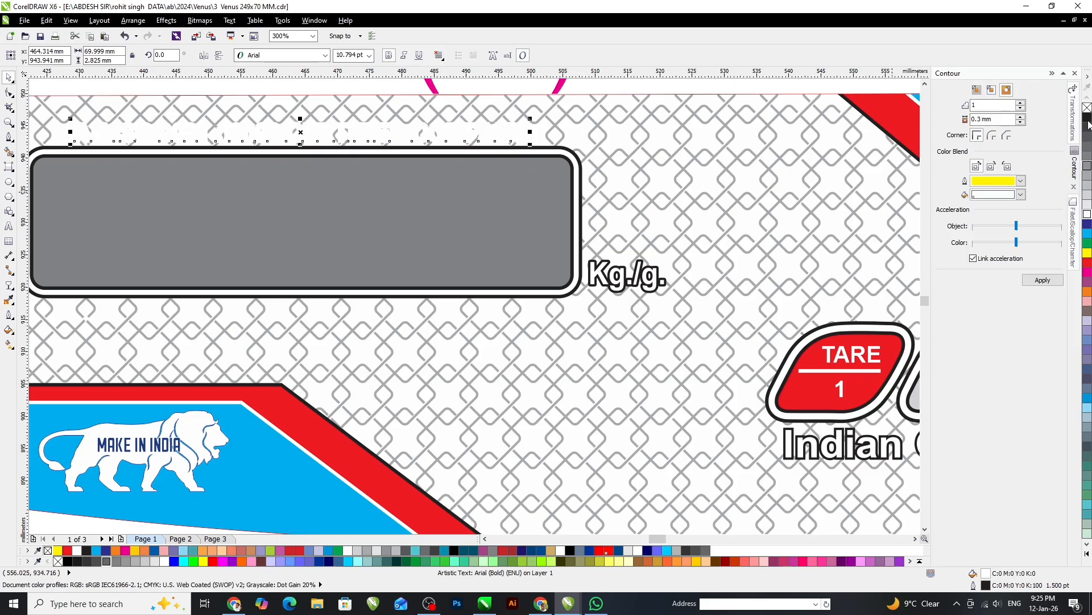
{"action": "left_click", "coordinate": [1087, 117]}
{"action": "left_click", "coordinate": [626, 278]}
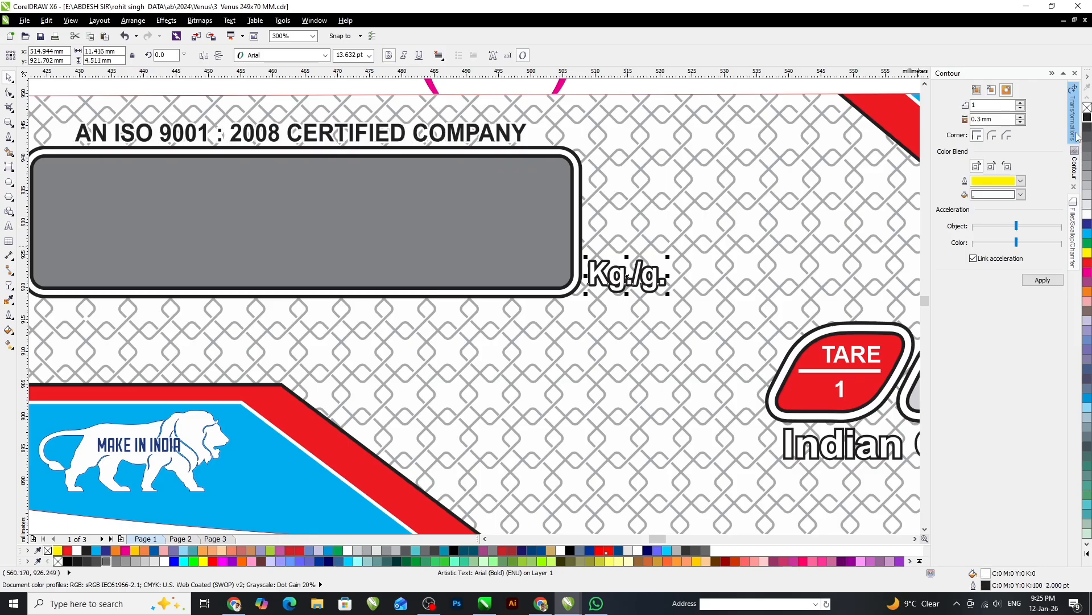
{"action": "right_click", "coordinate": [1087, 212]}
{"action": "left_click", "coordinate": [1087, 118]}
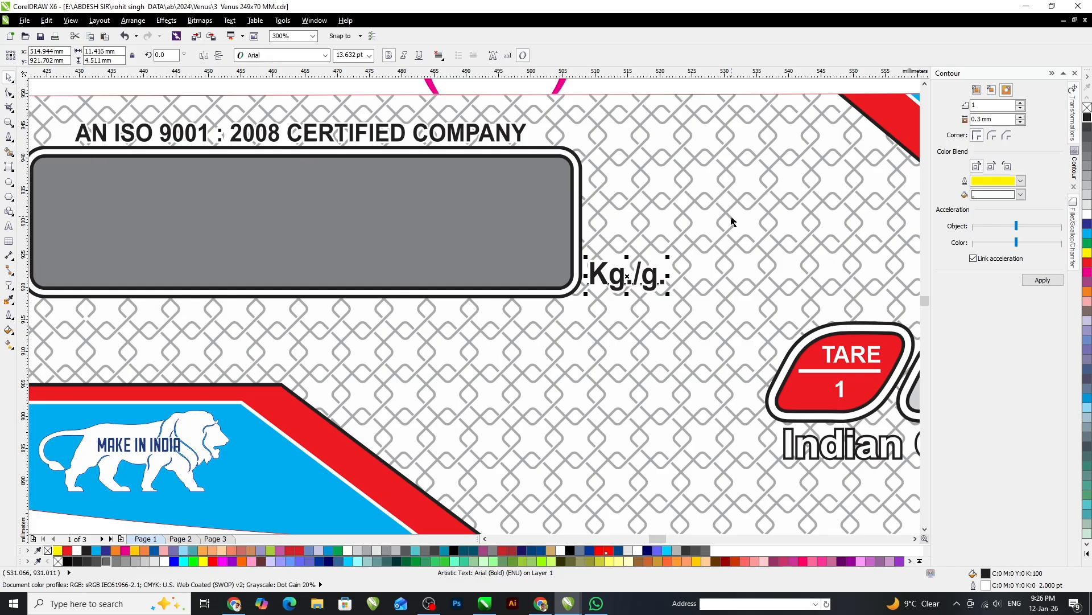
Set the "Indian Govt. Approved" lettering below the second panel's keys to black fill with white outline.
{"action": "scroll", "coordinate": [365, 305], "scroll_direction": "down", "scroll_amount": 4}
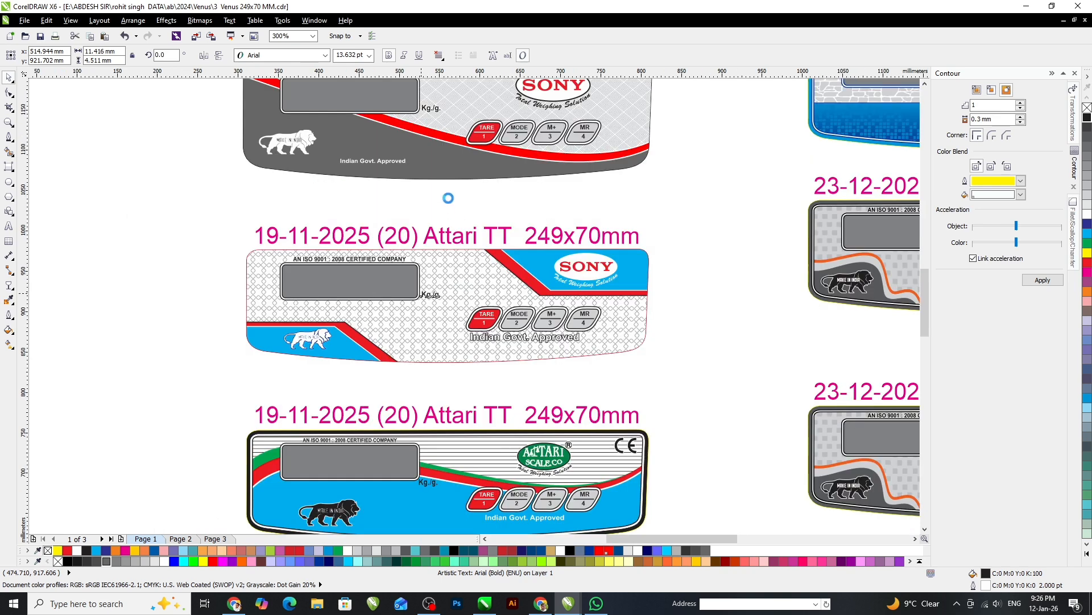
{"action": "scroll", "coordinate": [480, 311], "scroll_direction": "up", "scroll_amount": 3}
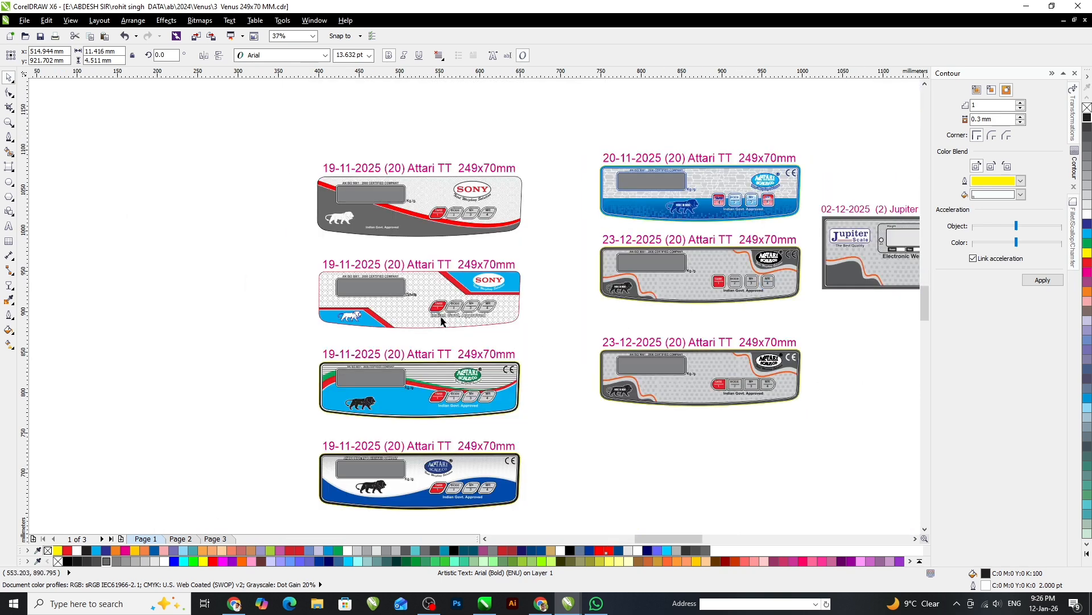
{"action": "scroll", "coordinate": [479, 311], "scroll_direction": "up", "scroll_amount": 3}
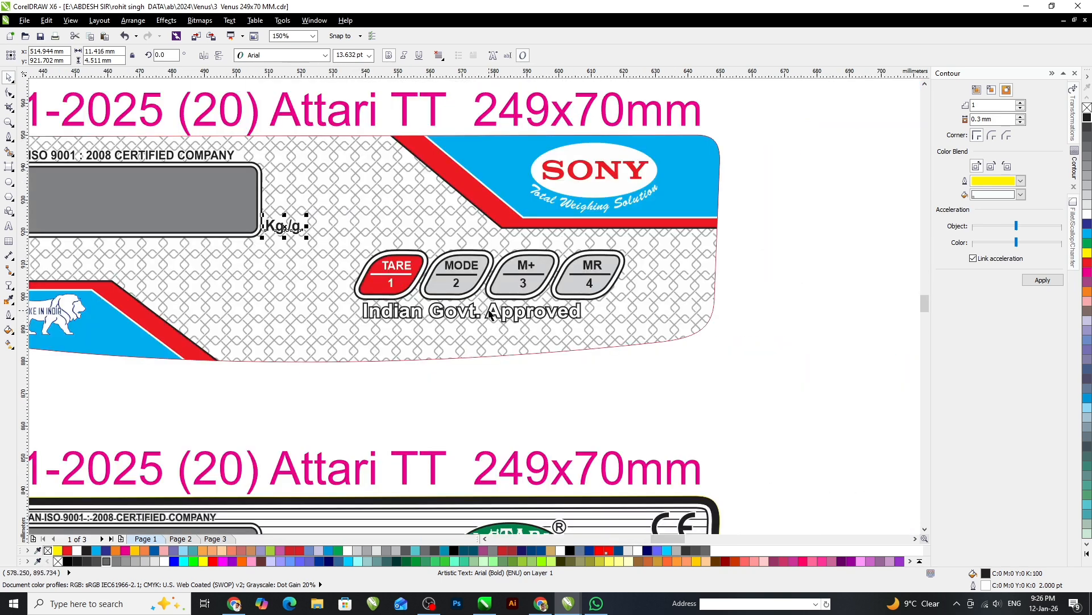
{"action": "left_click", "coordinate": [490, 313]}
{"action": "scroll", "coordinate": [490, 313], "scroll_direction": "up", "scroll_amount": 2}
{"action": "scroll", "coordinate": [489, 313], "scroll_direction": "up", "scroll_amount": 2}
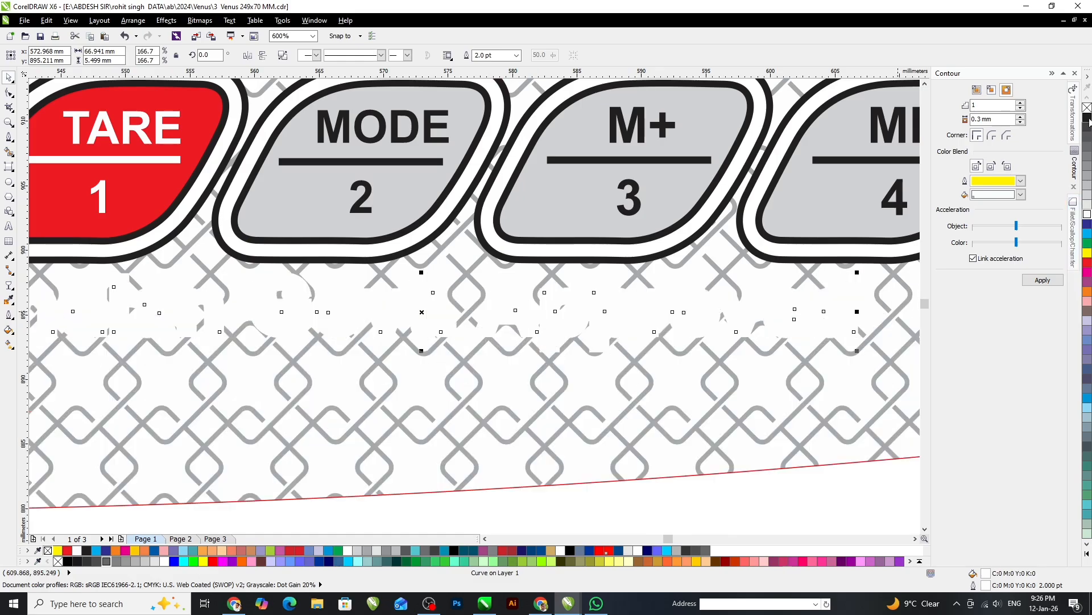
{"action": "left_click", "coordinate": [1087, 117]}
{"action": "scroll", "coordinate": [474, 260], "scroll_direction": "down", "scroll_amount": 4}
{"action": "scroll", "coordinate": [541, 147], "scroll_direction": "up", "scroll_amount": 2}
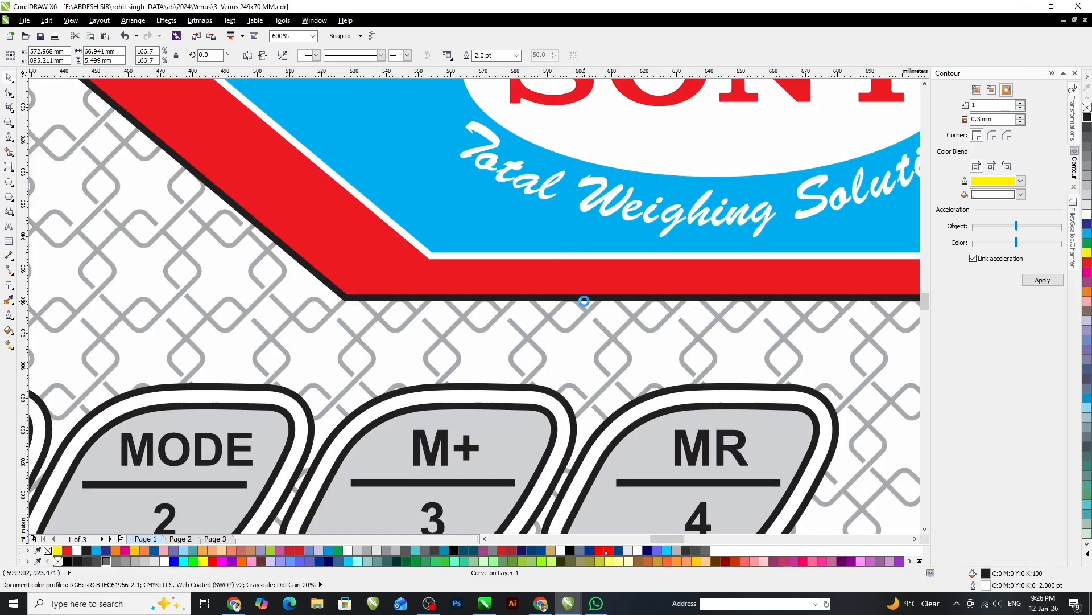
{"action": "scroll", "coordinate": [580, 296], "scroll_direction": "down", "scroll_amount": 3}
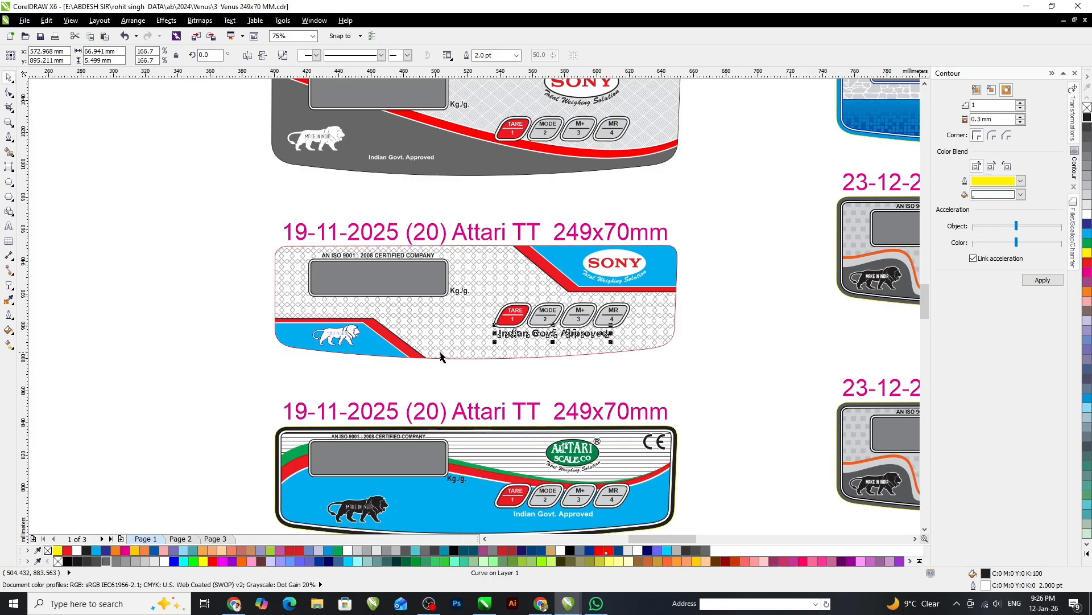
Place a copy of the second panel's SONY logo and tagline group on the blank area beside the third panel.
{"action": "scroll", "coordinate": [446, 437], "scroll_direction": "up", "scroll_amount": 1}
{"action": "scroll", "coordinate": [479, 263], "scroll_direction": "down", "scroll_amount": 1}
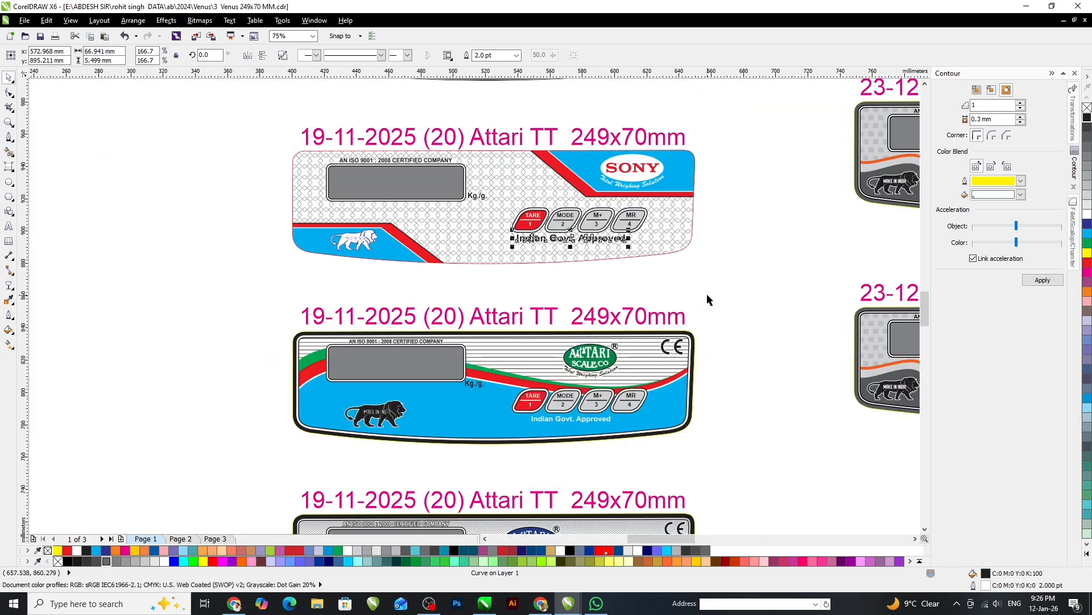
{"action": "left_click", "coordinate": [707, 294]}
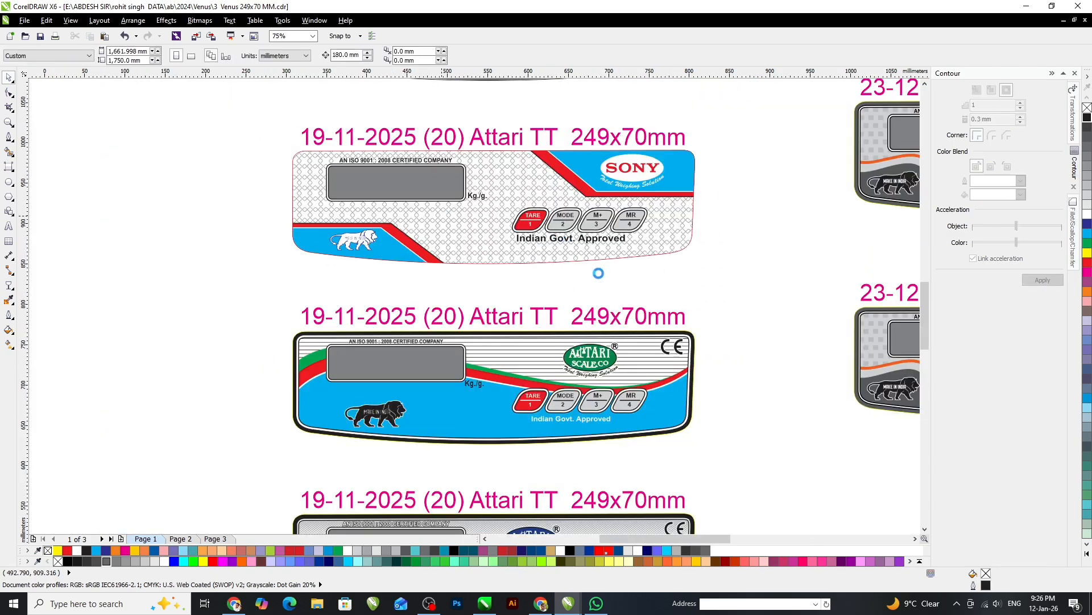
{"action": "scroll", "coordinate": [640, 287], "scroll_direction": "down", "scroll_amount": 1}
{"action": "scroll", "coordinate": [541, 298], "scroll_direction": "up", "scroll_amount": 1}
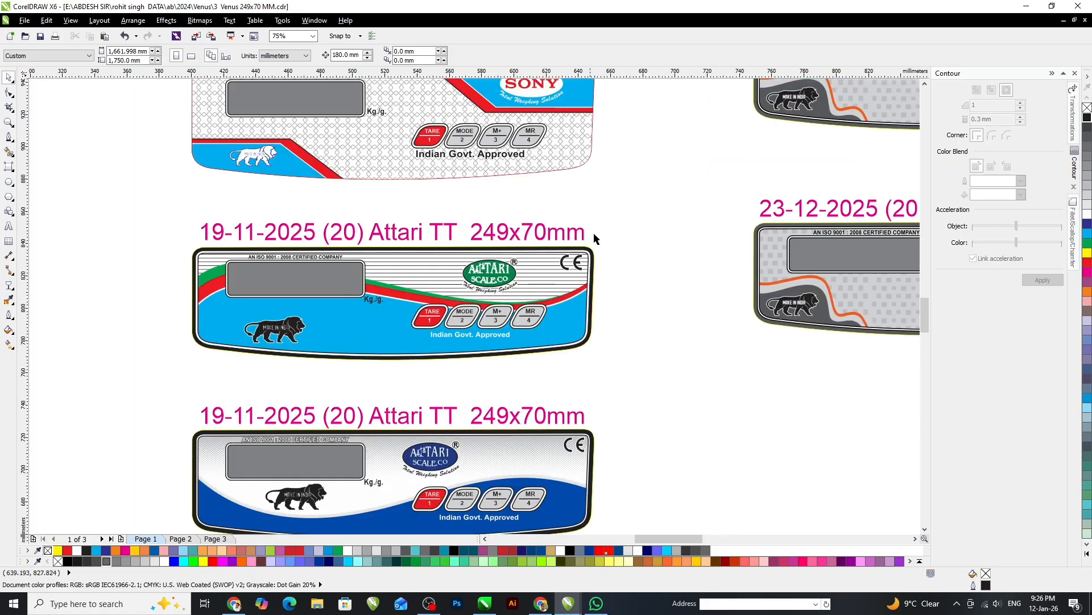
{"action": "left_click", "coordinate": [529, 89]}
{"action": "left_click_drag", "start_coordinate": [530, 88], "coordinate": [639, 215]}
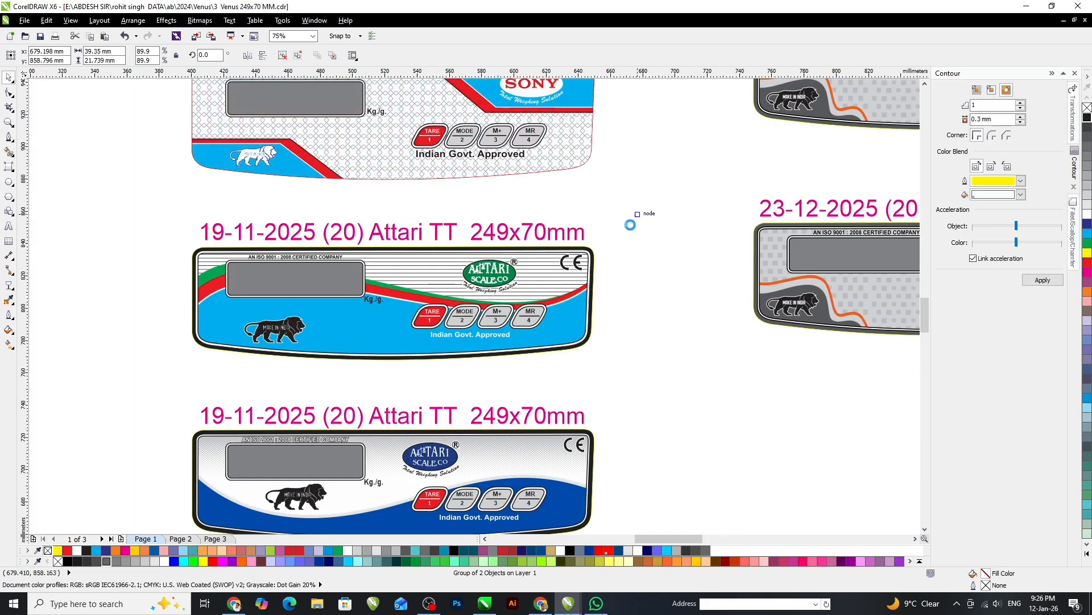
Delete the Attari Scale.co logo with its tagline and the CE mark from the third Attari TT panel.
{"action": "scroll", "coordinate": [566, 263], "scroll_direction": "up", "scroll_amount": 1}
{"action": "scroll", "coordinate": [562, 259], "scroll_direction": "up", "scroll_amount": 1}
{"action": "left_click", "coordinate": [257, 329]}
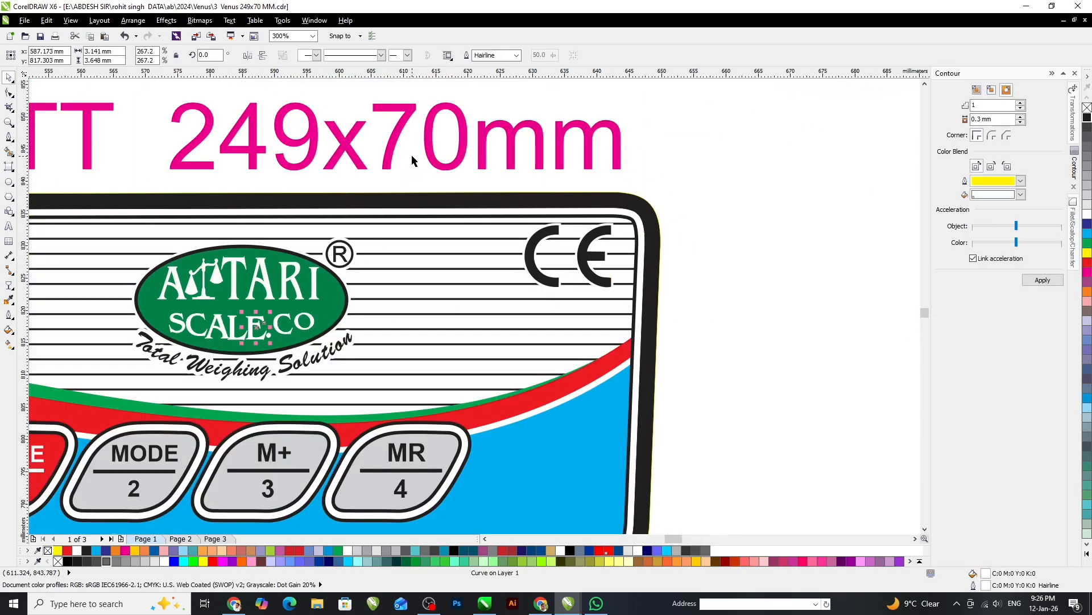
{"action": "left_click_drag", "start_coordinate": [411, 175], "coordinate": [61, 389]}
{"action": "key", "text": "Delete"}
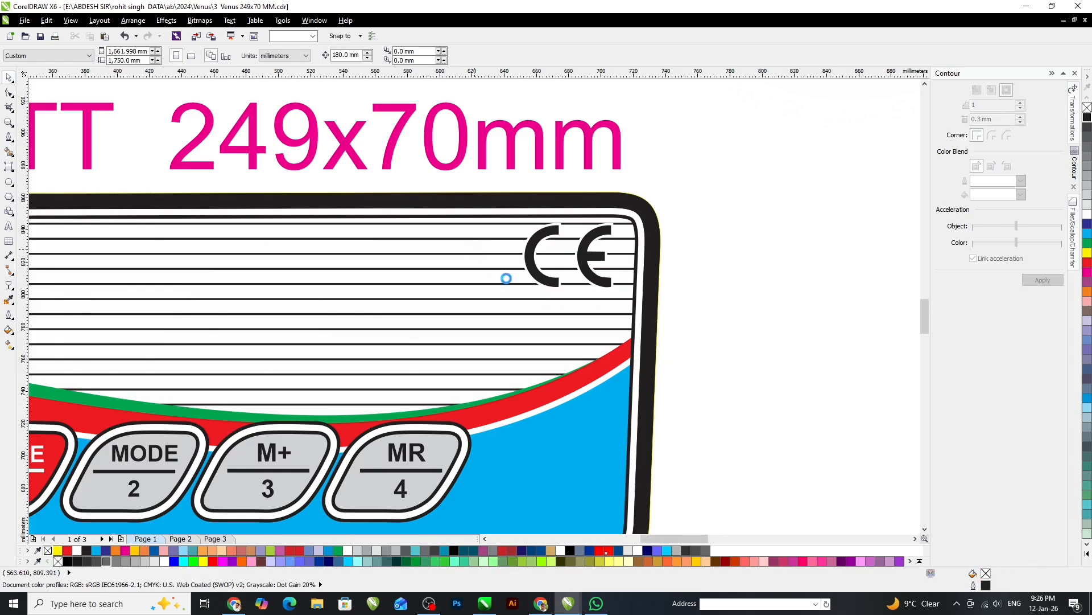
{"action": "scroll", "coordinate": [473, 247], "scroll_direction": "down", "scroll_amount": 2}
{"action": "left_click_drag", "start_coordinate": [602, 226], "coordinate": [404, 289]}
{"action": "key", "text": "Delete"}
Move the copied SONY logo group onto the third panel's striped area above the keys.
{"action": "left_click", "coordinate": [562, 196]}
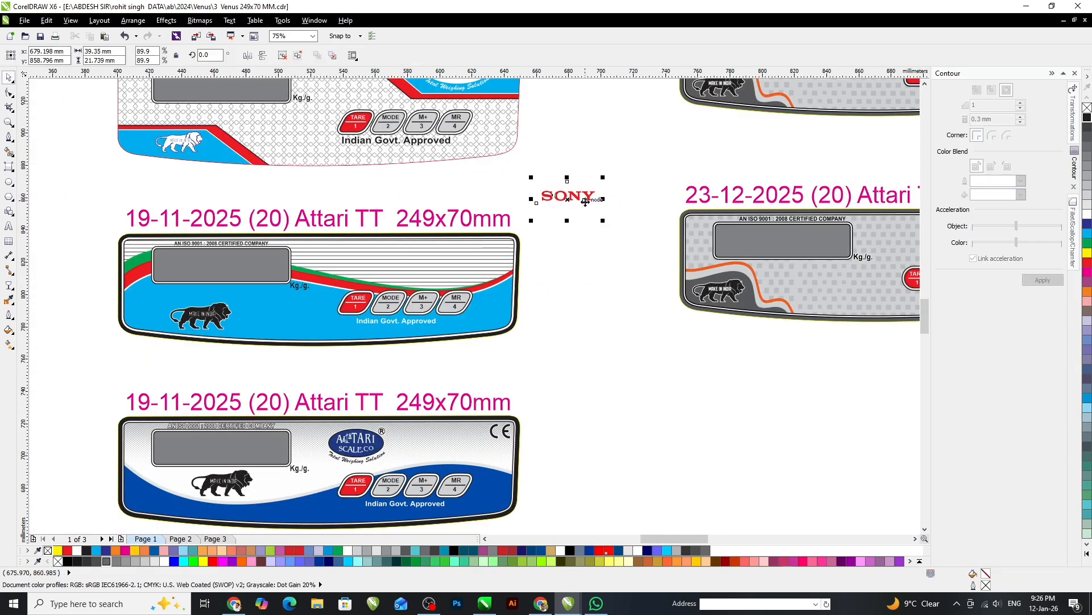
{"action": "left_click_drag", "start_coordinate": [585, 202], "coordinate": [448, 265]}
{"action": "scroll", "coordinate": [431, 276], "scroll_direction": "up", "scroll_amount": 1}
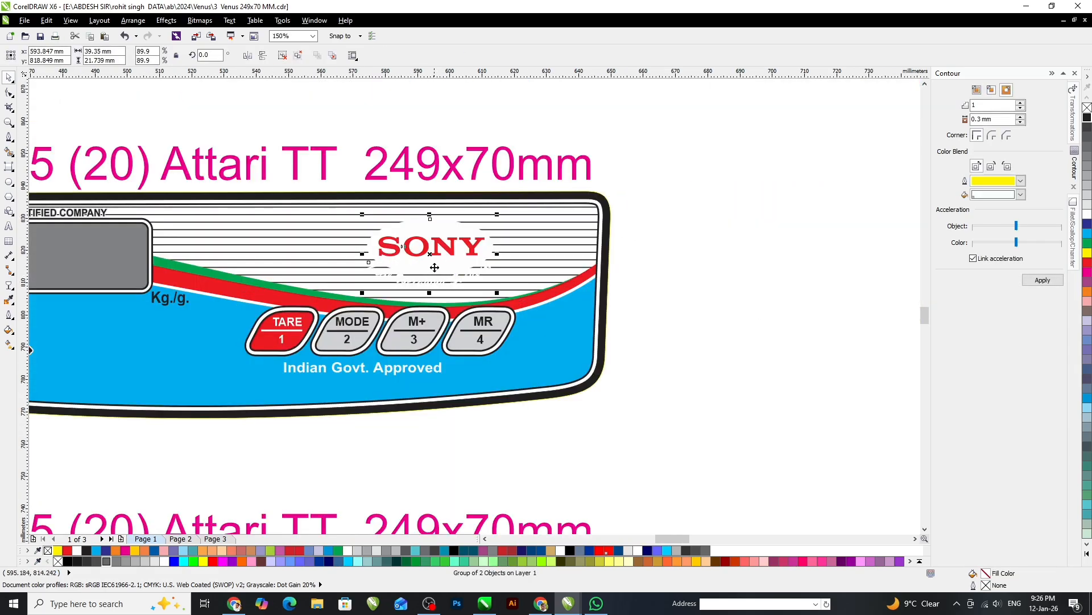
{"action": "scroll", "coordinate": [434, 268], "scroll_direction": "up", "scroll_amount": 1}
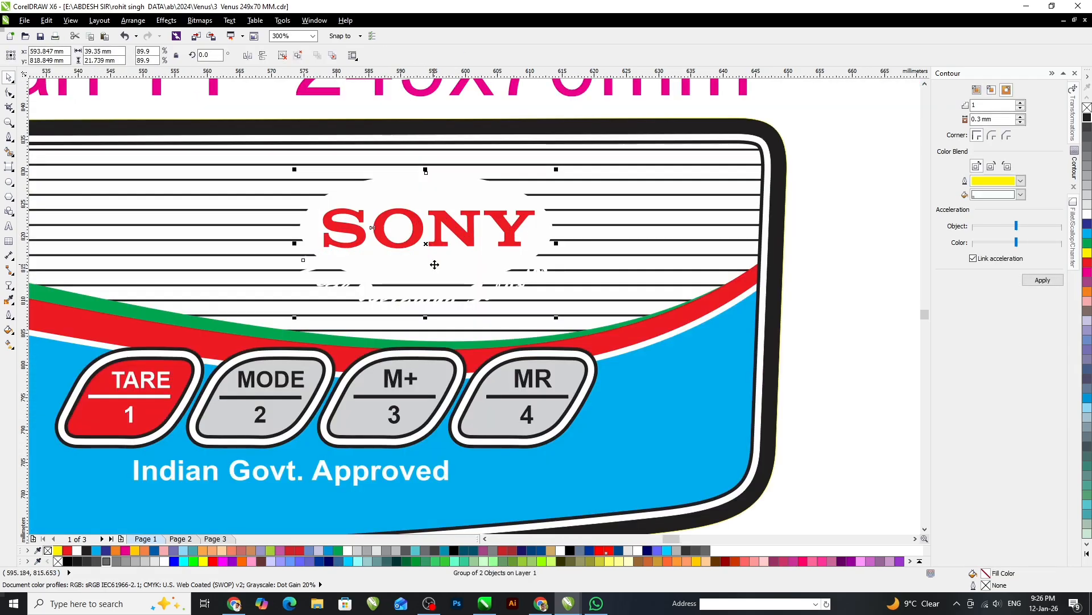
Give the third panel's "Total Weighing Solution" tagline a black fill and a 2 pt white outline.
{"action": "left_click", "coordinate": [346, 291], "text": "ctrl"}
{"action": "left_click", "coordinate": [857, 243]}
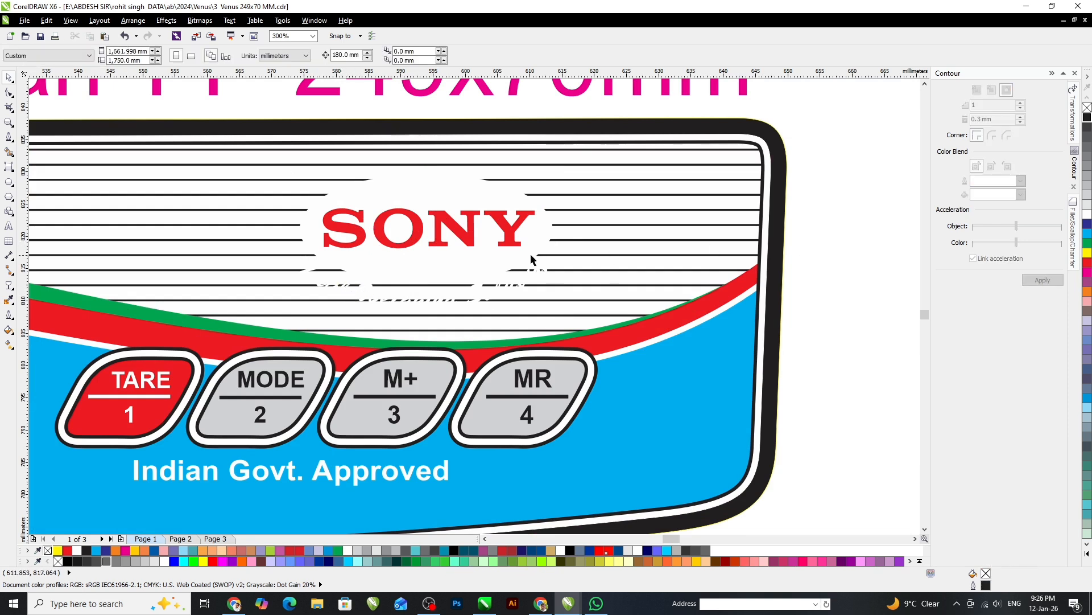
{"action": "left_click", "coordinate": [541, 273], "text": "ctrl"}
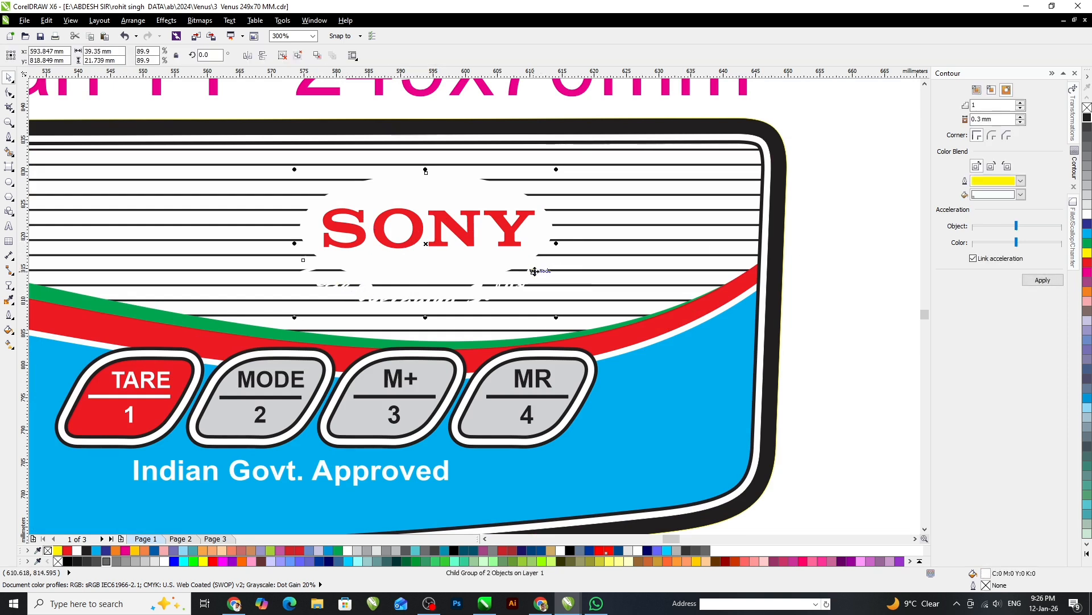
{"action": "left_click", "coordinate": [538, 271], "text": "ctrl"}
{"action": "left_click", "coordinate": [1087, 117]}
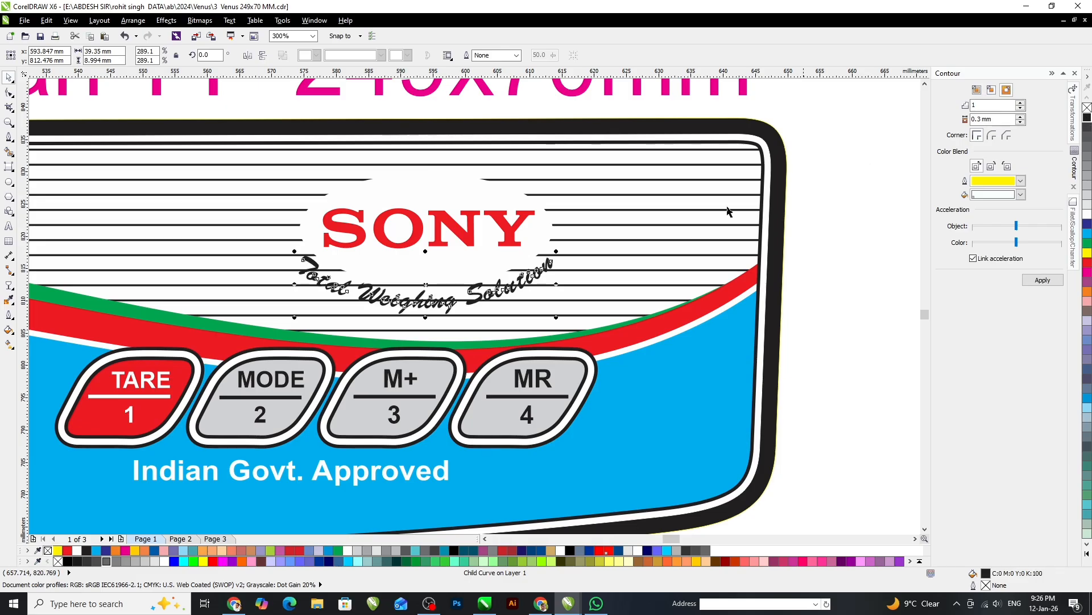
{"action": "scroll", "coordinate": [365, 302], "scroll_direction": "up", "scroll_amount": 2}
{"action": "key", "text": "F12"}
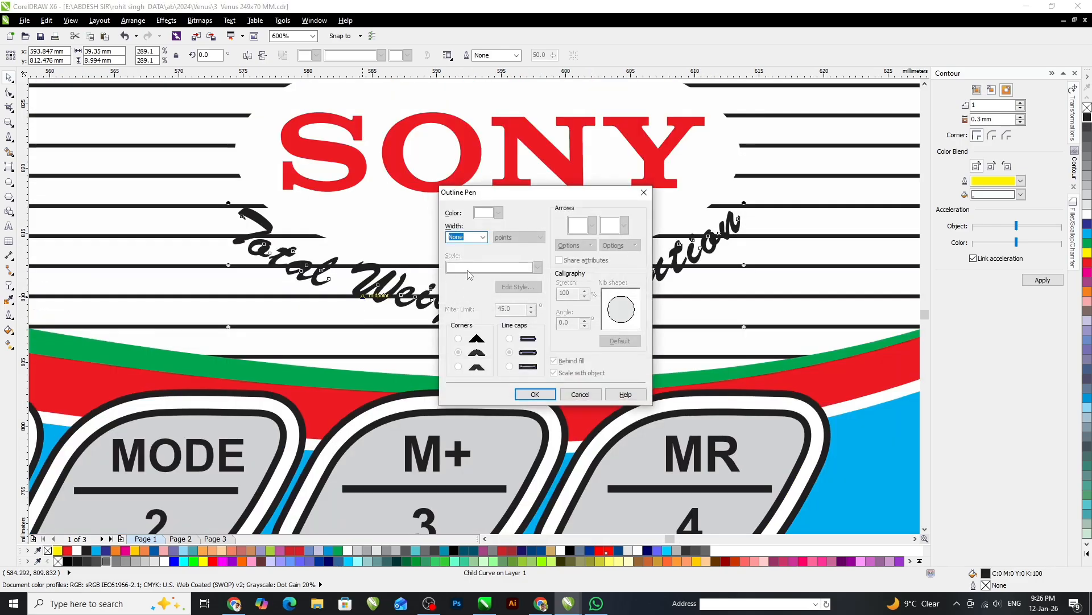
{"action": "type", "text": "2"}
{"action": "key", "text": "Return"}
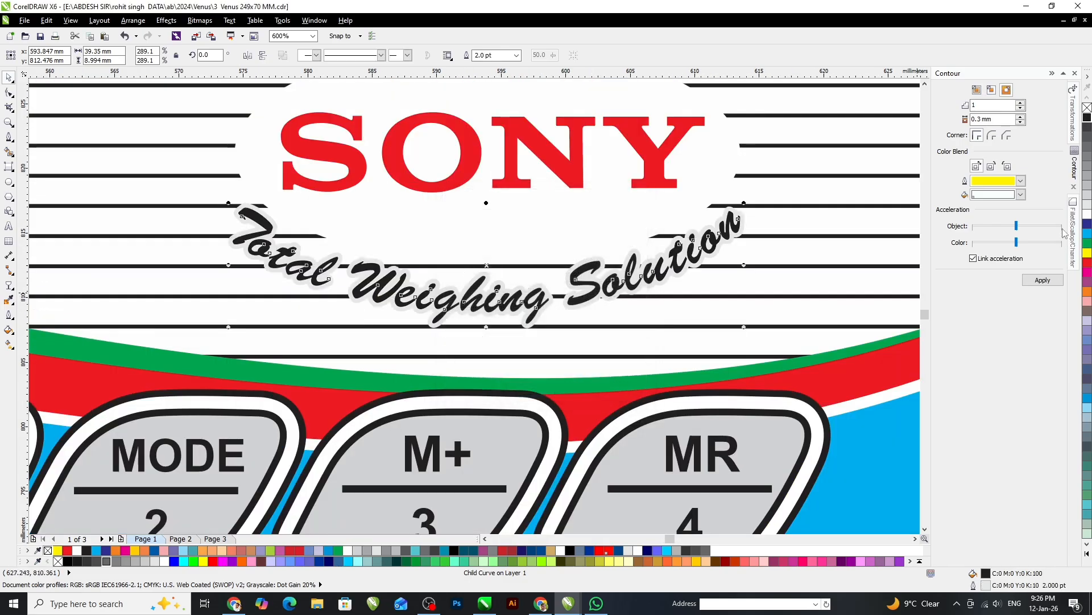
{"action": "scroll", "coordinate": [490, 268], "scroll_direction": "down", "scroll_amount": 2}
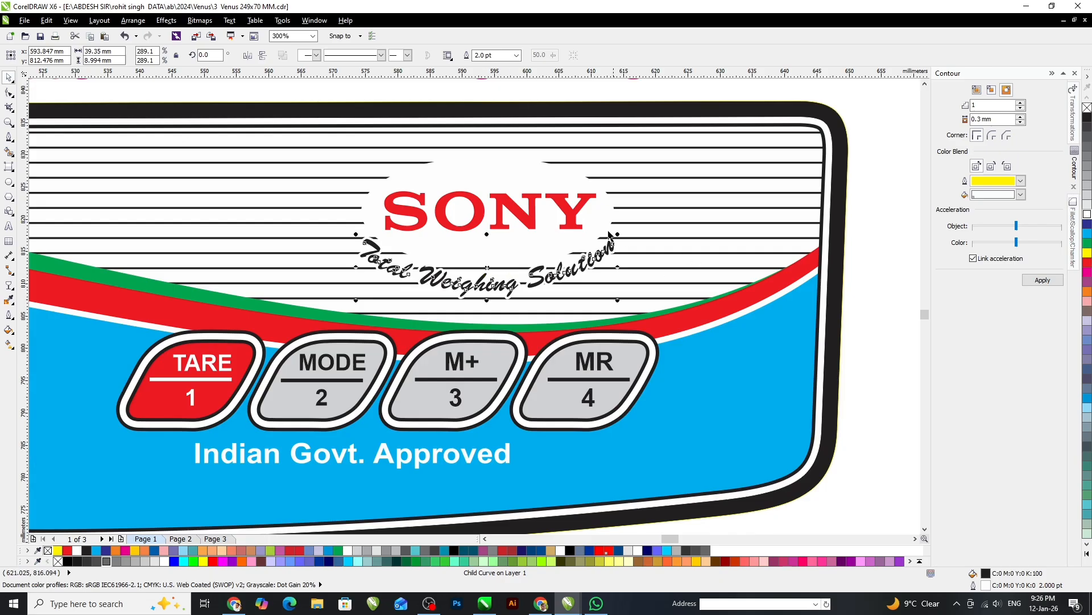
Add a 1.5 pt black outline to the white ellipse behind the third panel's SONY lettering.
{"action": "left_click", "coordinate": [526, 164], "text": "ctrl"}
{"action": "left_click", "coordinate": [527, 163], "text": "ctrl"}
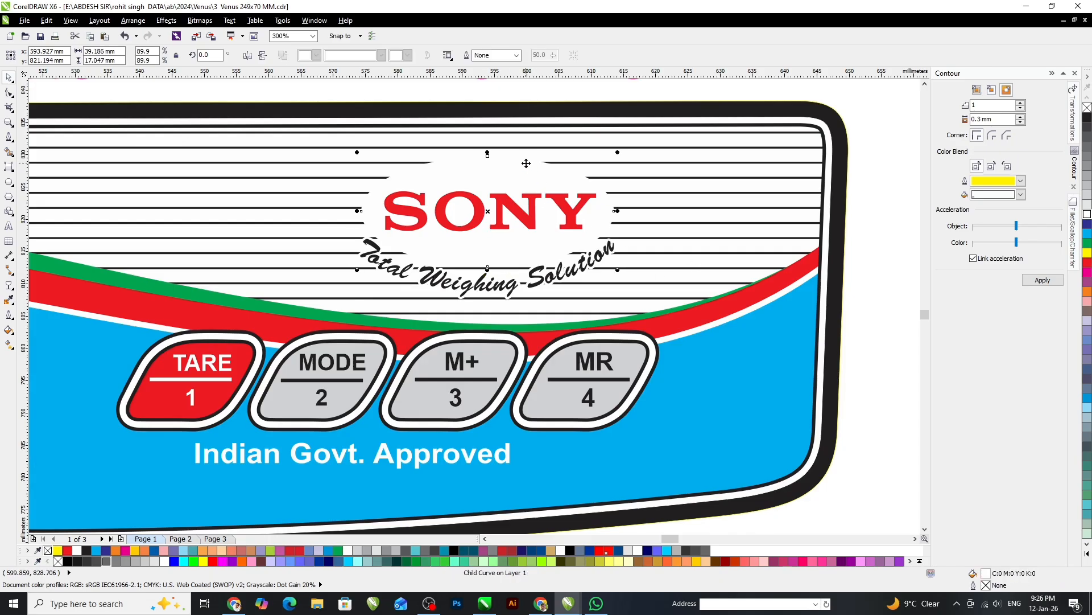
{"action": "key", "text": "F12"}
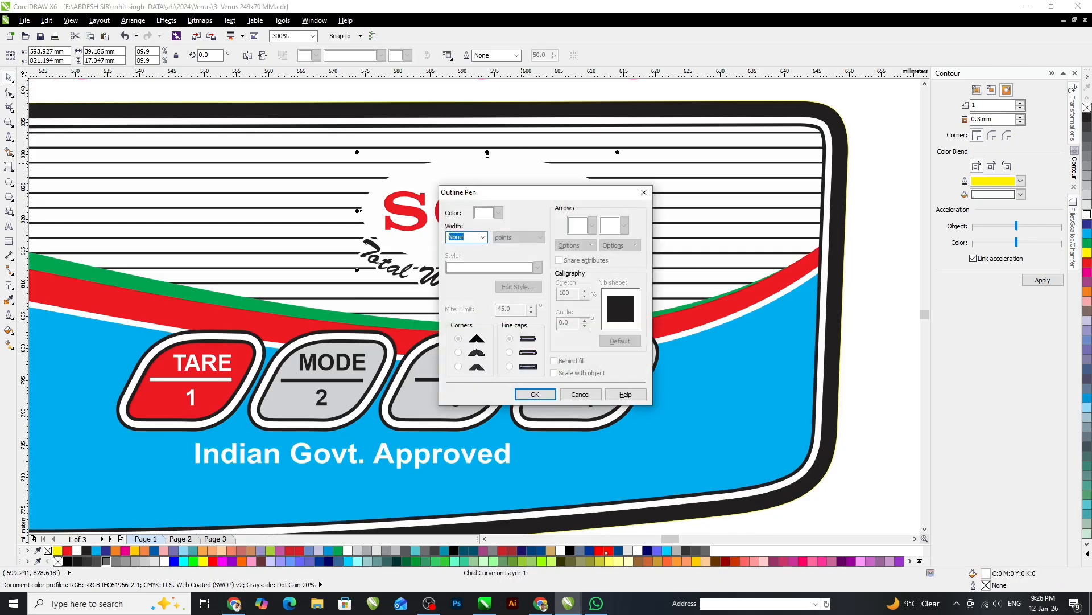
{"action": "key", "text": "Return"}
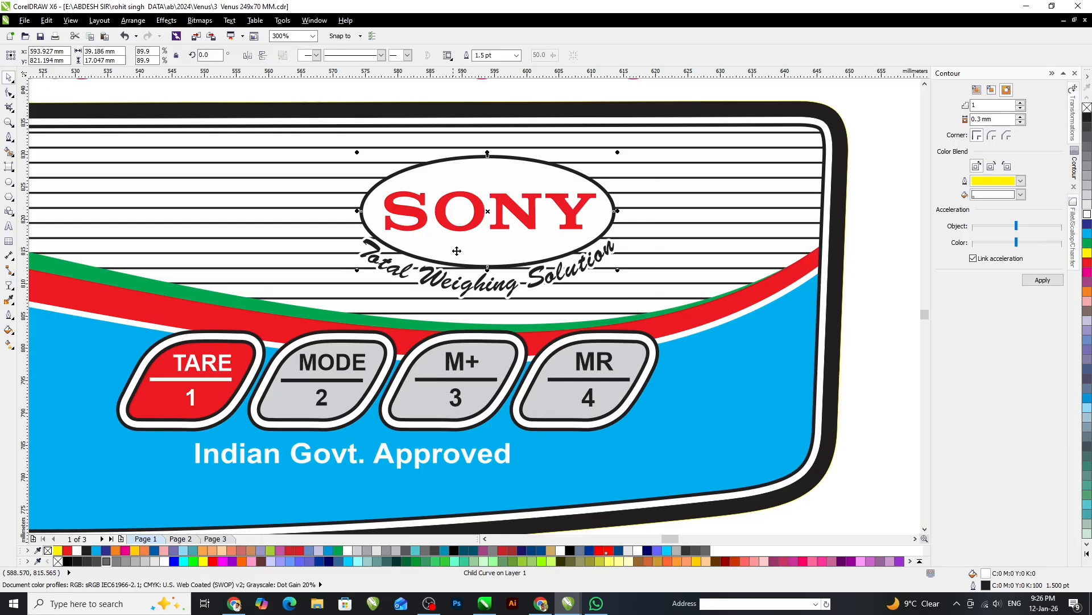
{"action": "key", "text": "F3"}
{"action": "left_click", "coordinate": [739, 270]}
{"action": "scroll", "coordinate": [364, 315], "scroll_direction": "up", "scroll_amount": 1}
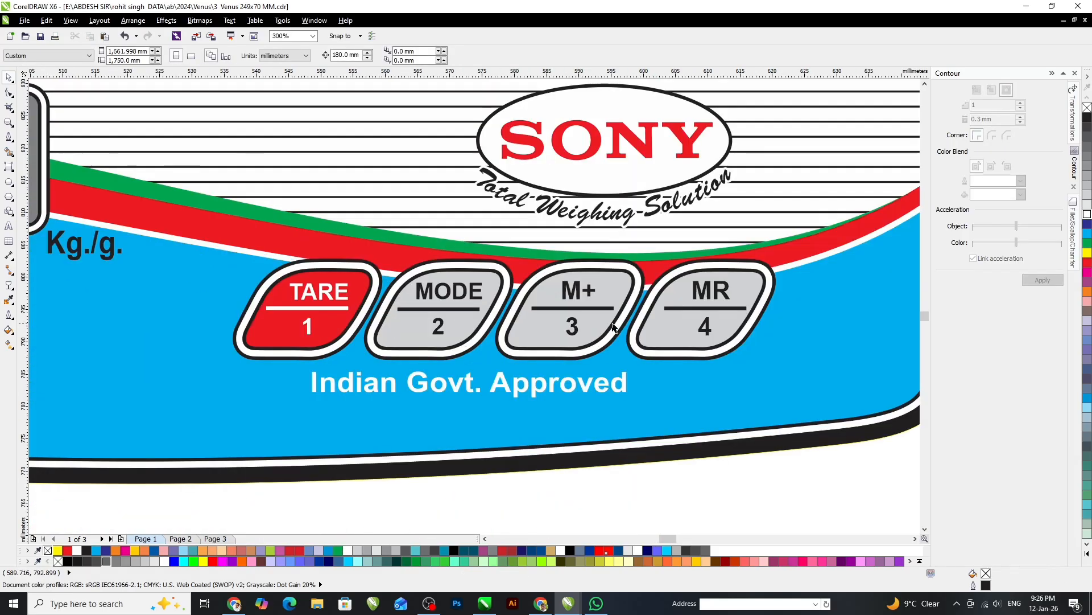
{"action": "scroll", "coordinate": [610, 331], "scroll_direction": "down", "scroll_amount": 1}
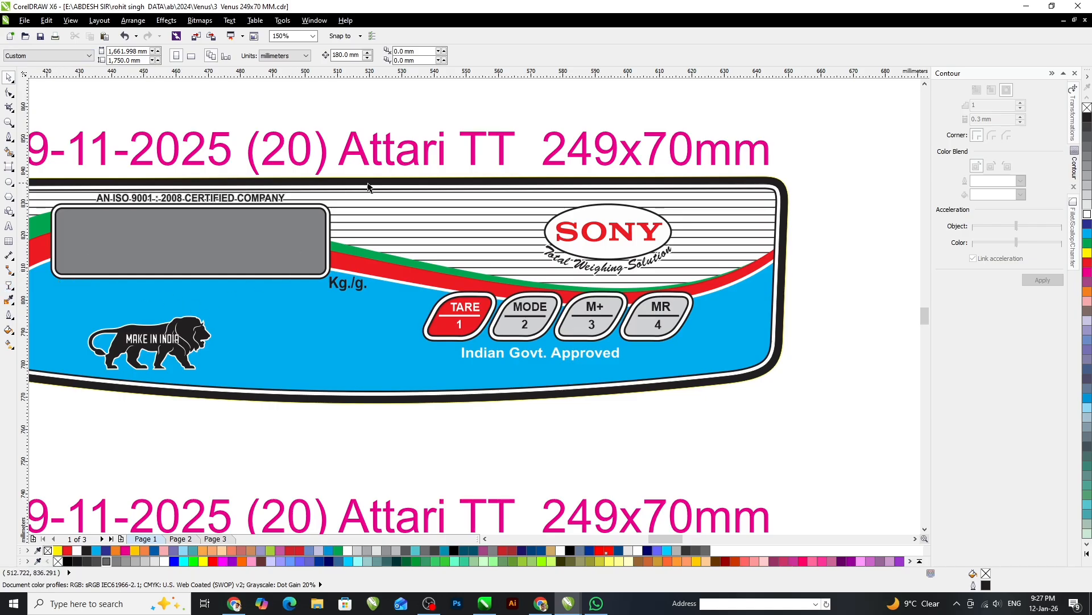
Enlarge the third panel's SONY logo group about its centre to about 44.4 x 24.5 mm.
{"action": "scroll", "coordinate": [418, 182], "scroll_direction": "down", "scroll_amount": 1}
{"action": "scroll", "coordinate": [387, 216], "scroll_direction": "down", "scroll_amount": 1}
{"action": "left_click", "coordinate": [638, 206]}
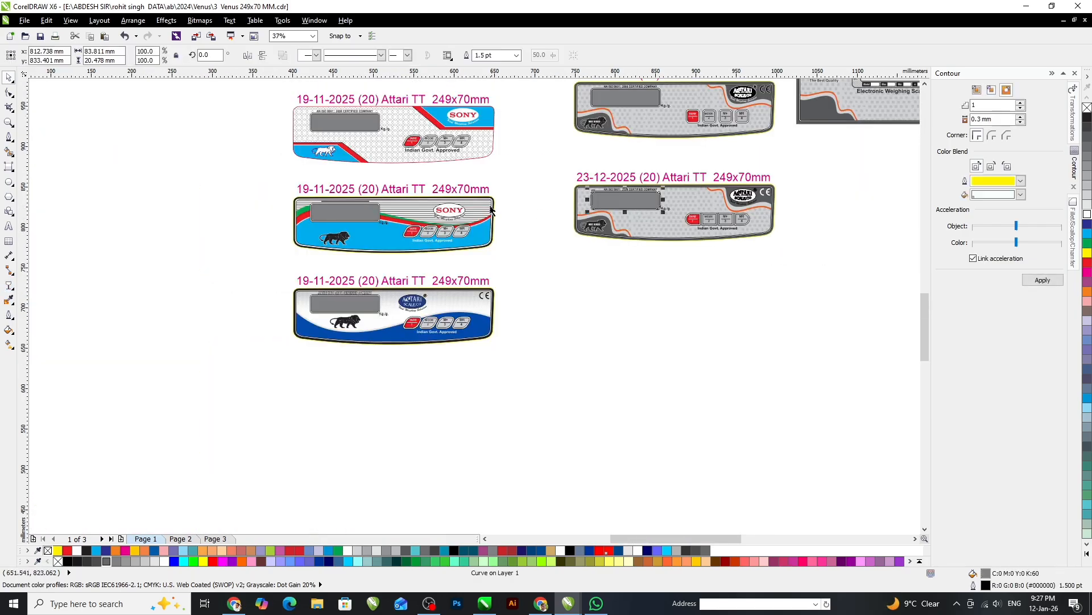
{"action": "scroll", "coordinate": [488, 206], "scroll_direction": "up", "scroll_amount": 1}
{"action": "left_click_drag", "start_coordinate": [533, 191], "coordinate": [378, 269]}
{"action": "scroll", "coordinate": [373, 235], "scroll_direction": "up", "scroll_amount": 2}
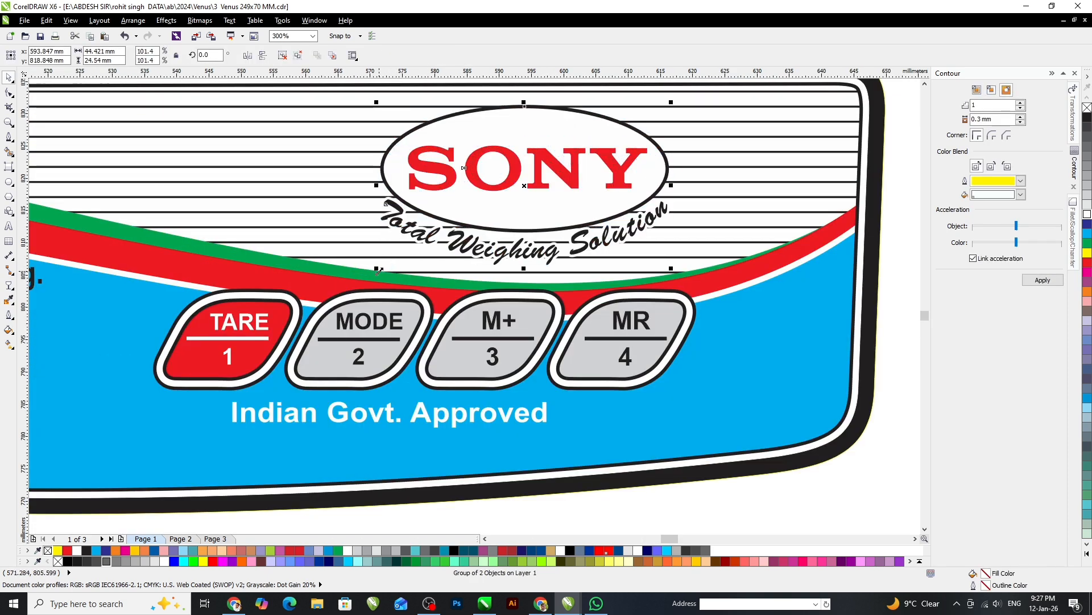
{"action": "scroll", "coordinate": [472, 207], "scroll_direction": "down", "scroll_amount": 1}
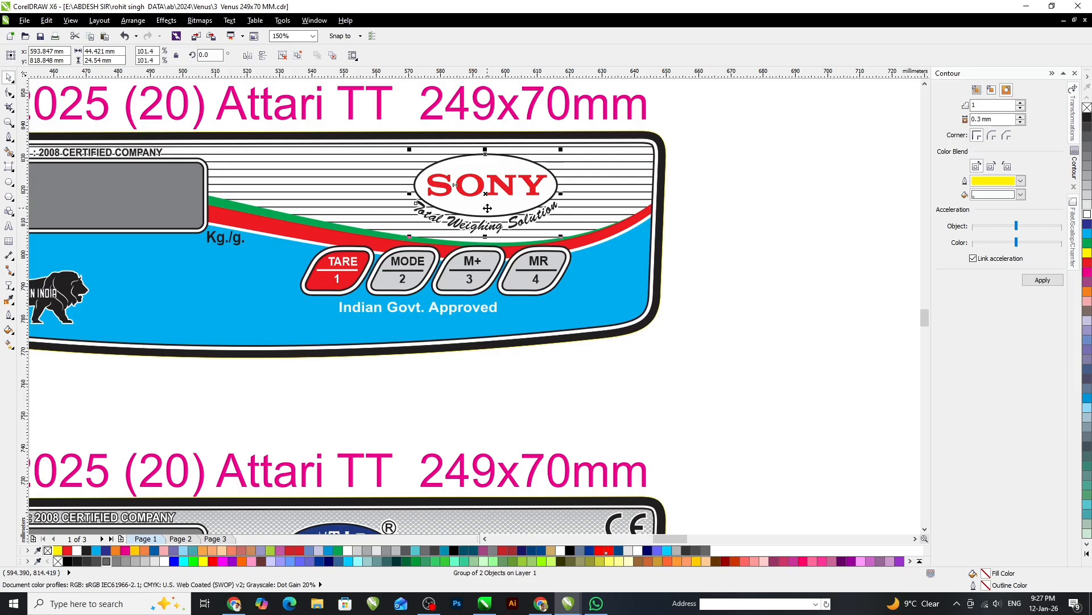
Delete the black "Make in India" lion from the third panel.
{"action": "scroll", "coordinate": [551, 272], "scroll_direction": "down", "scroll_amount": 2}
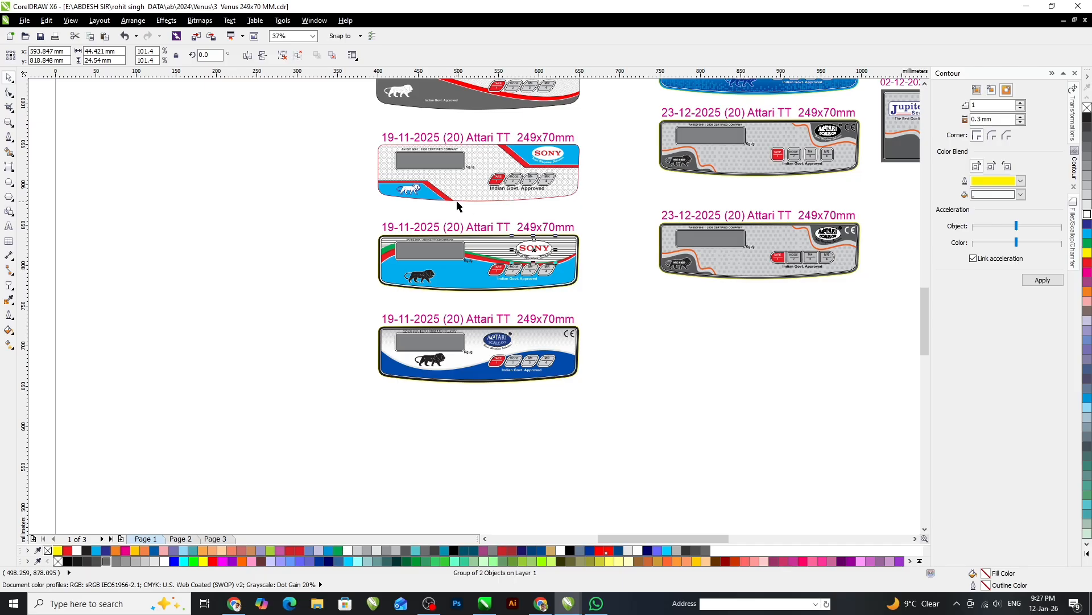
{"action": "scroll", "coordinate": [530, 232], "scroll_direction": "up", "scroll_amount": 1}
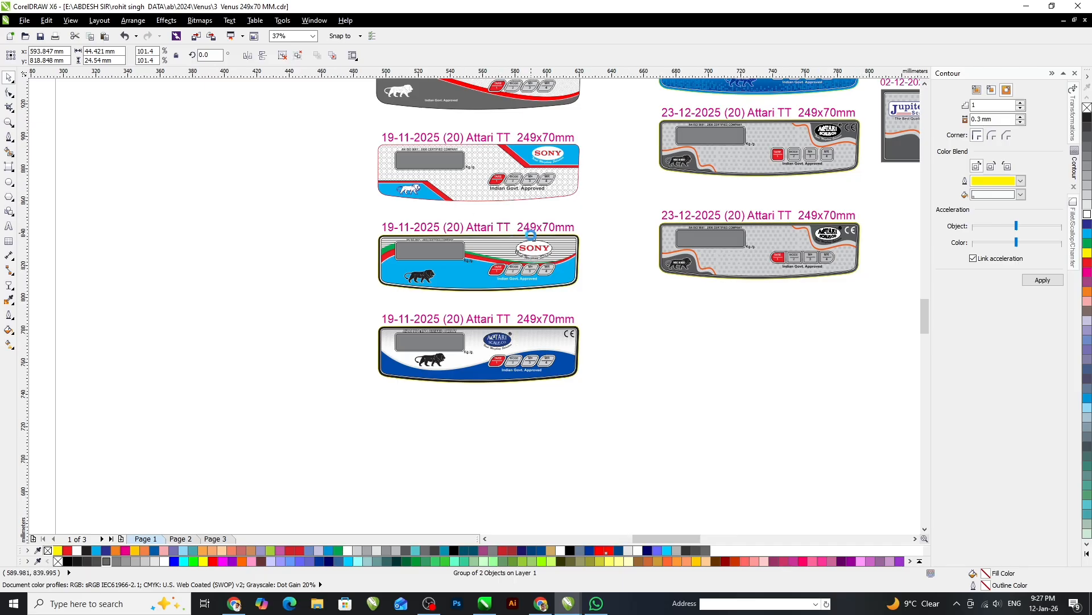
{"action": "scroll", "coordinate": [530, 235], "scroll_direction": "up", "scroll_amount": 1}
{"action": "scroll", "coordinate": [617, 301], "scroll_direction": "up", "scroll_amount": 1}
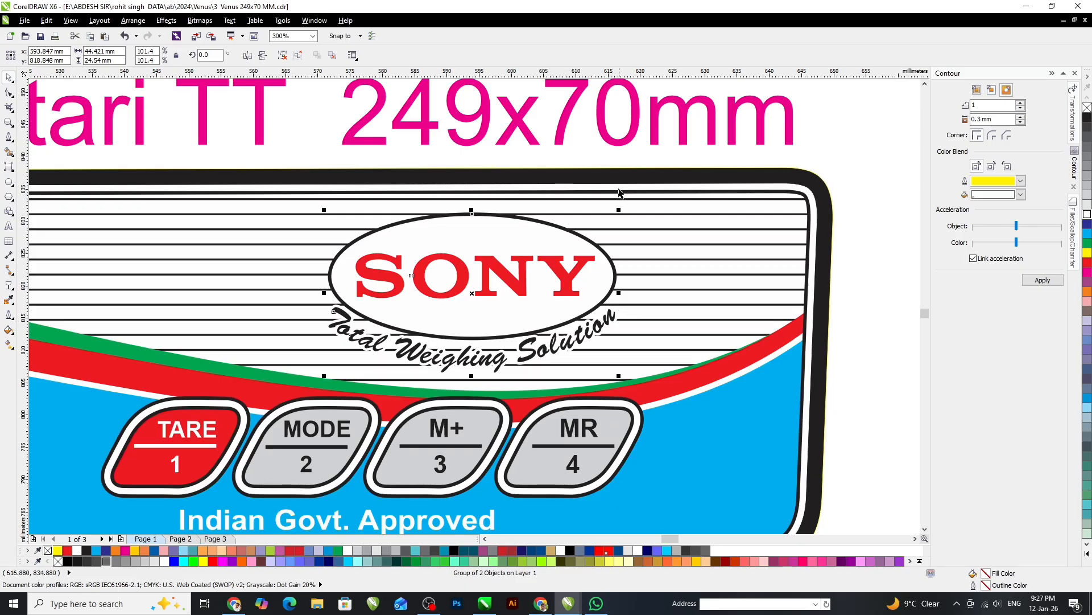
{"action": "scroll", "coordinate": [629, 217], "scroll_direction": "down", "scroll_amount": 1}
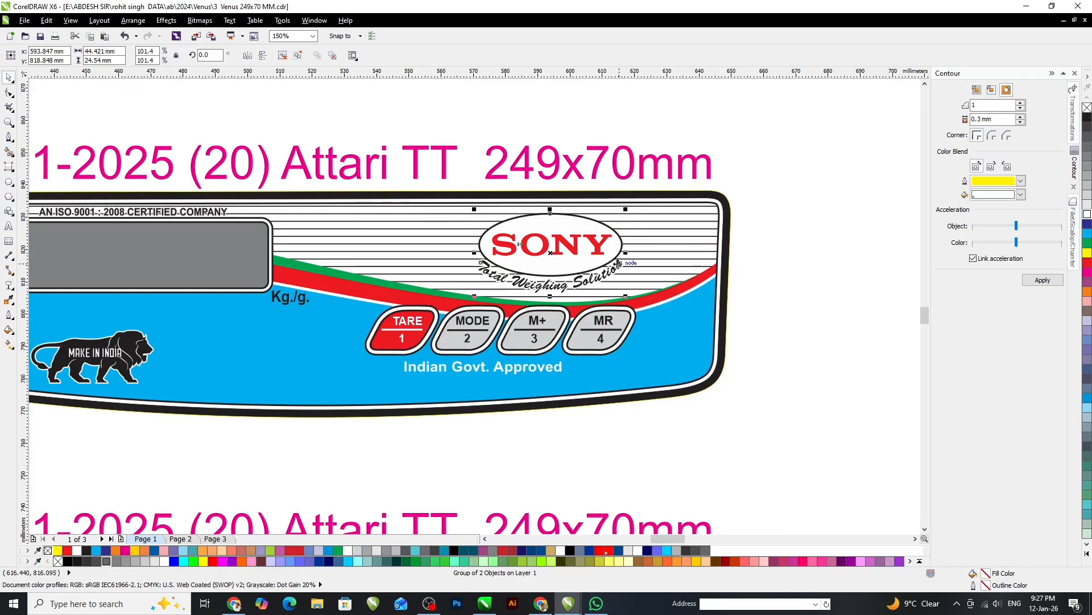
{"action": "scroll", "coordinate": [626, 265], "scroll_direction": "down", "scroll_amount": 1}
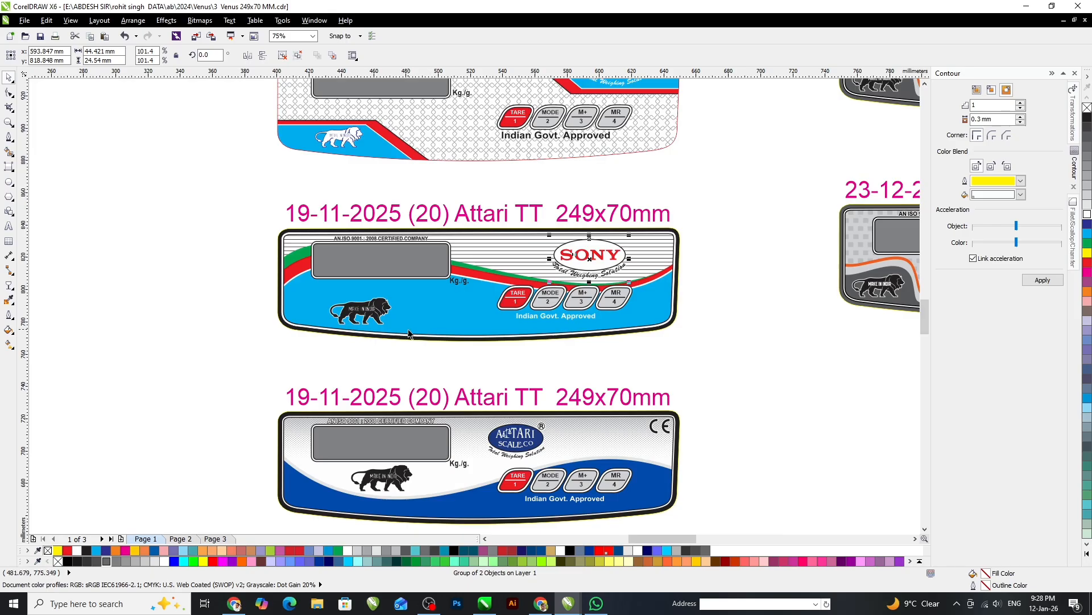
{"action": "left_click", "coordinate": [353, 317]}
{"action": "key", "text": "Delete"}
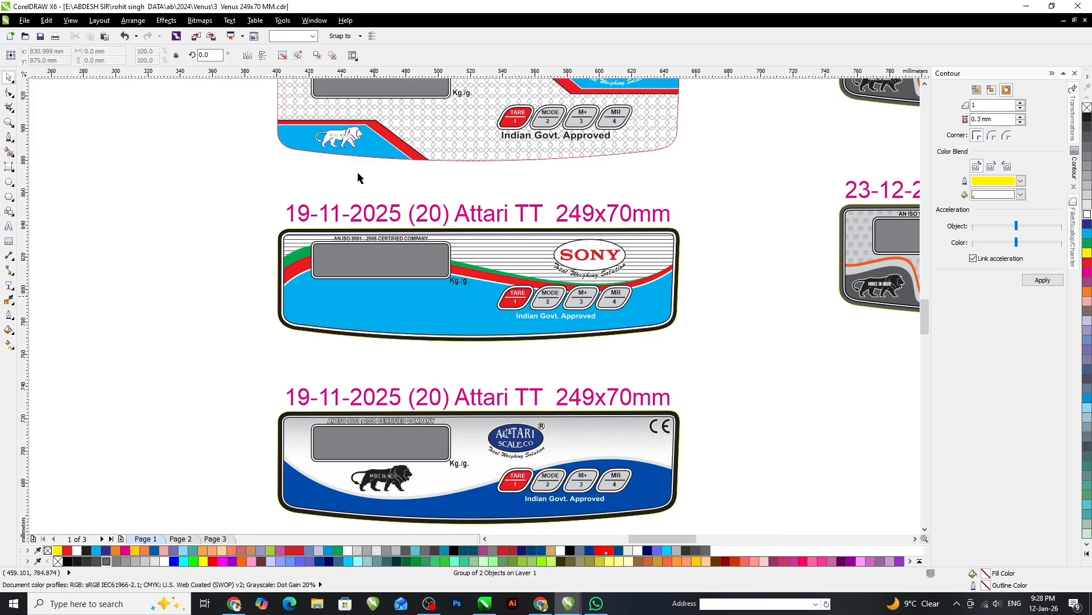
Remove the blue outline from the white "Make in India" lion on the second panel.
{"action": "left_click", "coordinate": [343, 142]}
{"action": "scroll", "coordinate": [346, 143], "scroll_direction": "up", "scroll_amount": 5}
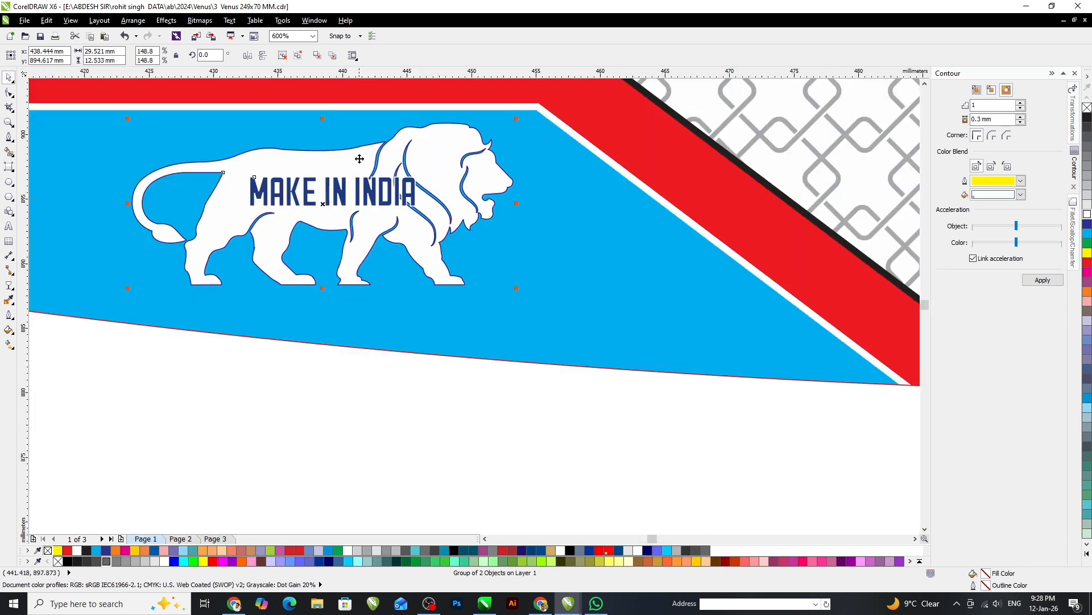
{"action": "scroll", "coordinate": [359, 159], "scroll_direction": "up", "scroll_amount": 2}
{"action": "left_click", "coordinate": [359, 159], "text": "ctrl"}
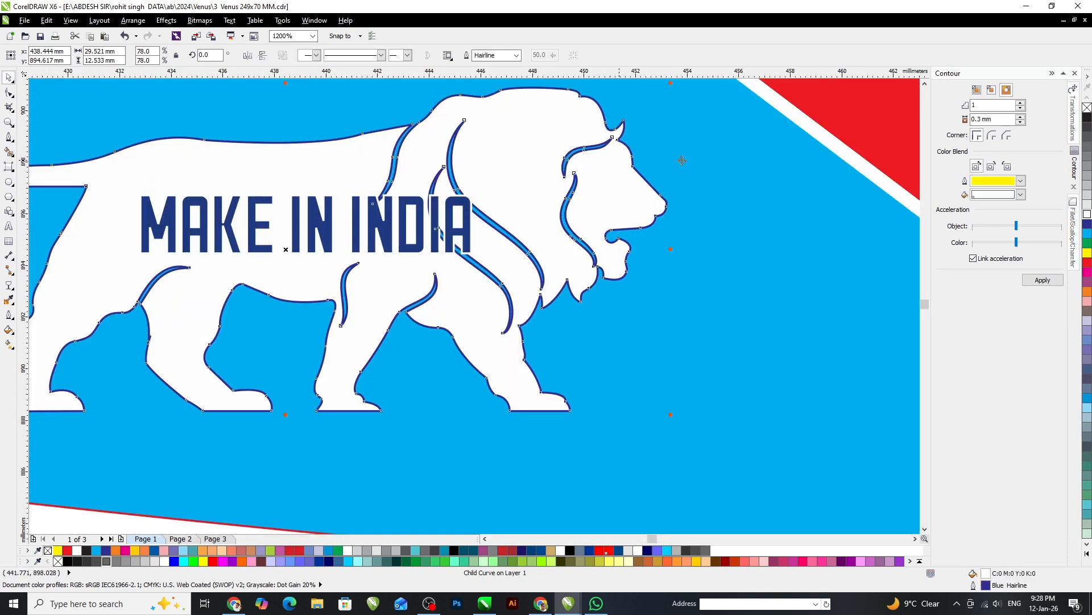
{"action": "scroll", "coordinate": [500, 253], "scroll_direction": "down", "scroll_amount": 6}
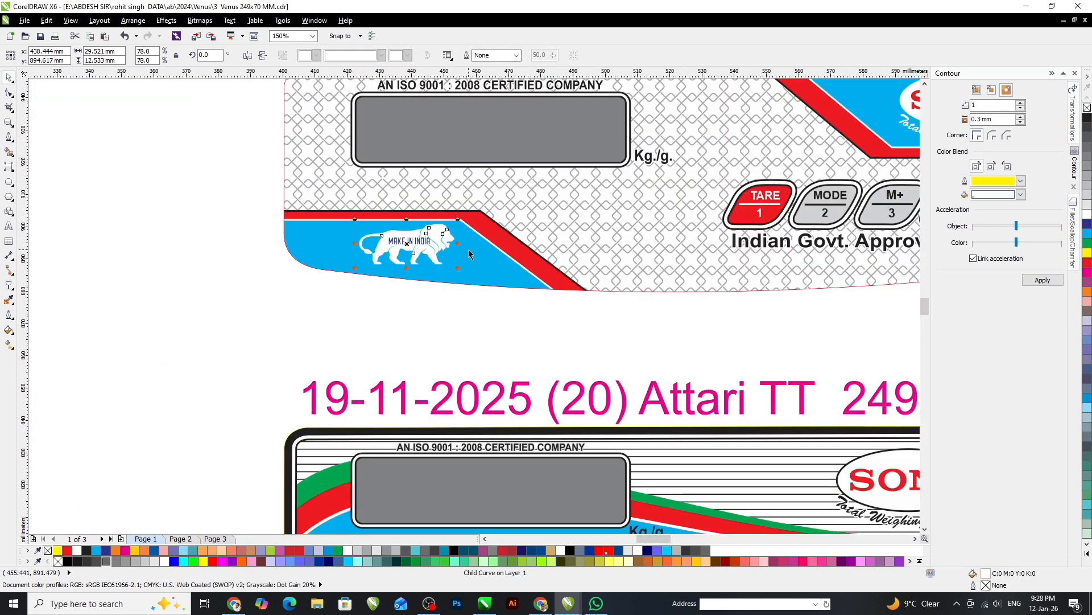
Inspect the second panel's complete artwork up close and the full set of panels.
{"action": "scroll", "coordinate": [499, 254], "scroll_direction": "down", "scroll_amount": 3}
{"action": "scroll", "coordinate": [512, 256], "scroll_direction": "up", "scroll_amount": 4}
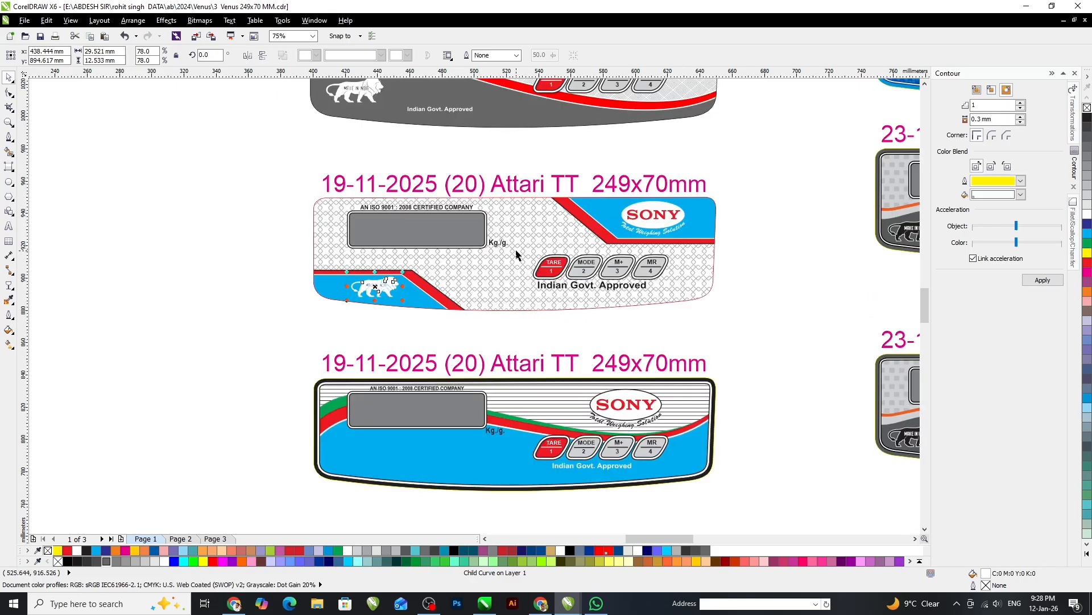
{"action": "key", "text": "z"}
{"action": "left_click_drag", "start_coordinate": [308, 165], "coordinate": [719, 309]}
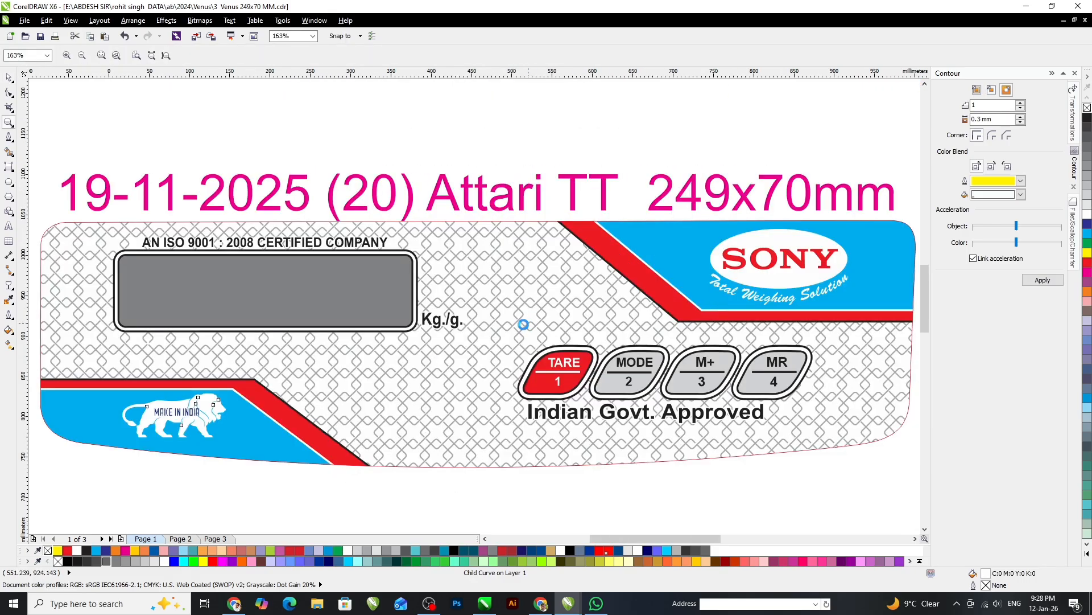
{"action": "scroll", "coordinate": [515, 328], "scroll_direction": "down", "scroll_amount": 4}
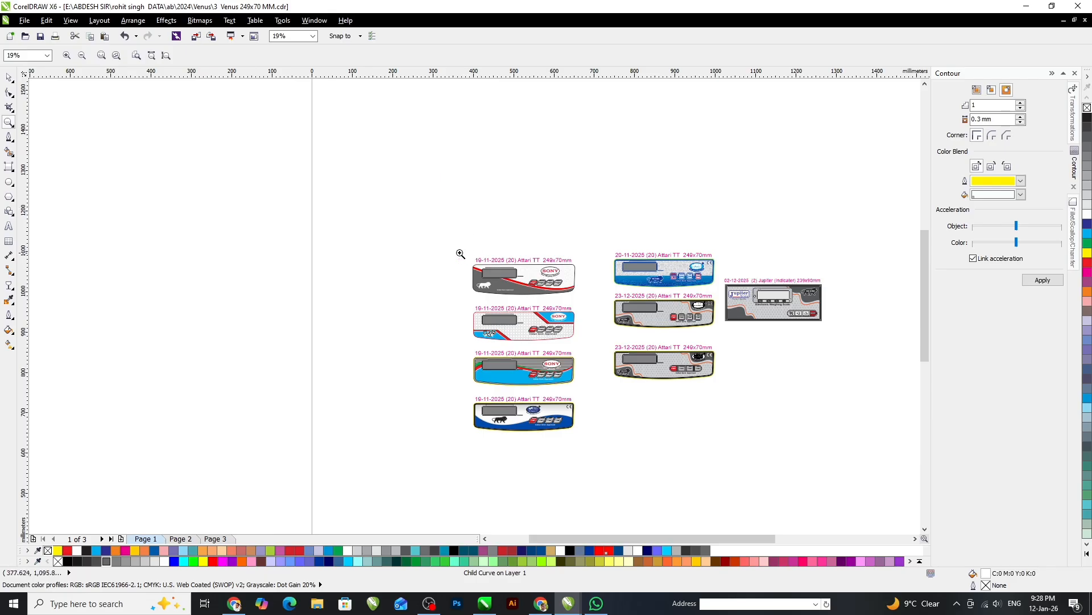
Replace "Attari" with "SONY" in the title text above the first panel.
{"action": "left_click_drag", "start_coordinate": [453, 253], "coordinate": [586, 297]}
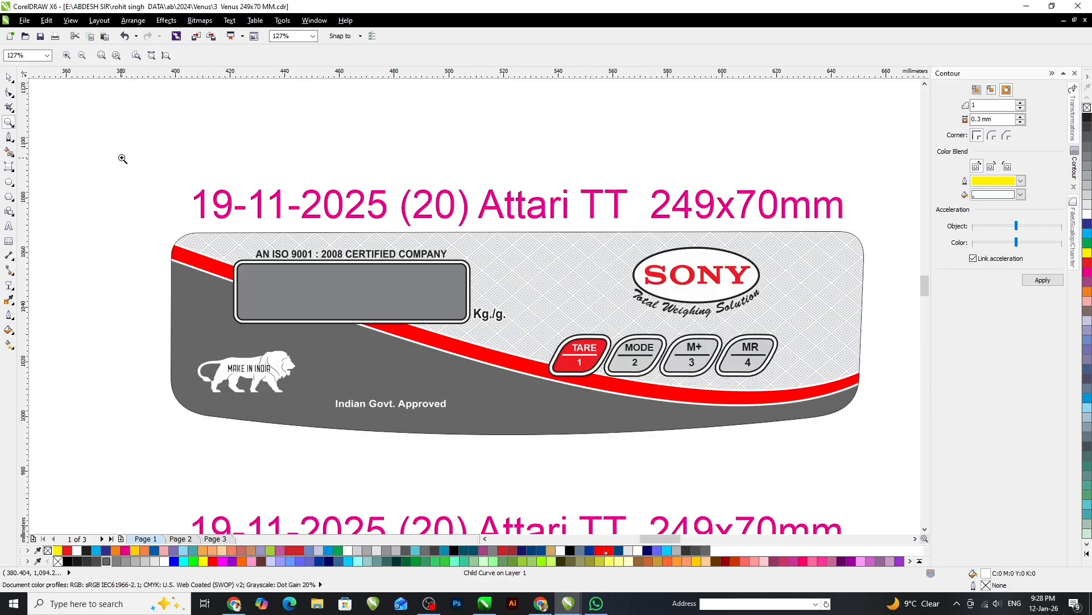
{"action": "left_click_drag", "start_coordinate": [134, 167], "coordinate": [891, 447]}
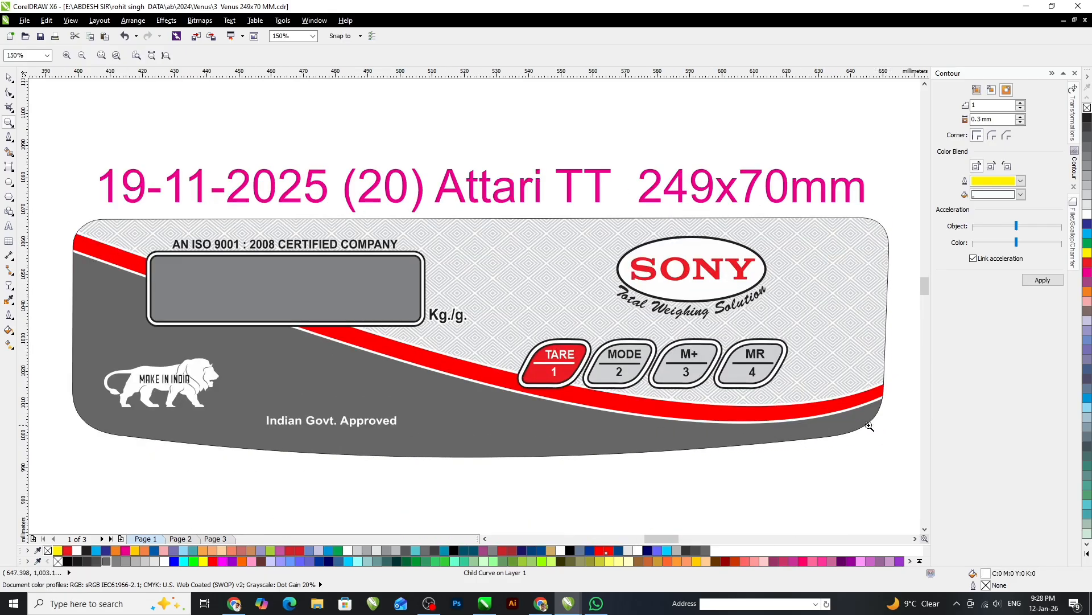
{"action": "key", "text": "F8"}
{"action": "left_click", "coordinate": [542, 186]}
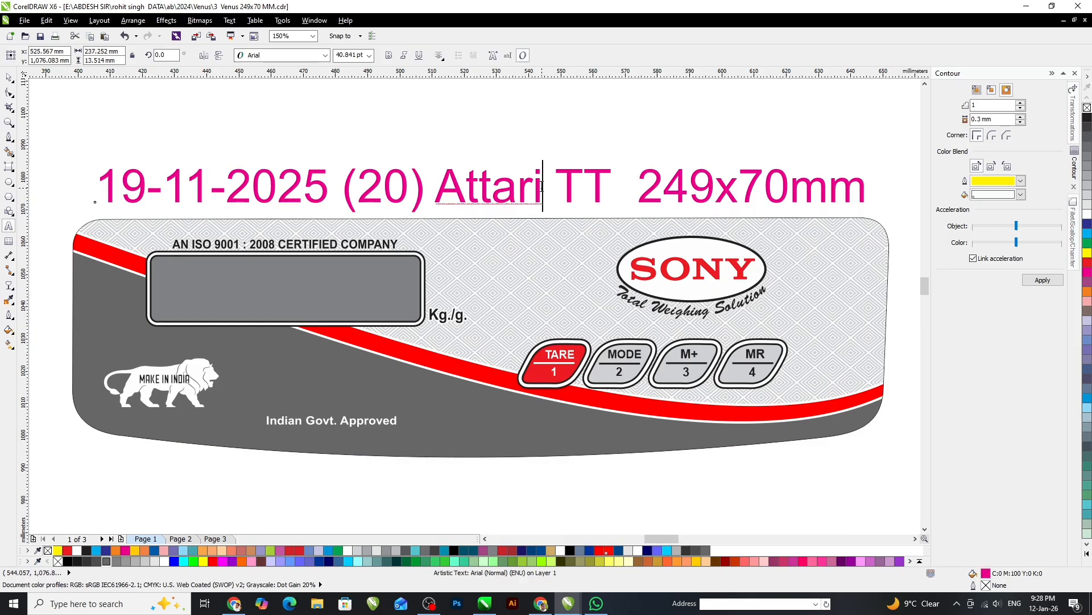
{"action": "key", "text": "BackSpace"}
{"action": "key", "text": "BackSpace"}
{"action": "key", "text": "BackSpace"}
{"action": "key", "text": "BackSpace"}
{"action": "key", "text": "BackSpace"}
{"action": "key", "text": "BackSpace"}
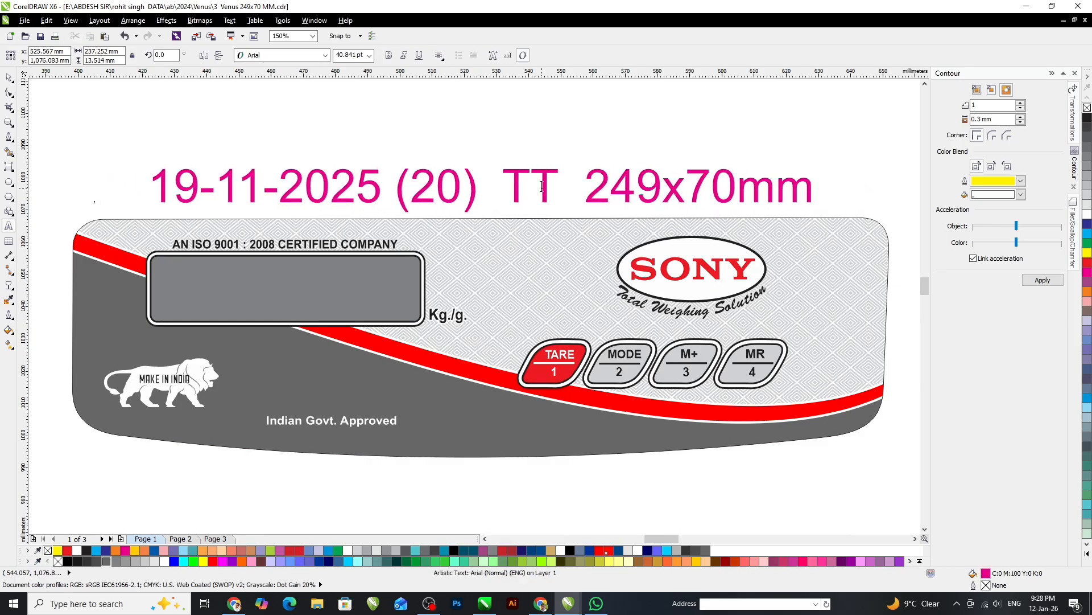
{"action": "type", "text": "s"}
{"action": "key", "text": "BackSpace"}
{"action": "type", "text": "so"}
{"action": "key", "text": "BackSpace"}
{"action": "key", "text": "BackSpace"}
{"action": "type", "text": "SO"}
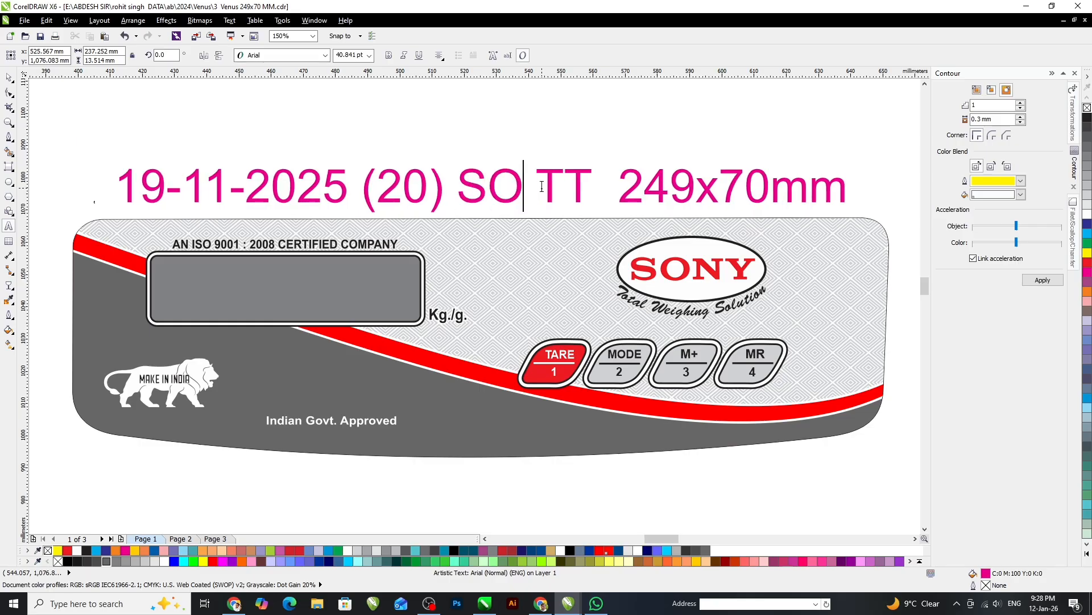
{"action": "type", "text": "NY"}
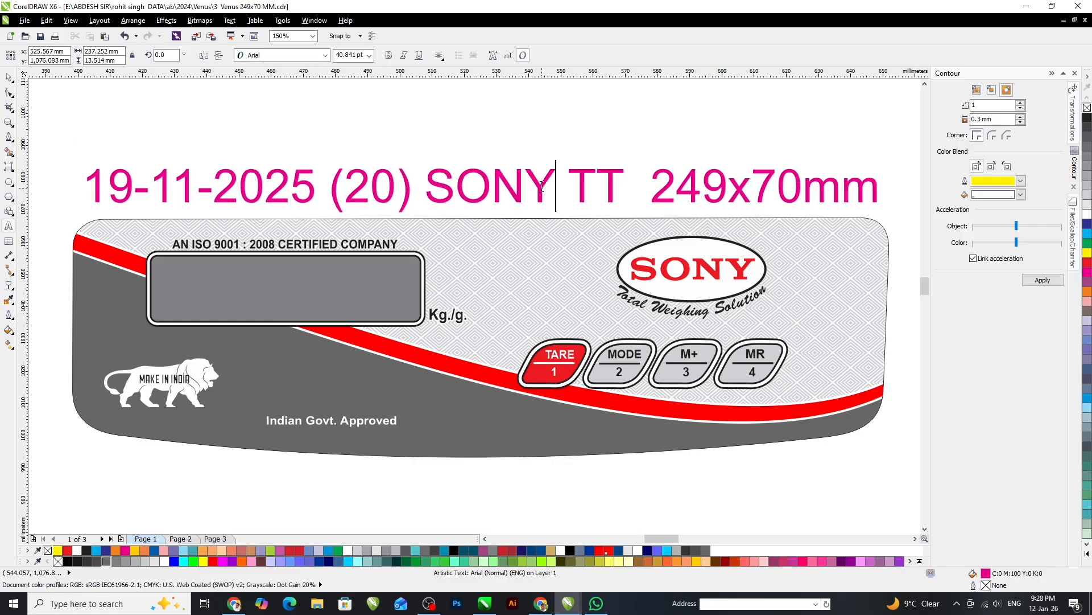
Copy the "SONY TT 249x70mm" portion of the first panel's title.
{"action": "key", "text": "ctrl+space"}
{"action": "double_click", "coordinate": [428, 183]}
{"action": "left_click_drag", "start_coordinate": [428, 182], "coordinate": [877, 168]}
{"action": "key", "text": "ctrl+c"}
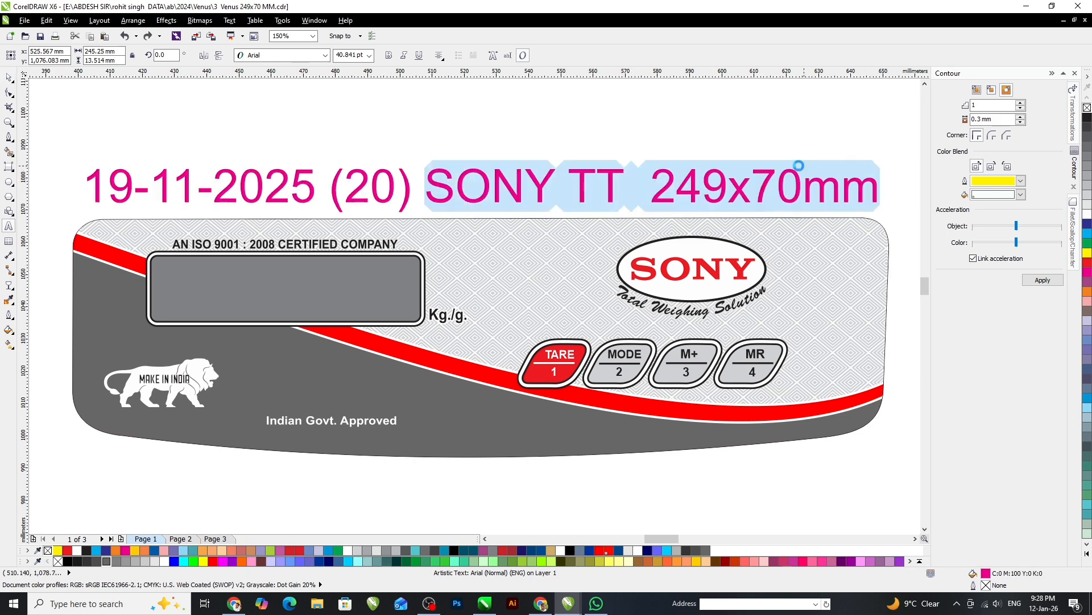
Start saving the drawing under a new name and create and open a folder named SONY inside the 2024 folder.
{"action": "key", "text": "ctrl+space"}
{"action": "key", "text": "ctrl+shift+s"}
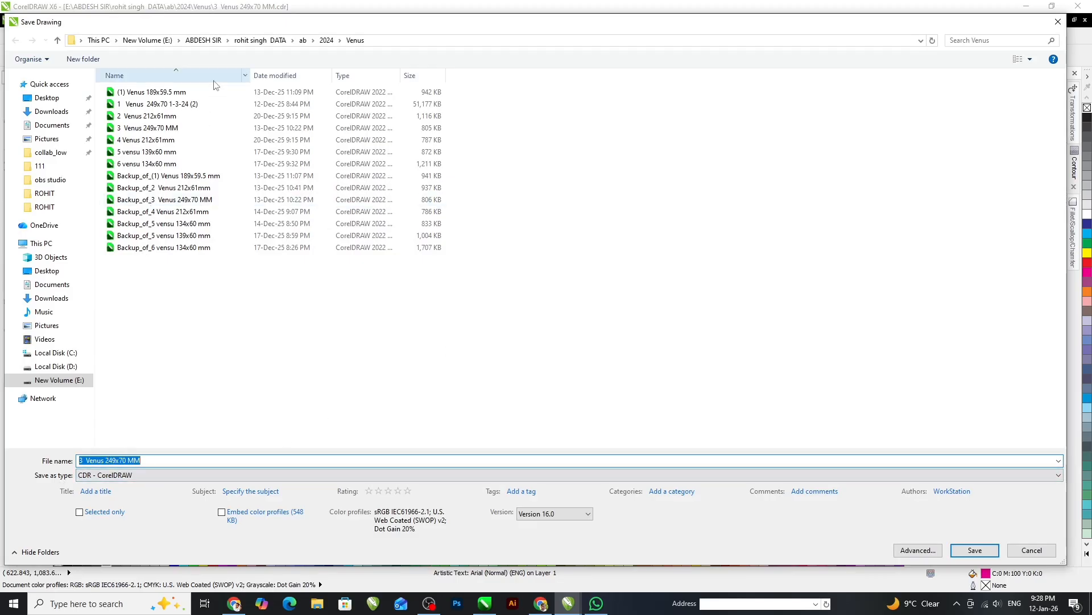
{"action": "left_click", "coordinate": [302, 40]}
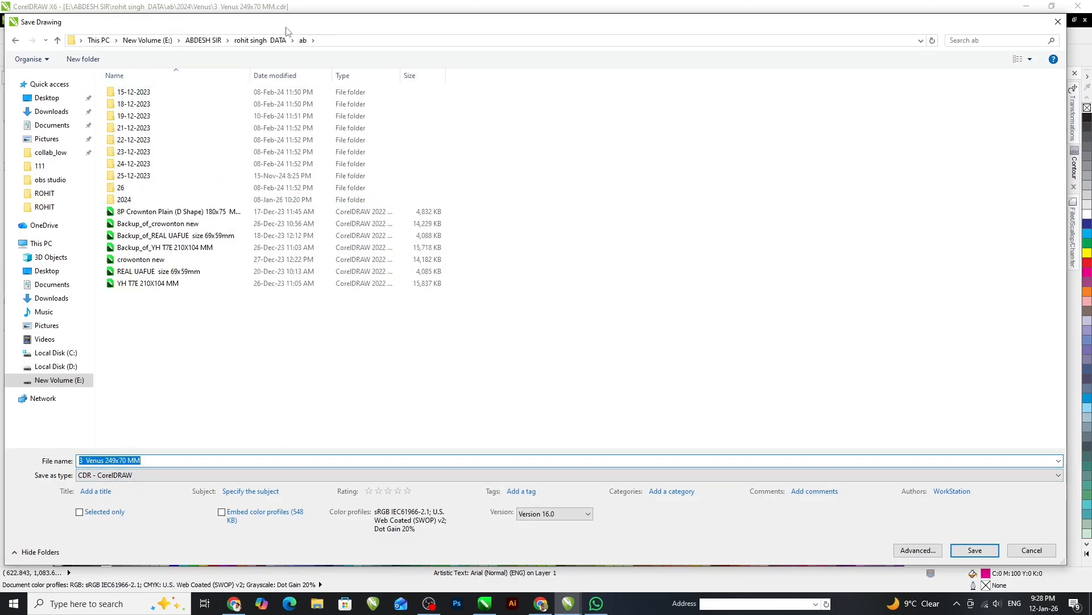
{"action": "left_click", "coordinate": [260, 40]}
{"action": "double_click", "coordinate": [121, 92]}
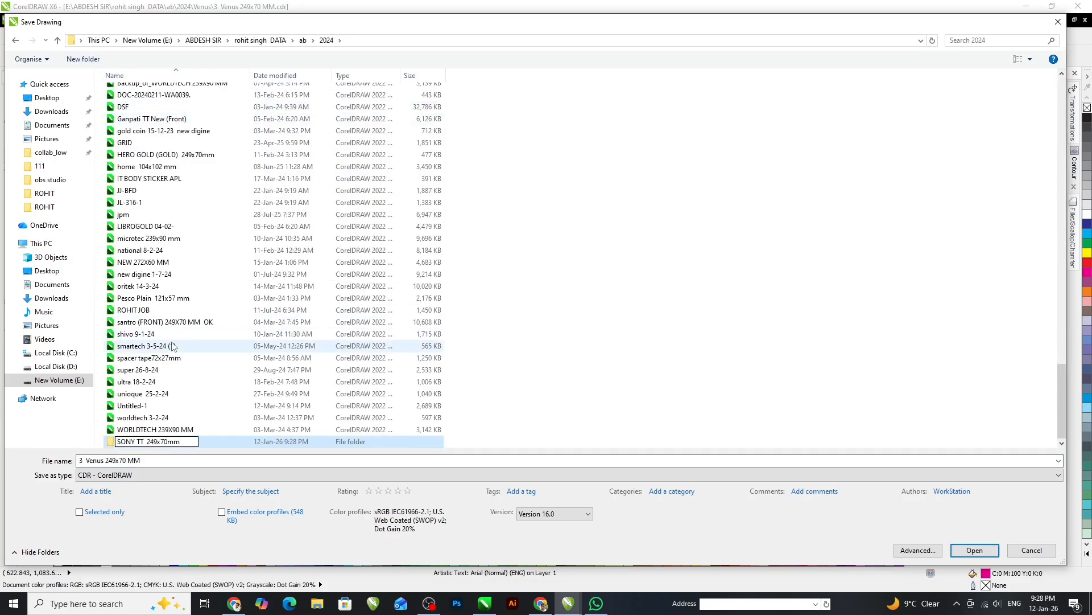
{"action": "key", "text": "BackSpace"}
{"action": "key", "text": "BackSpace"}
{"action": "key", "text": "BackSpace"}
{"action": "key", "text": "BackSpace"}
{"action": "key", "text": "BackSpace"}
{"action": "key", "text": "BackSpace"}
{"action": "key", "text": "BackSpace"}
{"action": "key", "text": "BackSpace"}
{"action": "key", "text": "BackSpace"}
{"action": "key", "text": "BackSpace"}
{"action": "key", "text": "Return"}
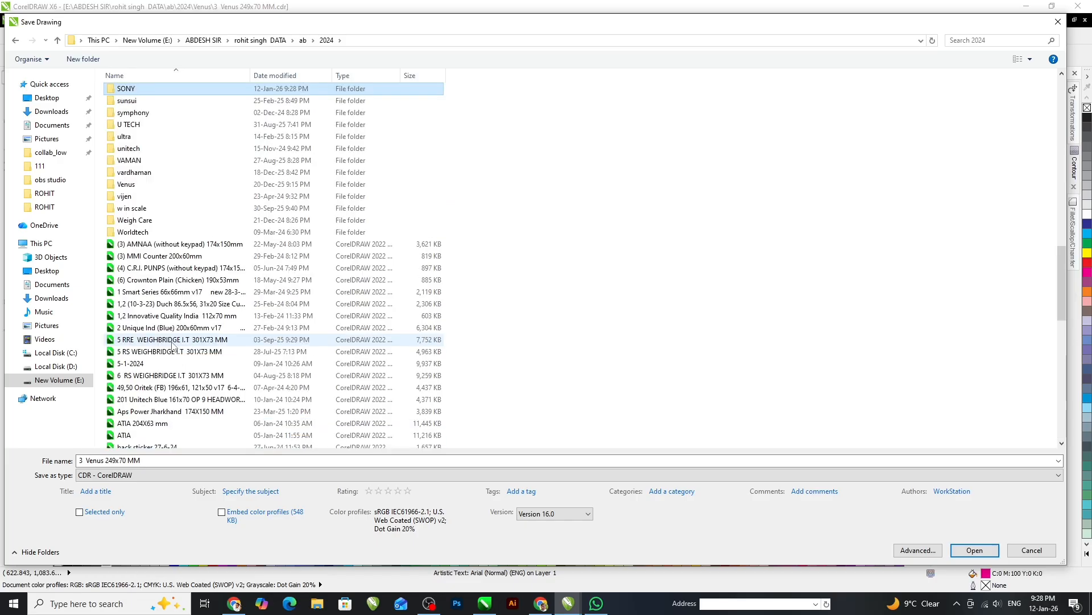
{"action": "key", "text": "Return"}
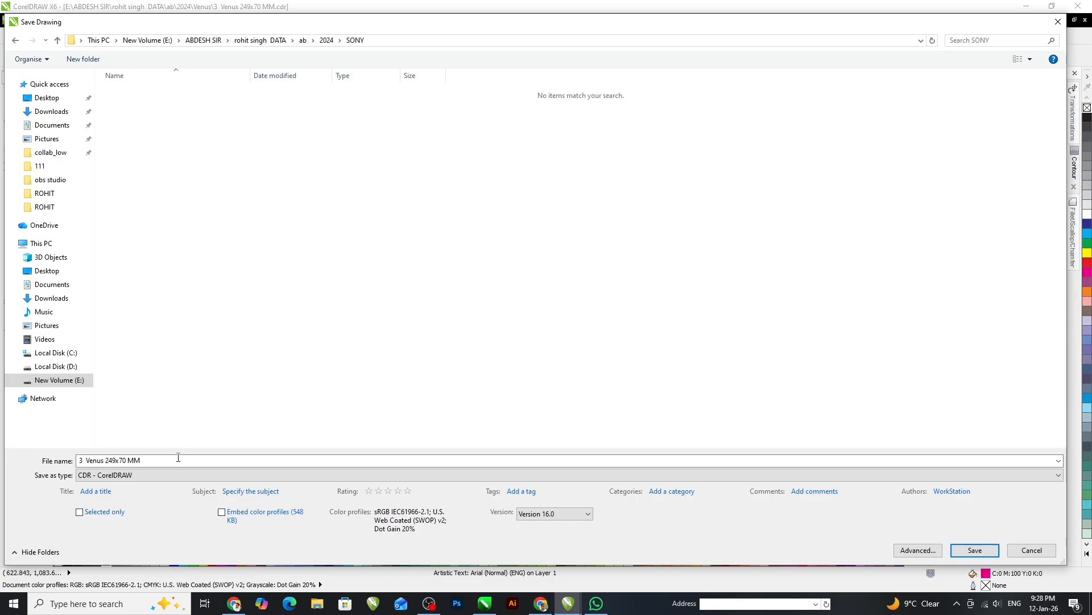
Save the drawing in the SONY folder as "1 SONY TT 249x70mm" in CDR format.
{"action": "left_click", "coordinate": [157, 459]}
{"action": "key", "text": "ctrl+v"}
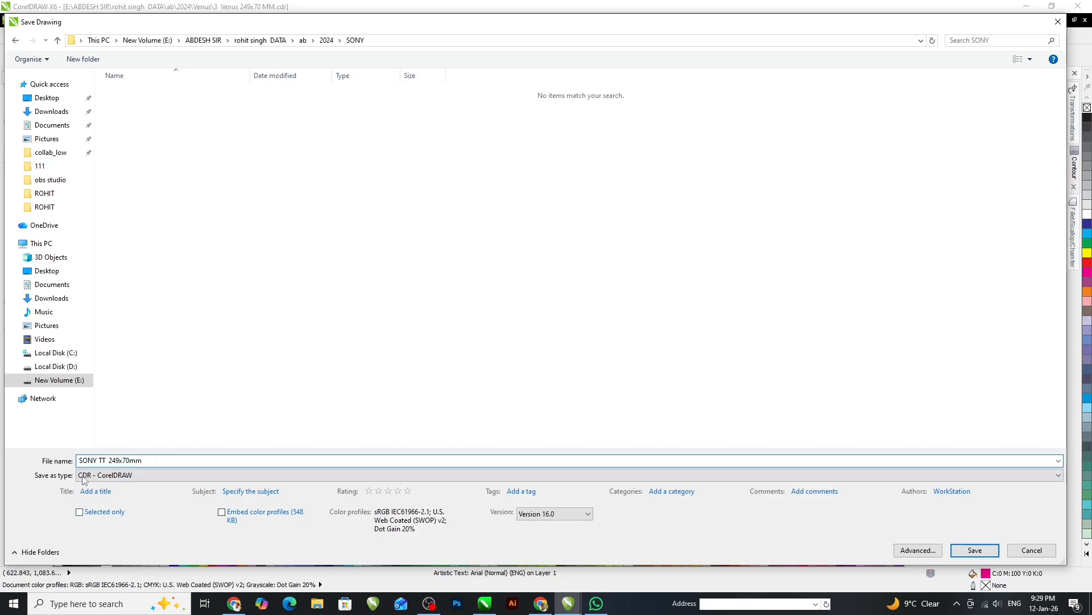
{"action": "double_click", "coordinate": [79, 460]}
{"action": "left_click", "coordinate": [79, 460]}
{"action": "type", "text": "1"}
{"action": "key", "text": "Return"}
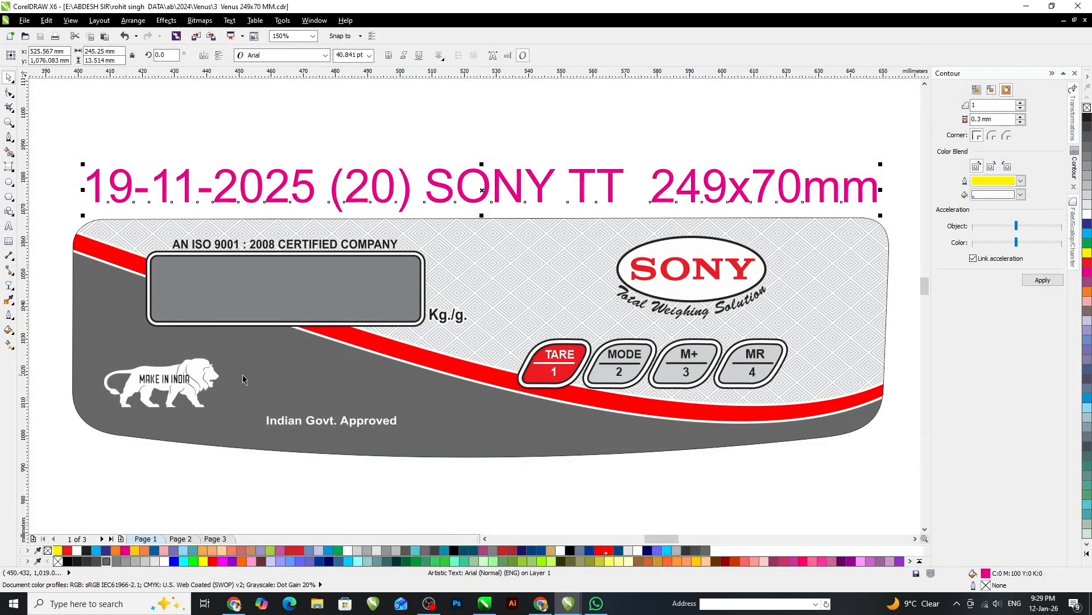
Change the number in parentheses in the first panel's title to 1.
{"action": "left_click", "coordinate": [342, 155]}
{"action": "key", "text": "F8"}
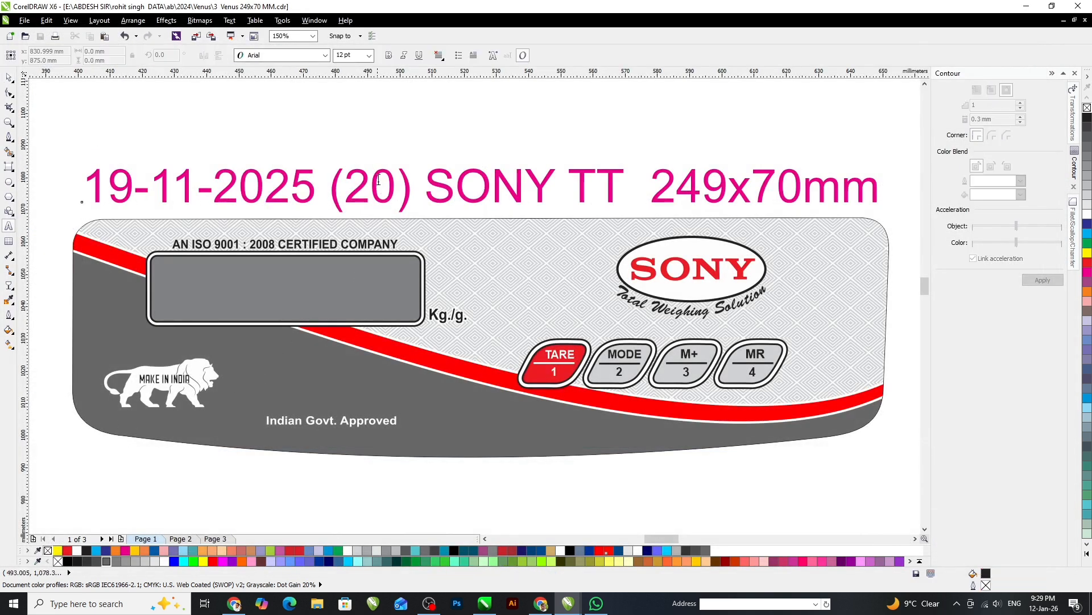
{"action": "left_click", "coordinate": [382, 181]}
{"action": "left_click_drag", "start_coordinate": [344, 180], "coordinate": [387, 177]}
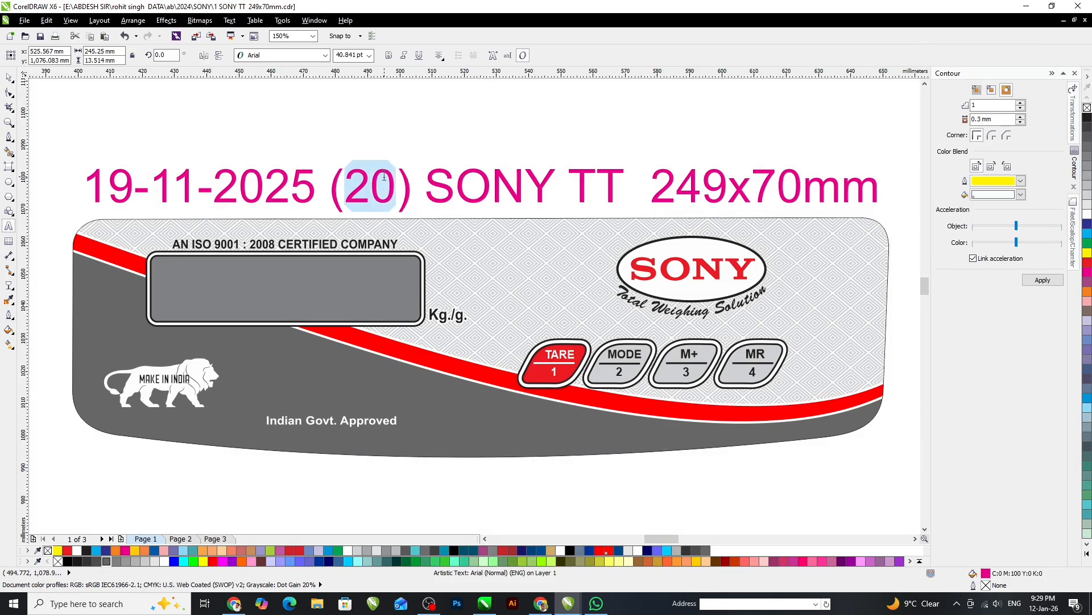
{"action": "type", "text": "1"}
{"action": "key", "text": "ctrl+space"}
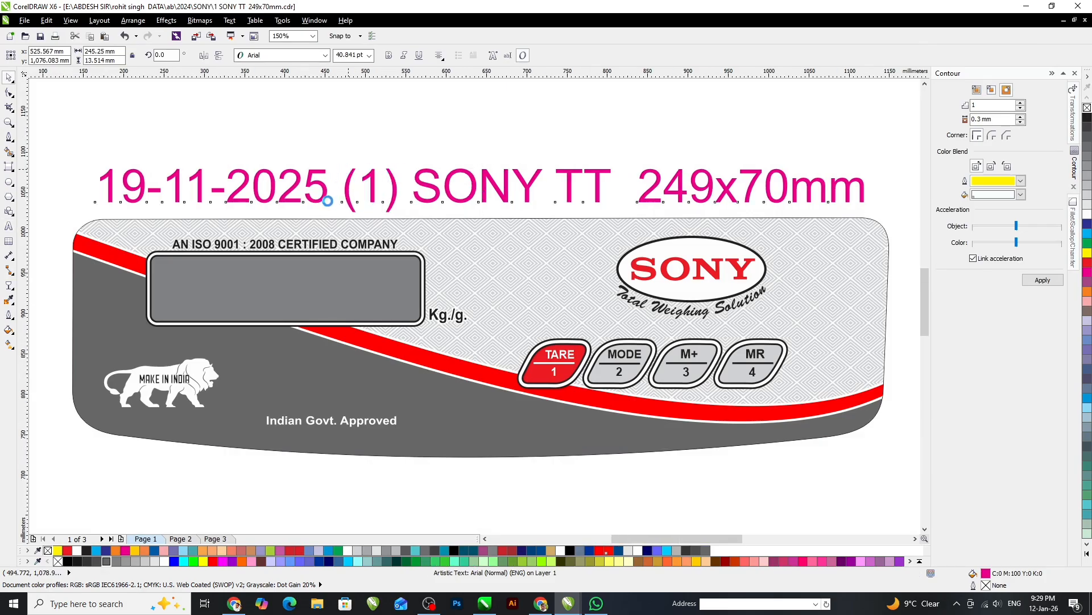
Change the date in the first panel's title to 13-01-2026.
{"action": "scroll", "coordinate": [276, 228], "scroll_direction": "down", "scroll_amount": 2}
{"action": "key", "text": "F8"}
{"action": "scroll", "coordinate": [336, 165], "scroll_direction": "up", "scroll_amount": 3}
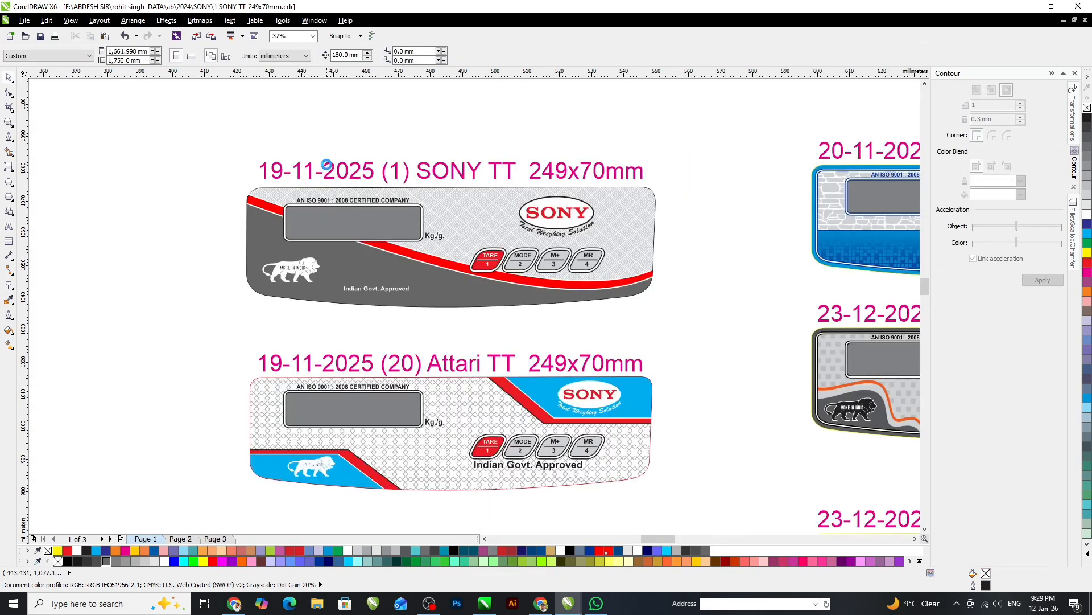
{"action": "left_click_drag", "start_coordinate": [520, 171], "coordinate": [39, 183]}
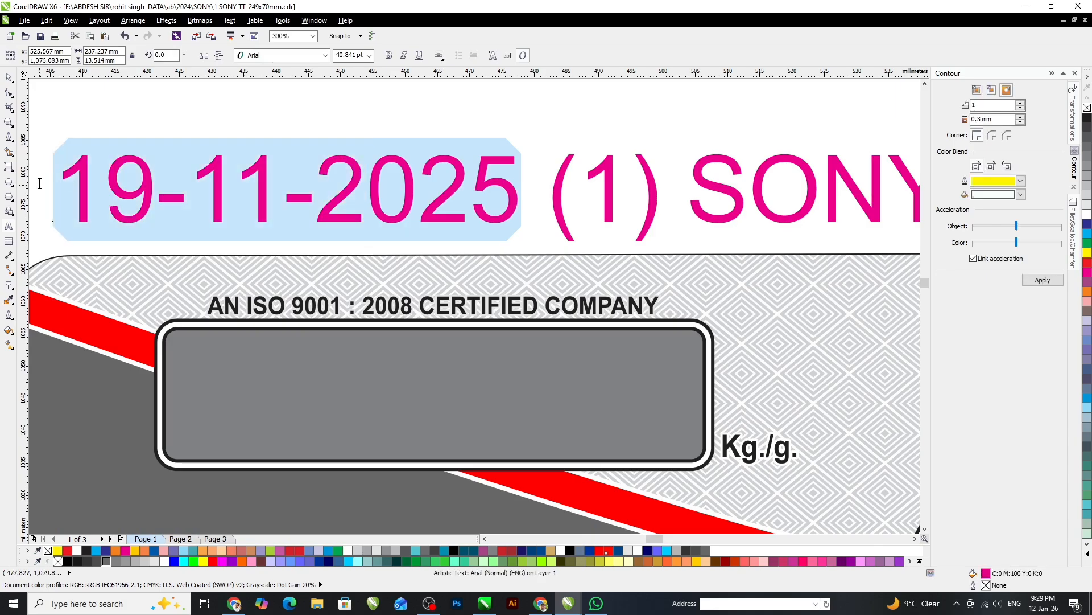
{"action": "key", "text": "Delete"}
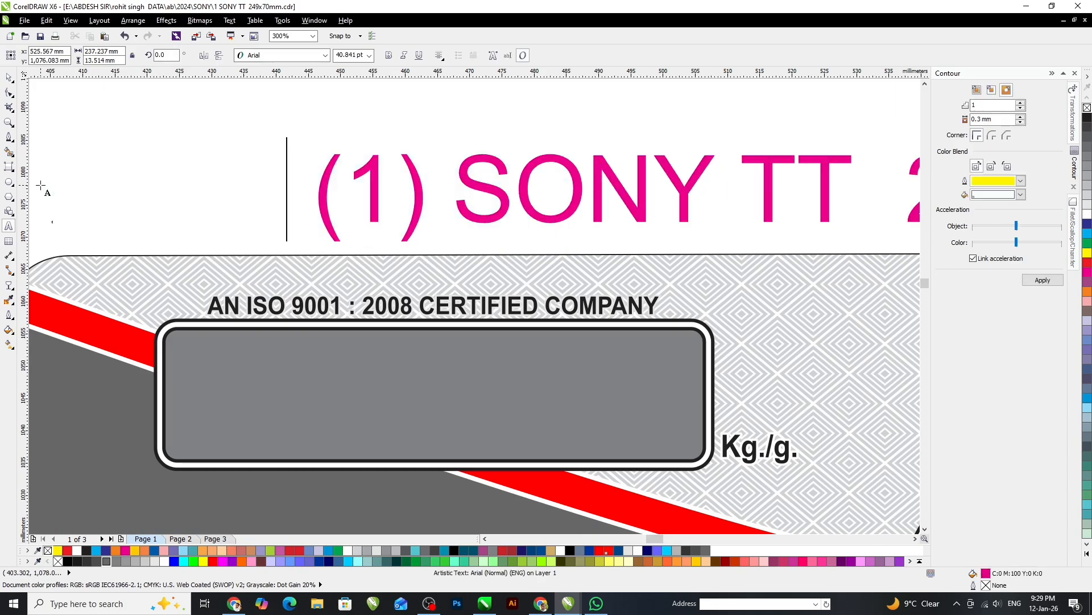
{"action": "type", "text": "01"}
{"action": "key", "text": "BackSpace"}
{"action": "key", "text": "BackSpace"}
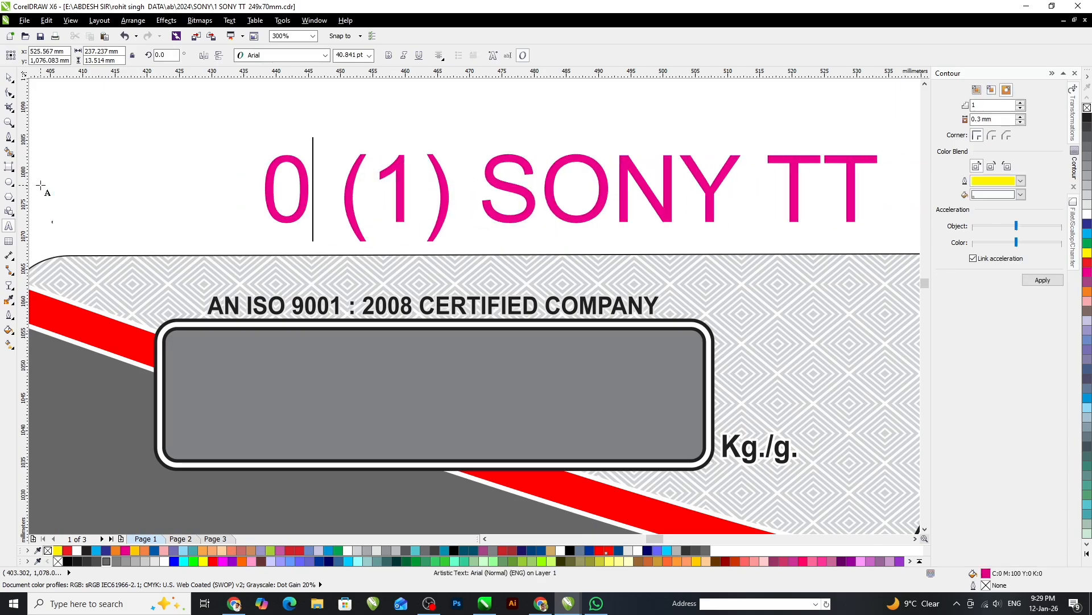
{"action": "type", "text": "13-01-"}
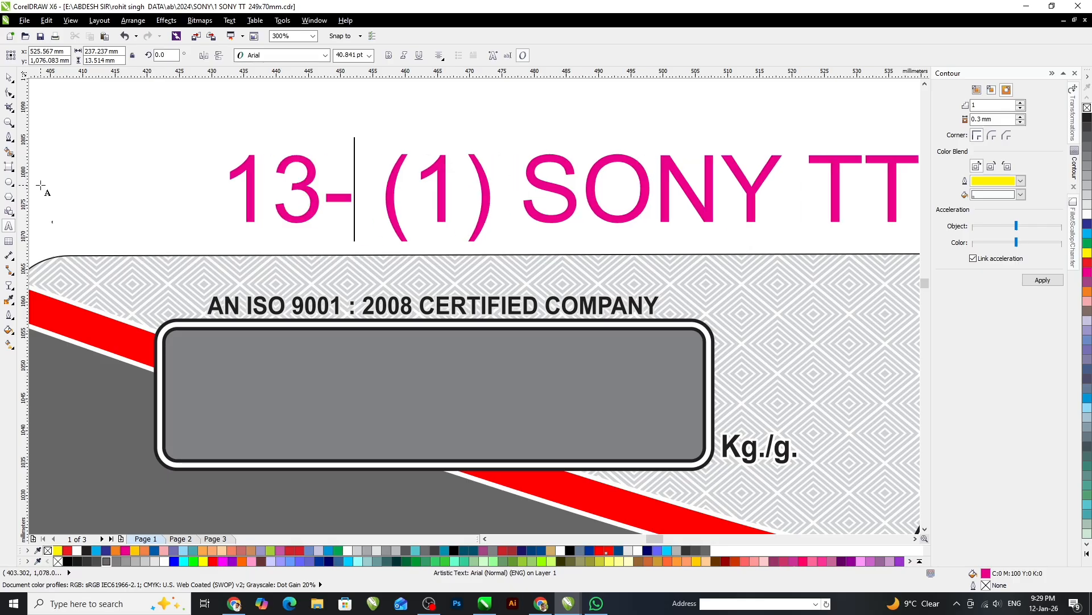
{"action": "type", "text": "20269"}
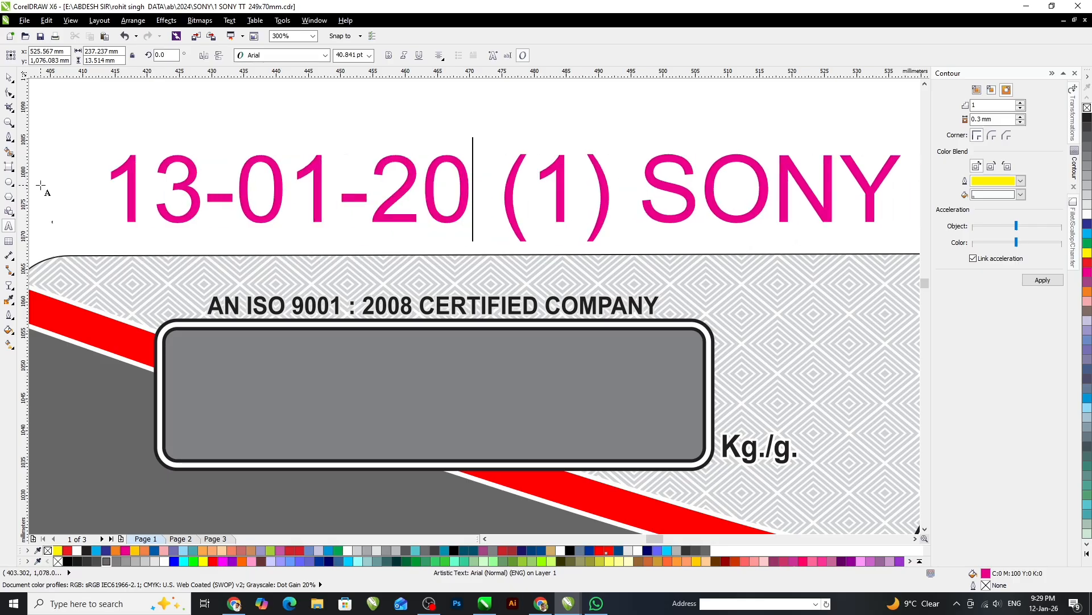
{"action": "key", "text": "BackSpace"}
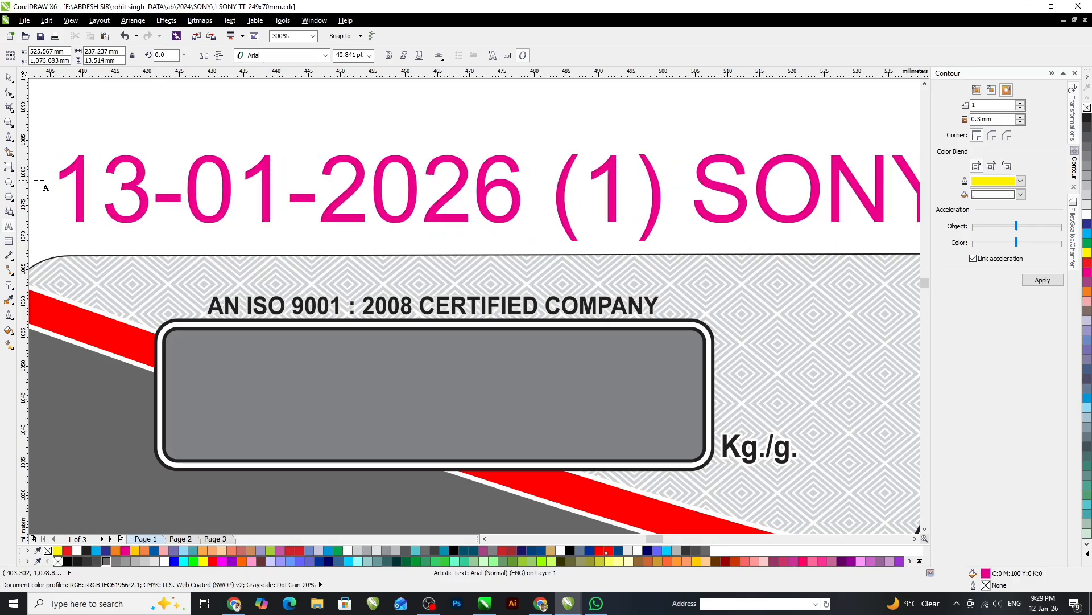
Replace the second panel's whole title with "13-01-2026 (1) SONY TT 249x70mm".
{"action": "scroll", "coordinate": [45, 210], "scroll_direction": "down", "scroll_amount": 3}
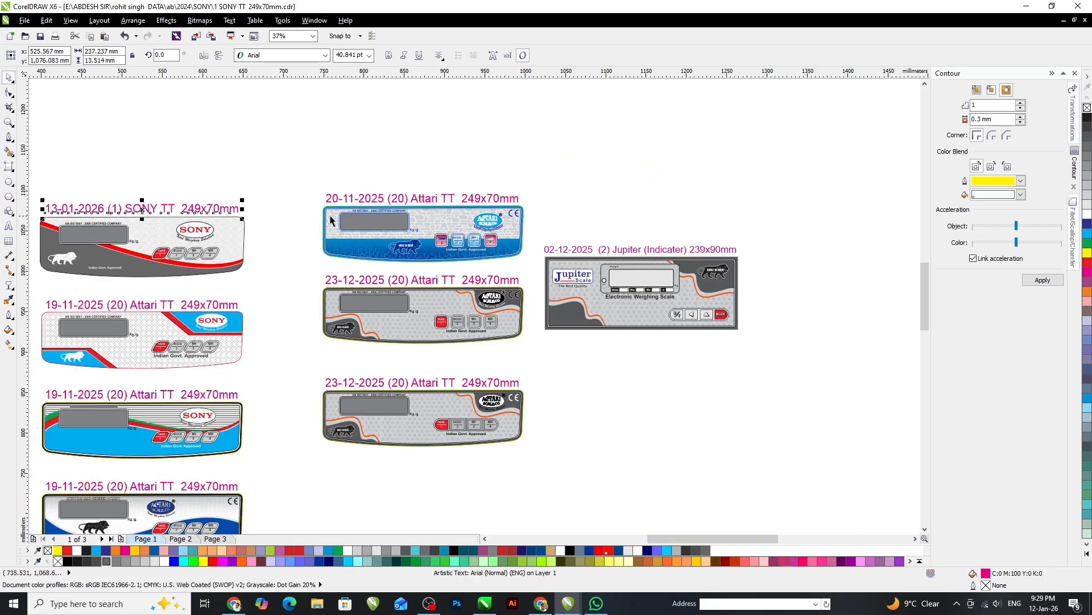
{"action": "scroll", "coordinate": [354, 220], "scroll_direction": "down", "scroll_amount": 1}
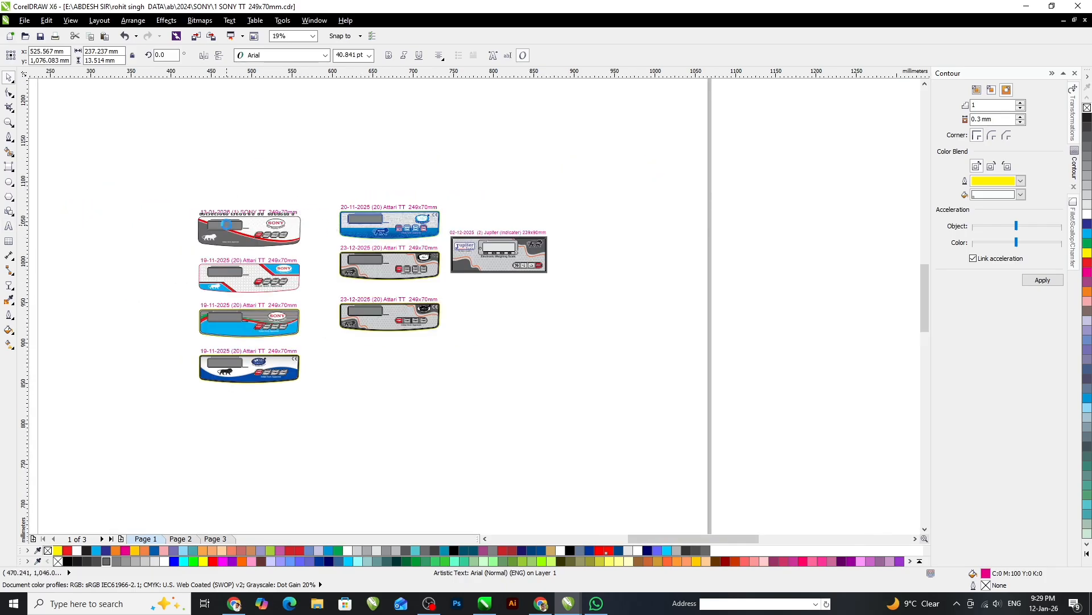
{"action": "scroll", "coordinate": [227, 224], "scroll_direction": "up", "scroll_amount": 1}
{"action": "left_click", "coordinate": [199, 296]}
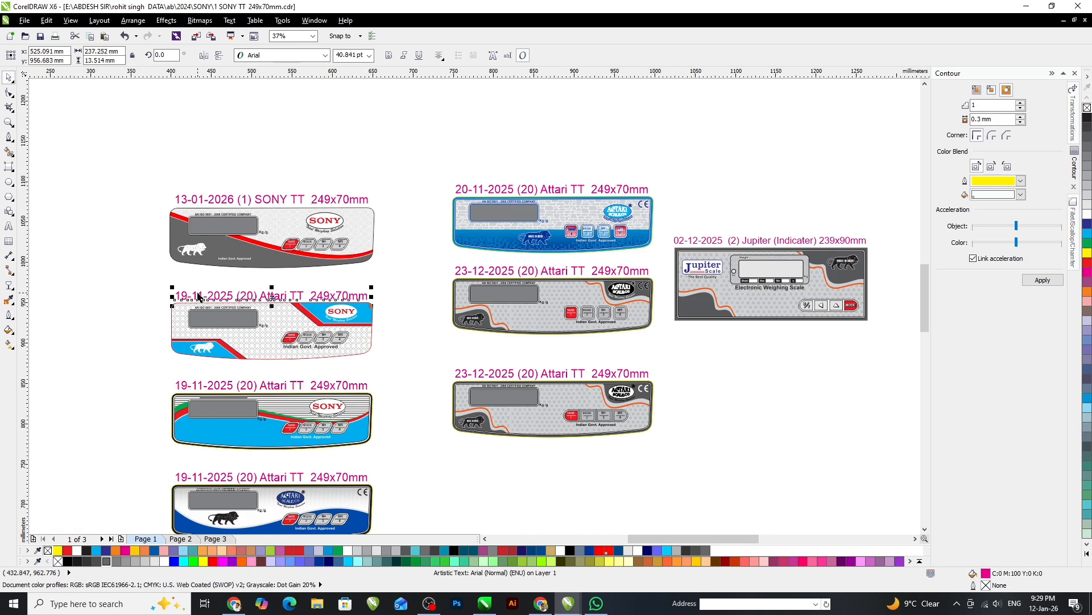
{"action": "double_click", "coordinate": [199, 296]}
{"action": "key", "text": "ctrl+a"}
{"action": "type", "text": "13-01-2026 (1) SONY TT  249x70mm"}
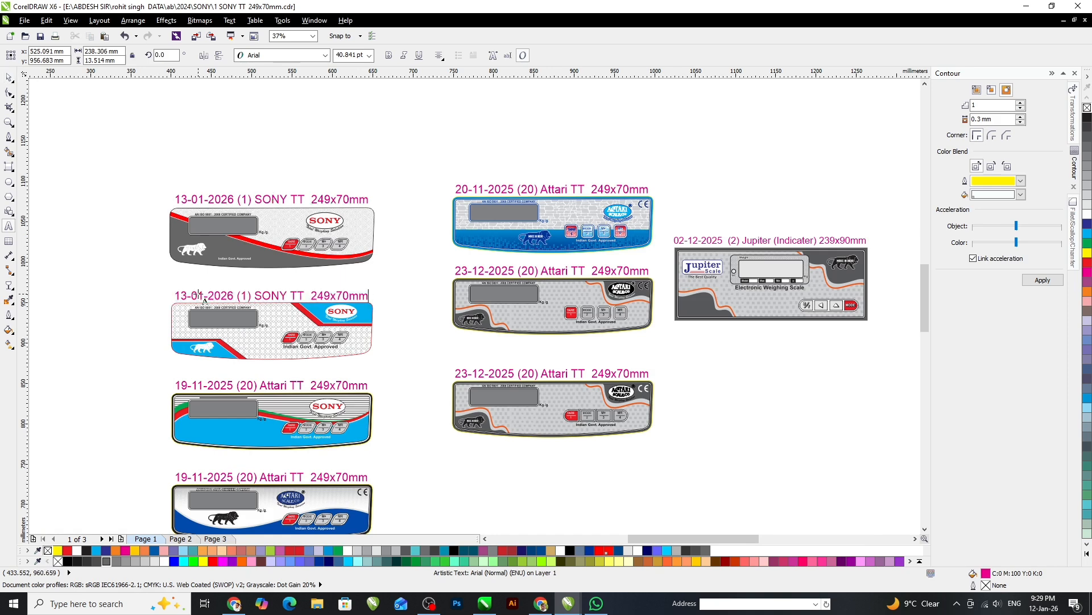
Replace the third panel's whole title with "13-01-2026 (1) SONY TT 249x70mm".
{"action": "double_click", "coordinate": [223, 379]}
{"action": "key", "text": "ctrl+a"}
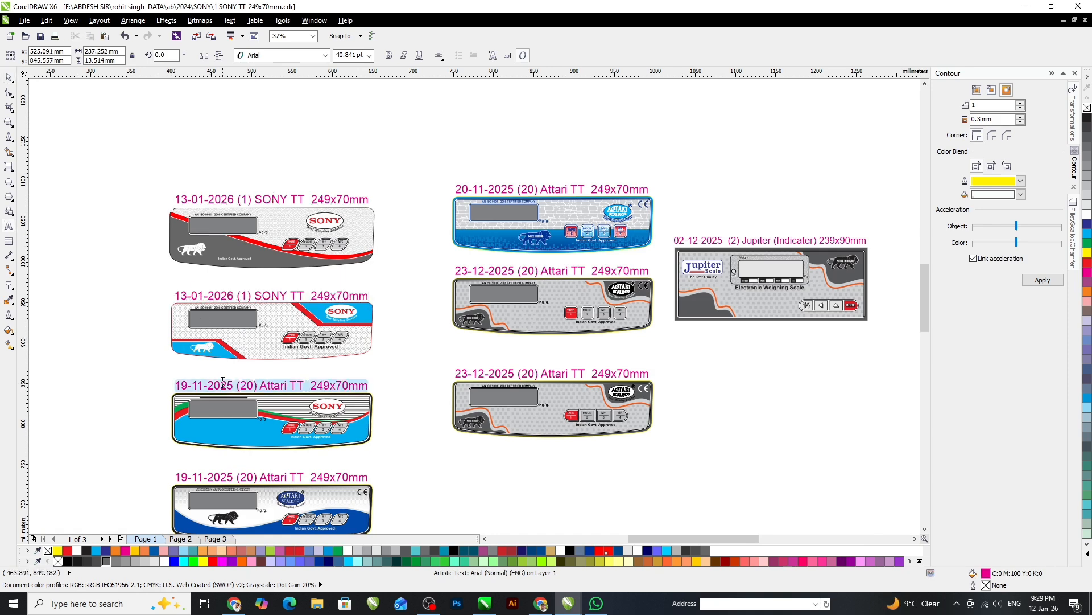
{"action": "type", "text": "13-01-2026 (1) SONY TT  249x70mm"}
{"action": "key", "text": "ctrl+space"}
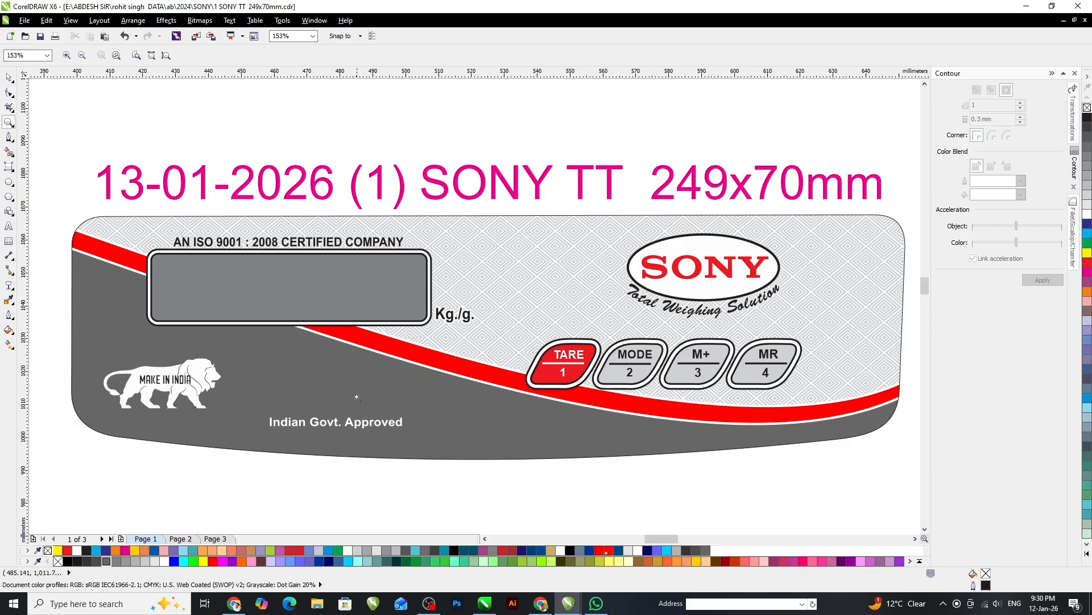
Preview the first panel's complete artwork and title full screen.
{"action": "scroll", "coordinate": [394, 382], "scroll_direction": "down", "scroll_amount": 2}
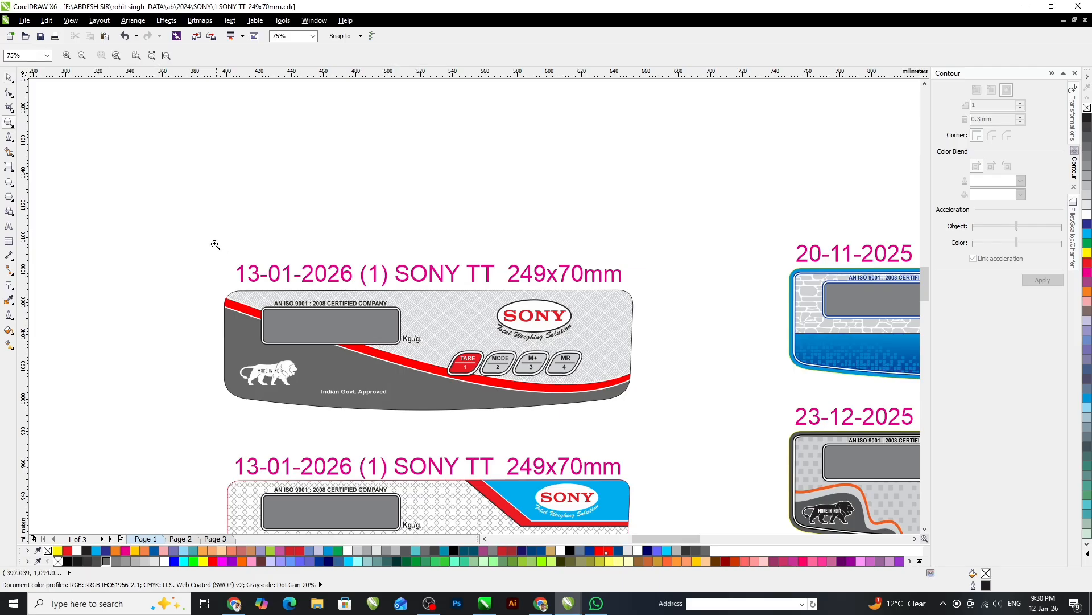
{"action": "left_click_drag", "start_coordinate": [197, 244], "coordinate": [645, 427]}
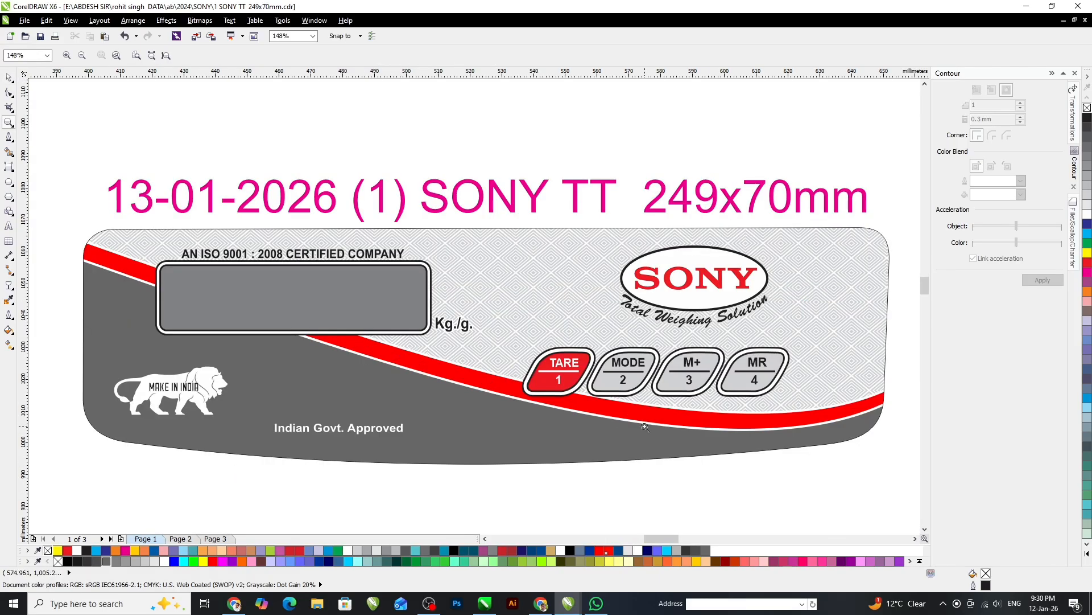
{"action": "key", "text": "F9"}
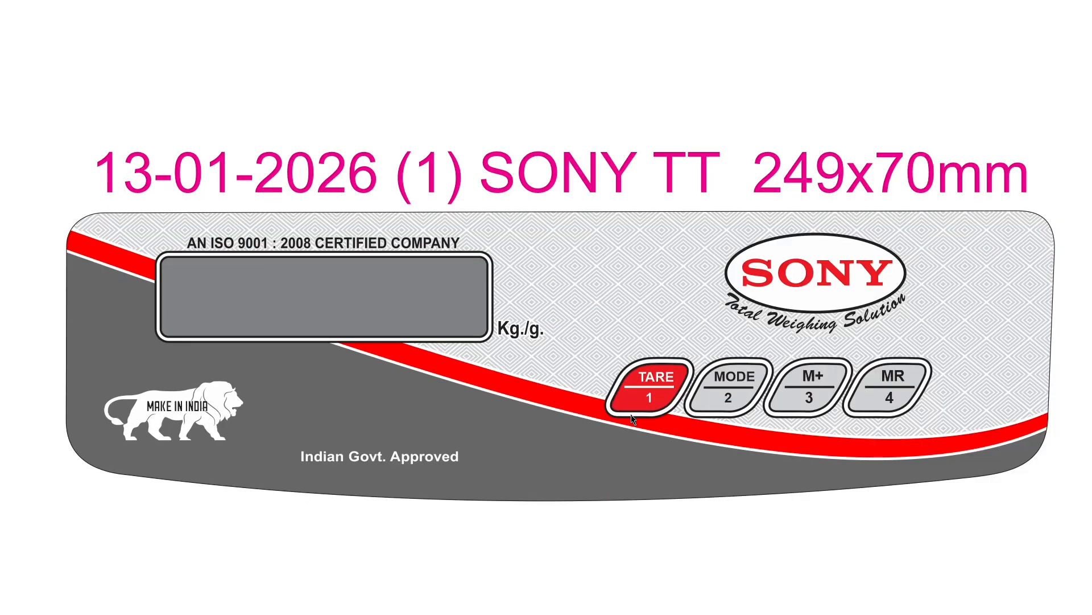
{"action": "key", "text": "F9"}
{"action": "scroll", "coordinate": [474, 231], "scroll_direction": "down", "scroll_amount": 1}
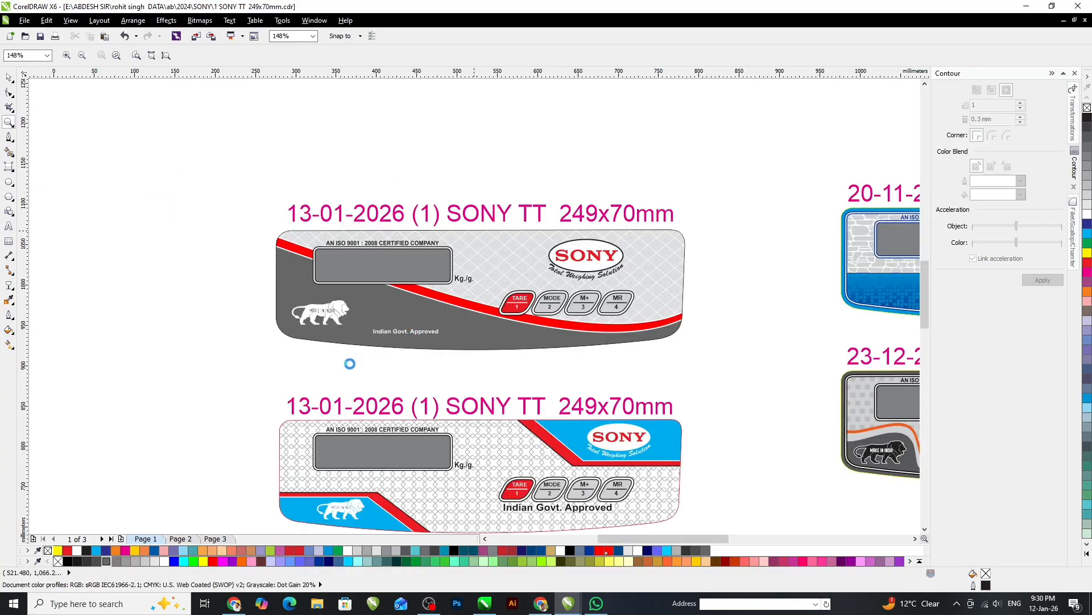
Sample the second panel's white background and fill its MODE, M+ and MR keys with that white.
{"action": "left_click_drag", "start_coordinate": [361, 302], "coordinate": [593, 391]}
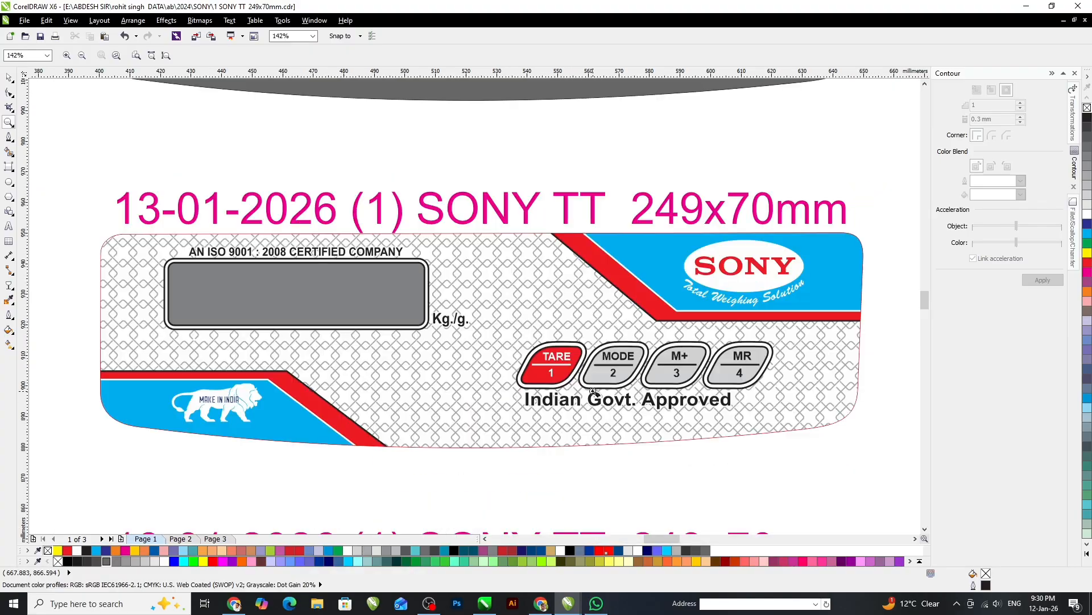
{"action": "key", "text": "space"}
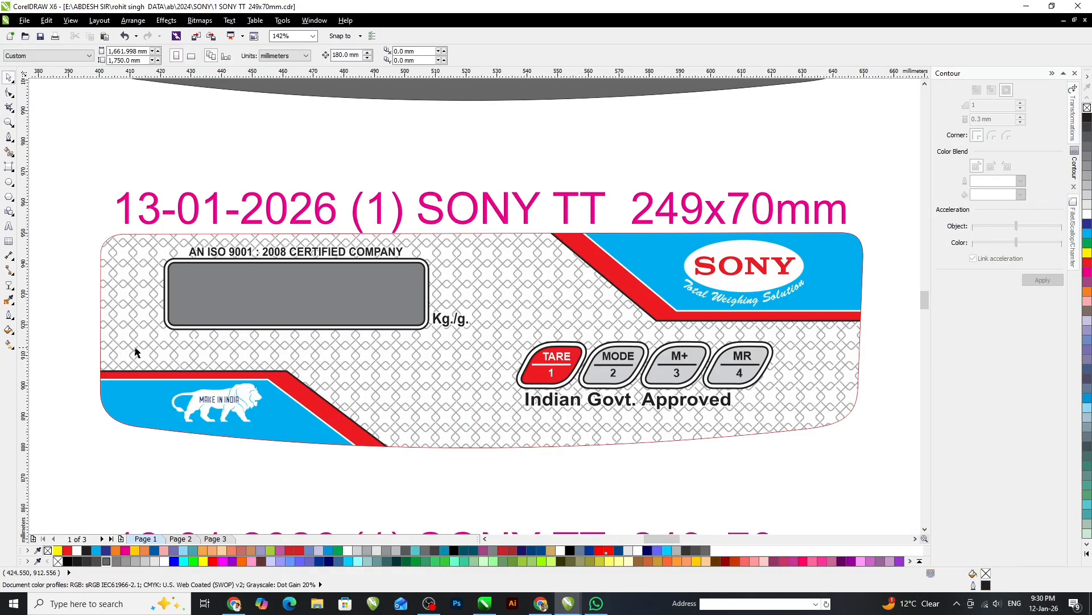
{"action": "left_click", "coordinate": [9, 300]}
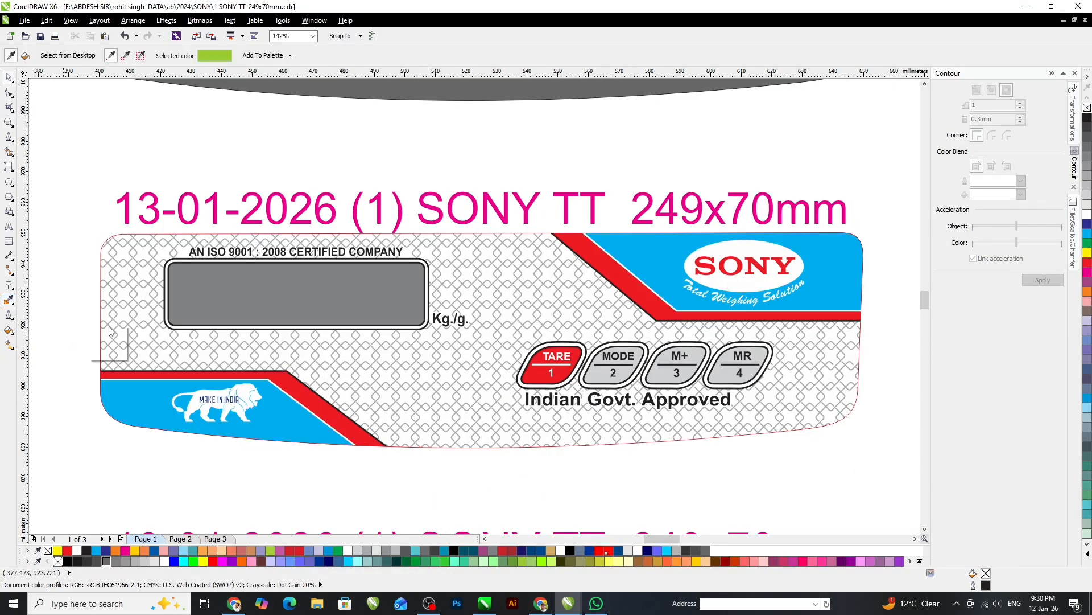
{"action": "left_click", "coordinate": [446, 352]}
{"action": "left_click", "coordinate": [608, 377]}
{"action": "left_click", "coordinate": [671, 378]}
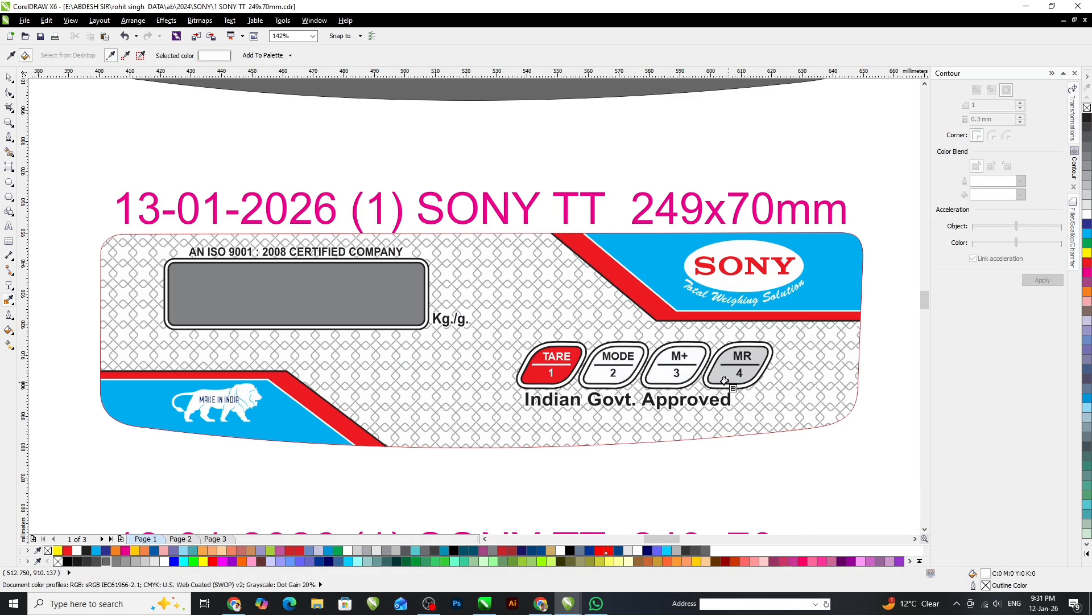
{"action": "left_click", "coordinate": [724, 380]}
{"action": "left_click", "coordinate": [718, 379]}
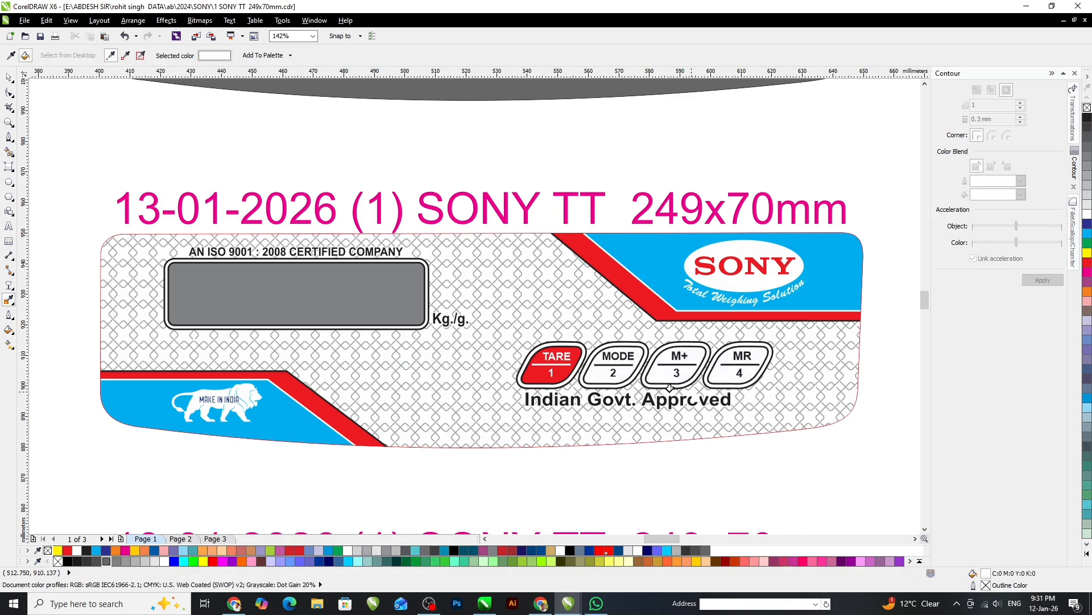
Preview the second panel with its recoloured keys full screen.
{"action": "key", "text": "space"}
{"action": "key", "text": "z"}
{"action": "left_click_drag", "start_coordinate": [92, 183], "coordinate": [876, 443]}
{"action": "key", "text": "F9"}
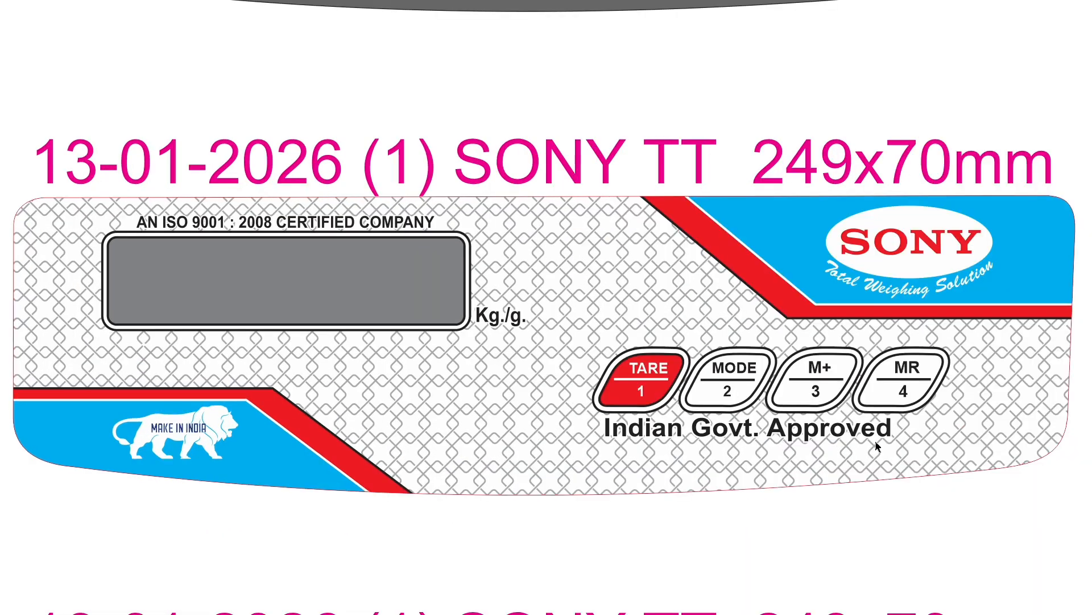